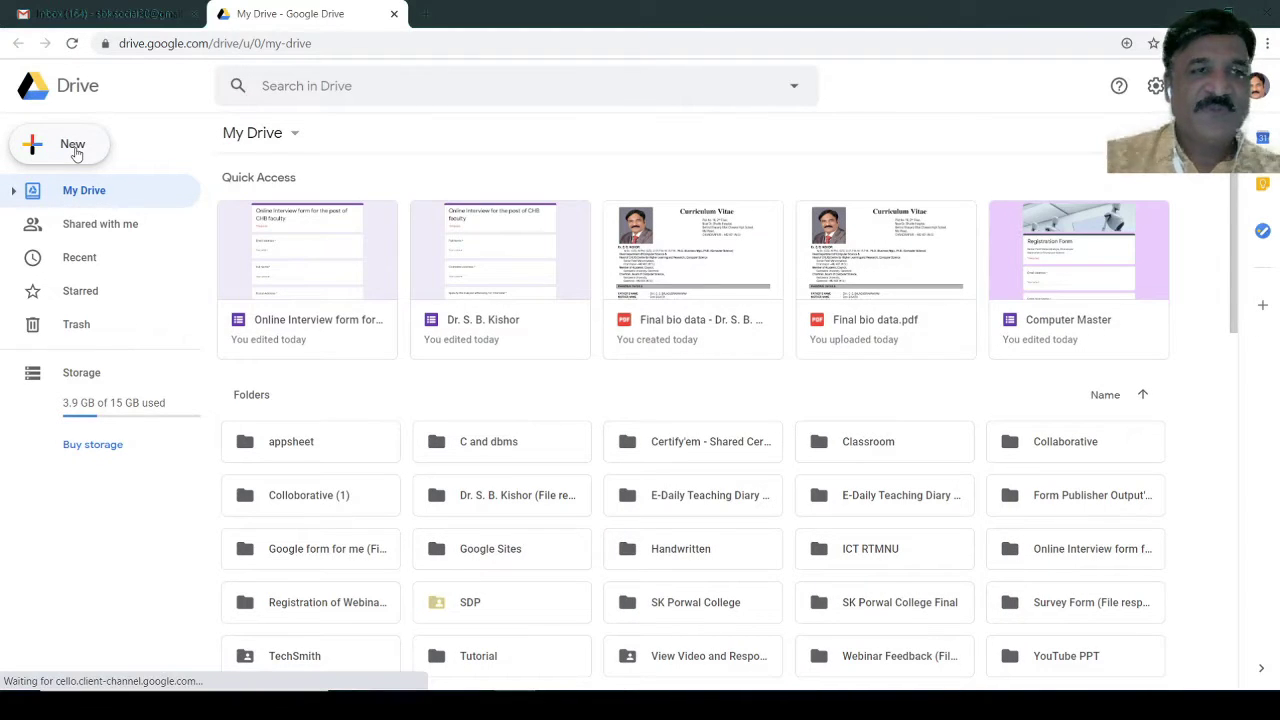
# Create a new blank Google Form from Google Drive's New menu
pyautogui.click(70, 151)
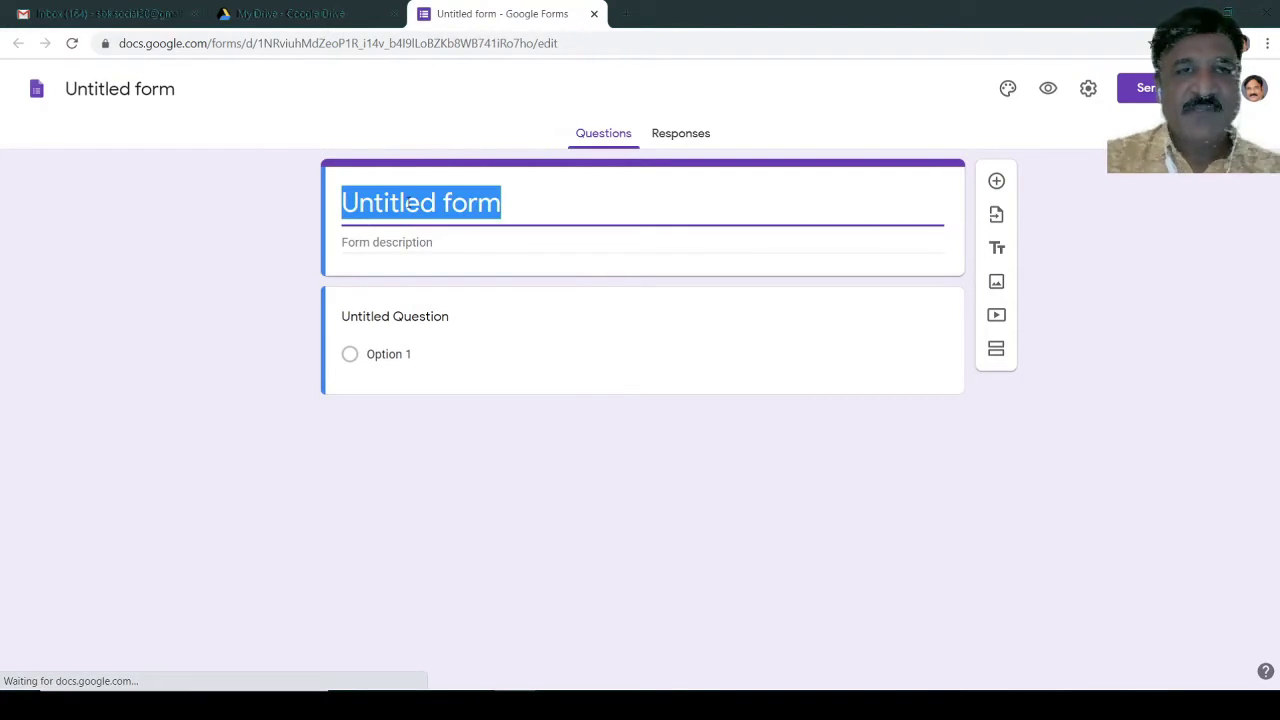
# Title the form 'Online Interview form for CHB faculty' and match the document name to it
pyautogui.write('O')
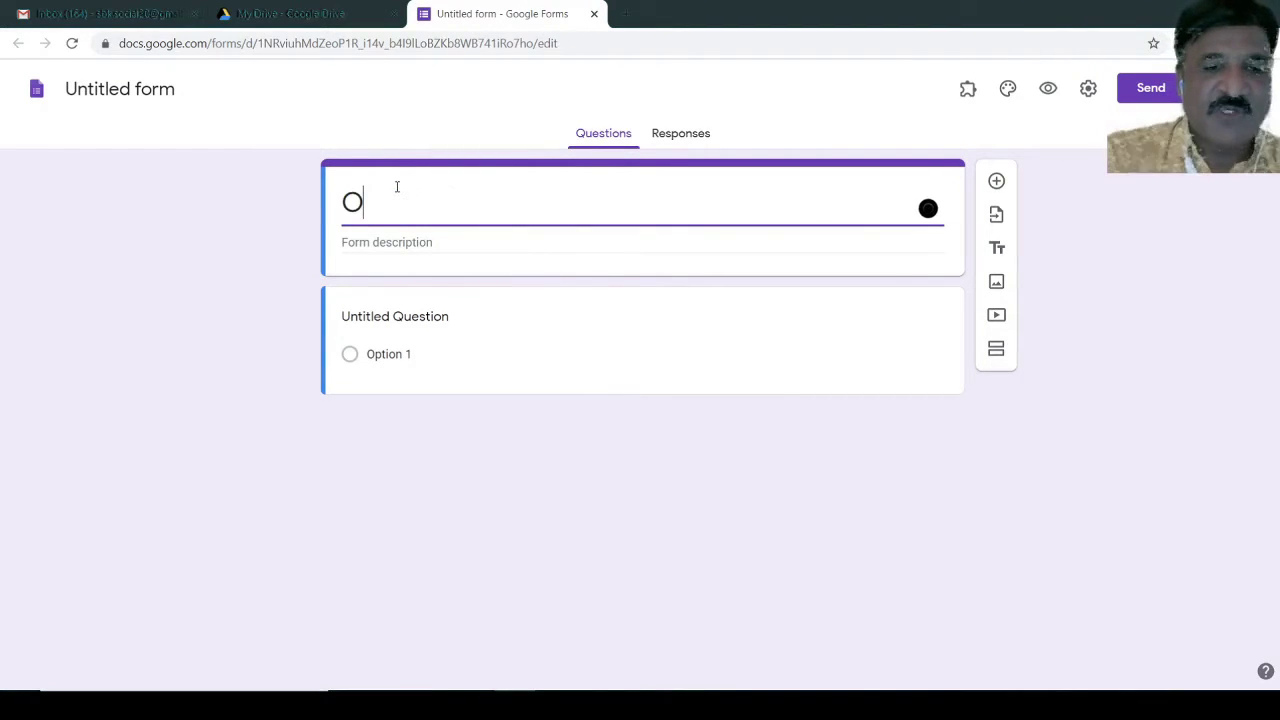
pyautogui.write('nline ')
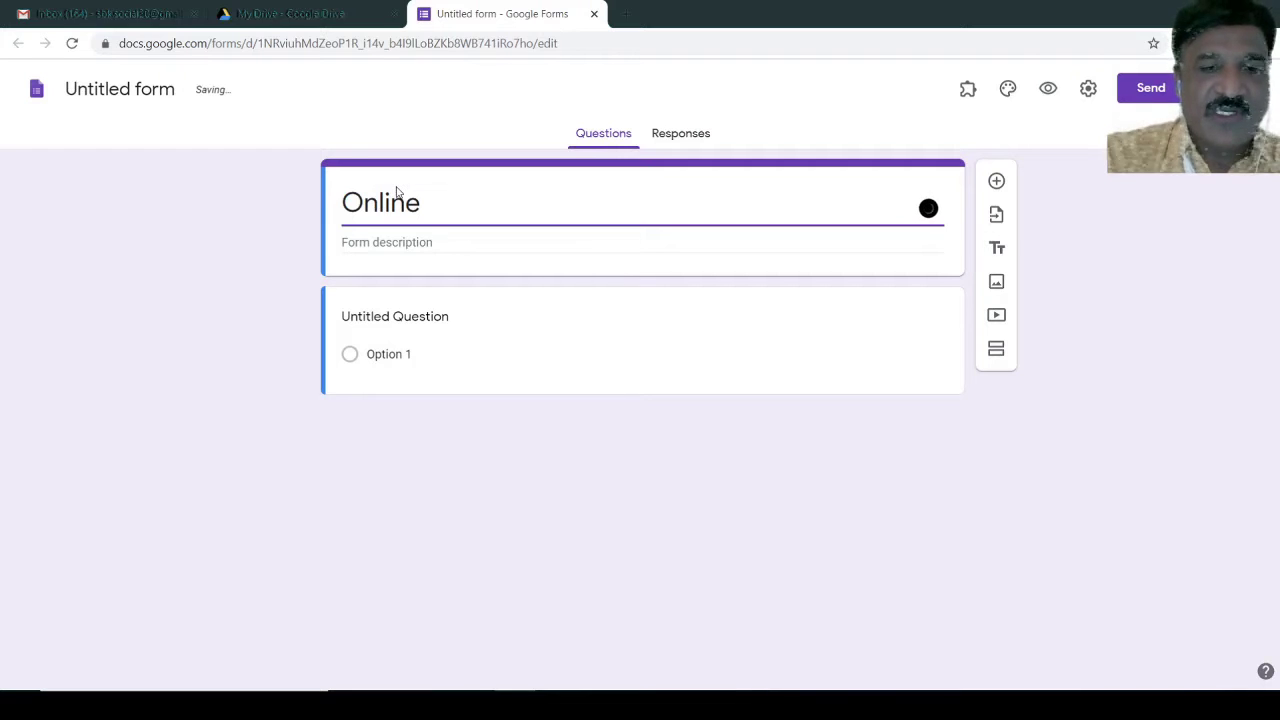
pyautogui.write('Interview f')
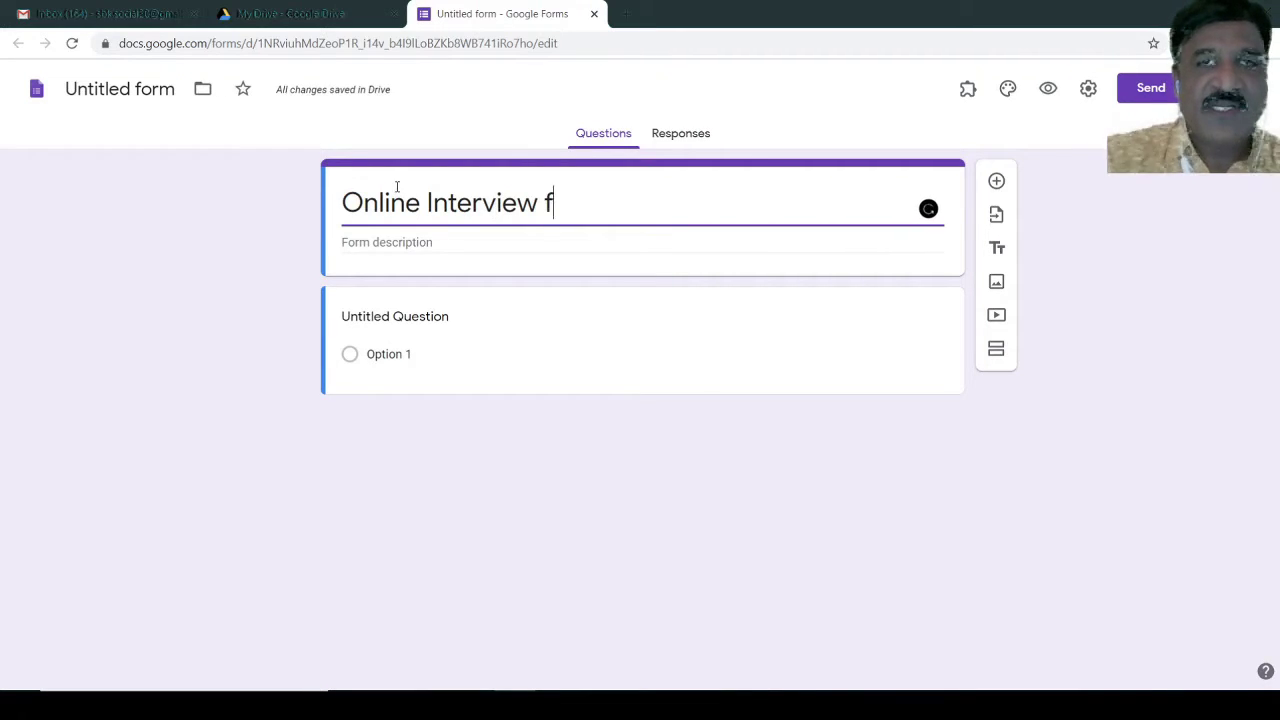
pyautogui.write('orm for ')
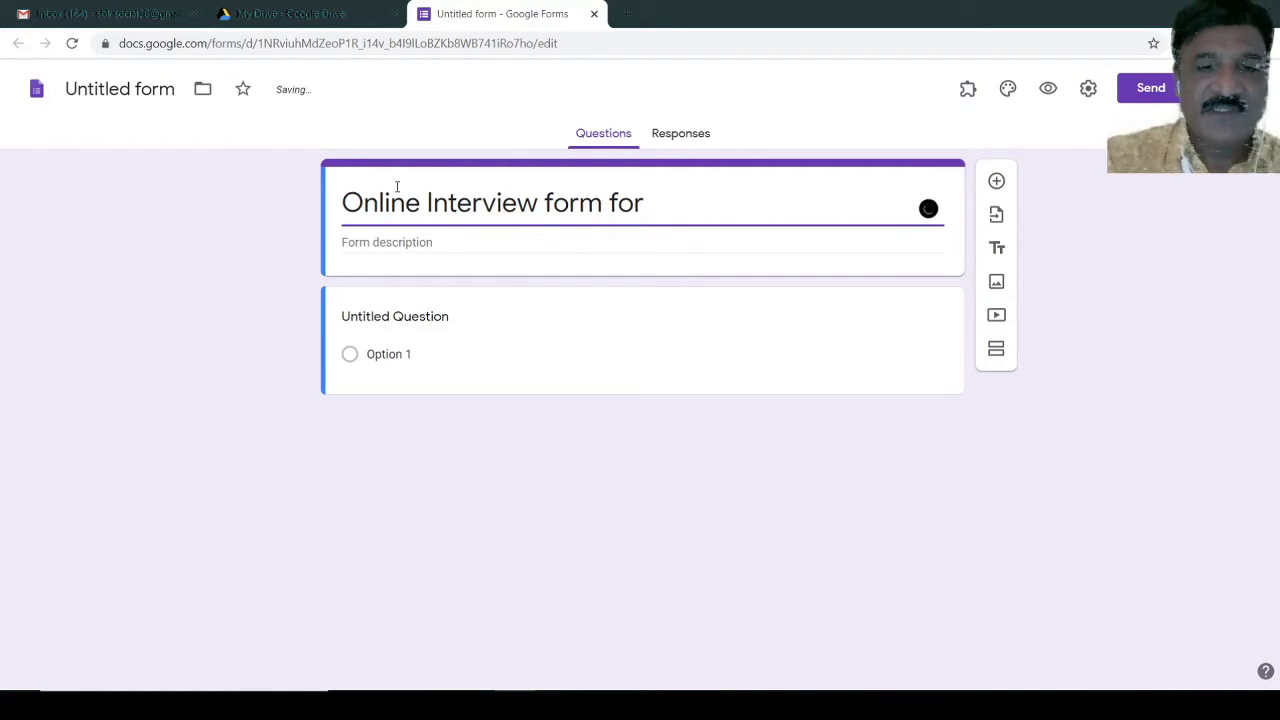
pyautogui.write('CH')
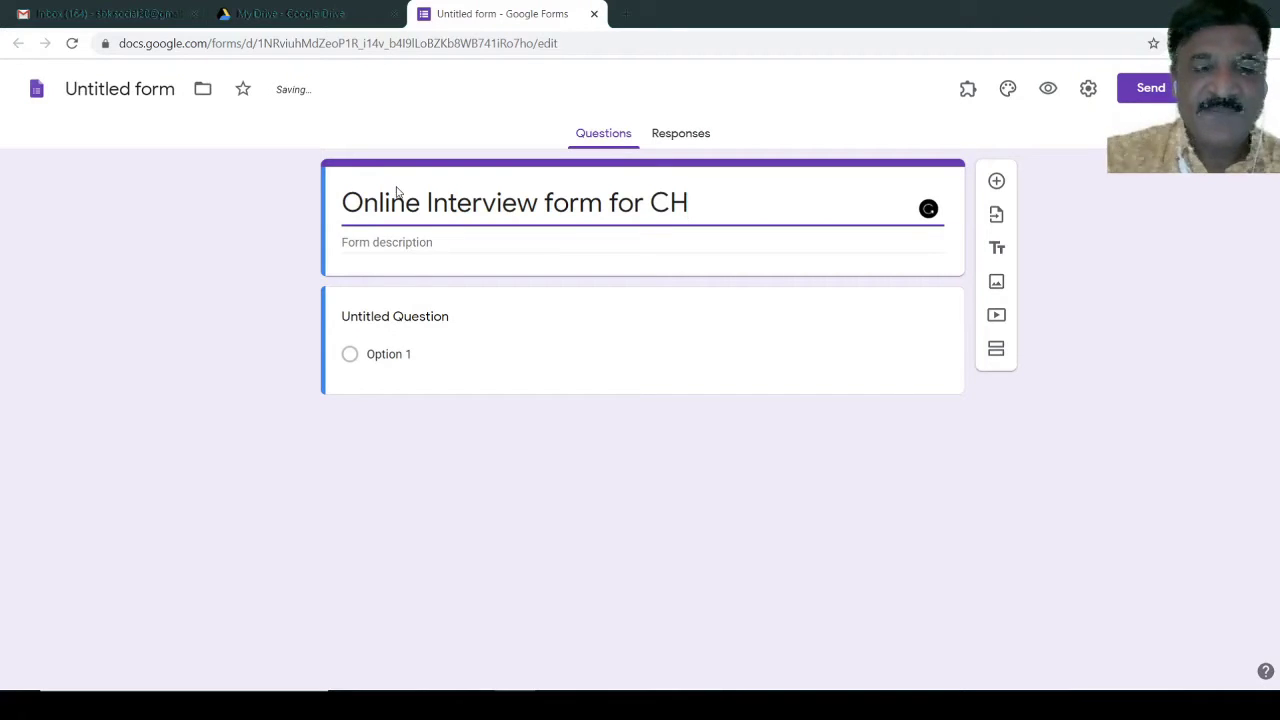
pyautogui.write('B ')
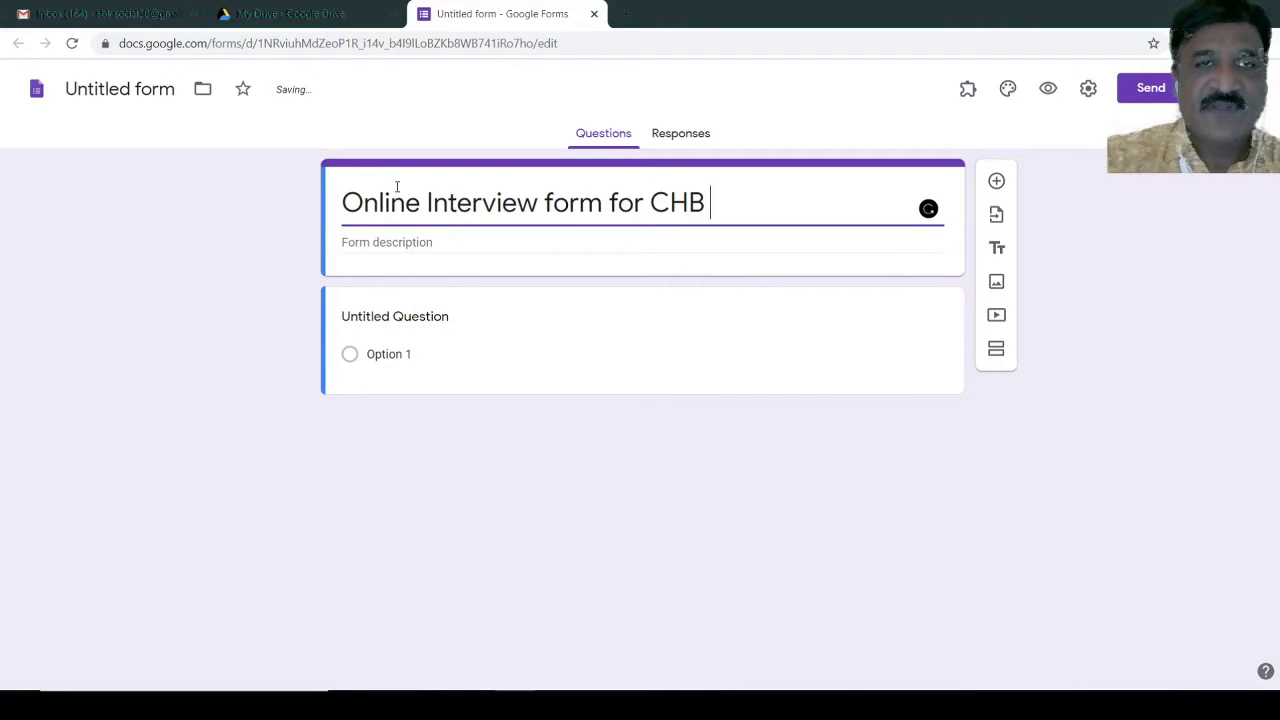
pyautogui.write('faculty')
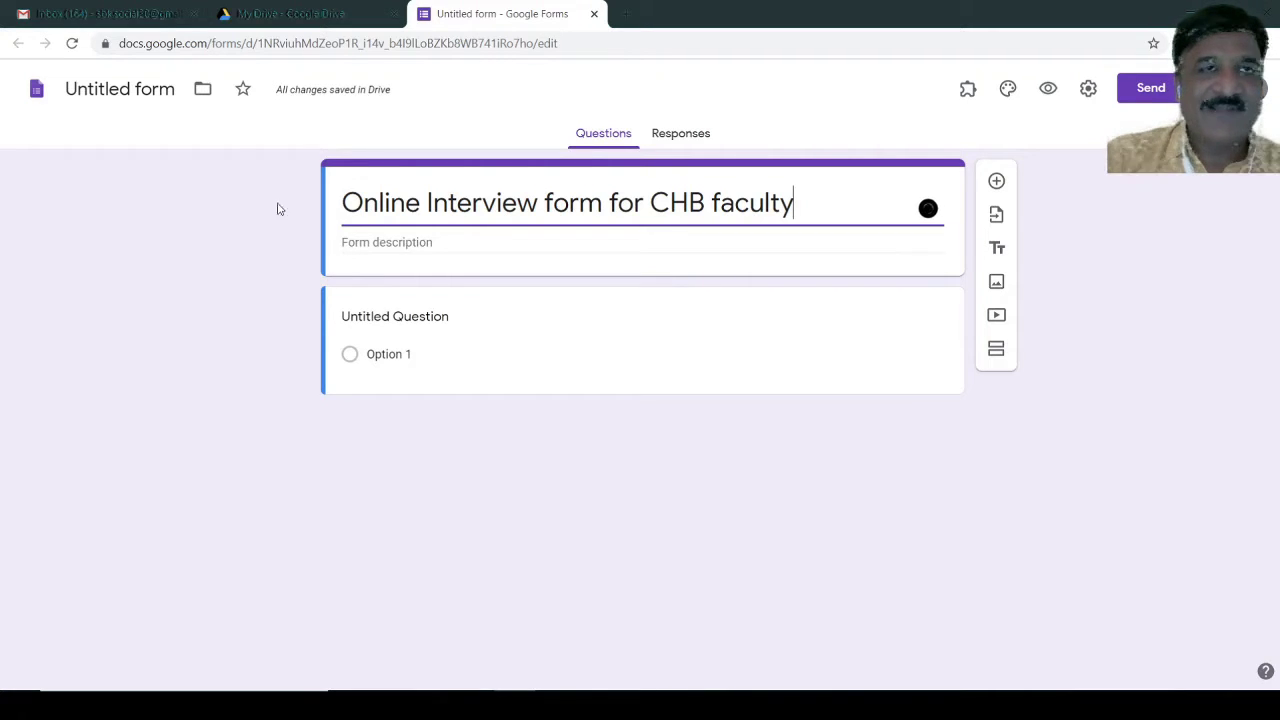
pyautogui.click(145, 88)
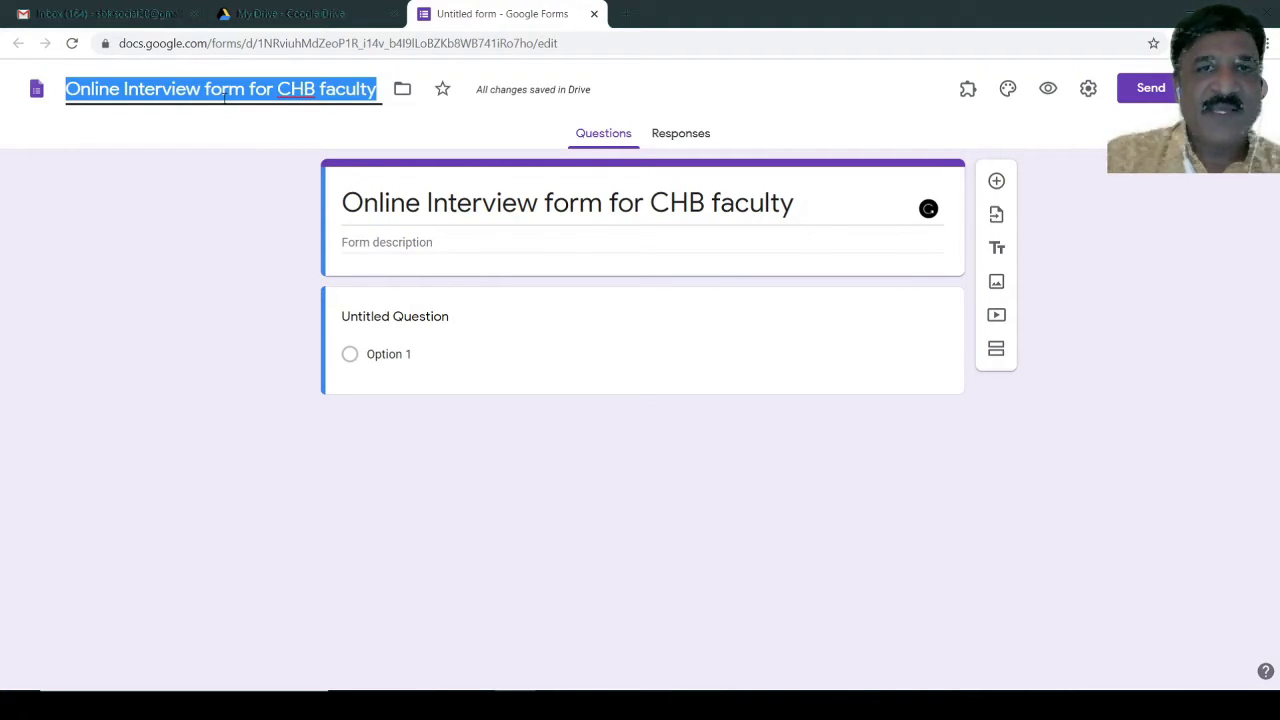
# Make the first question a required short-answer question titled 'Name'
pyautogui.click(411, 317)
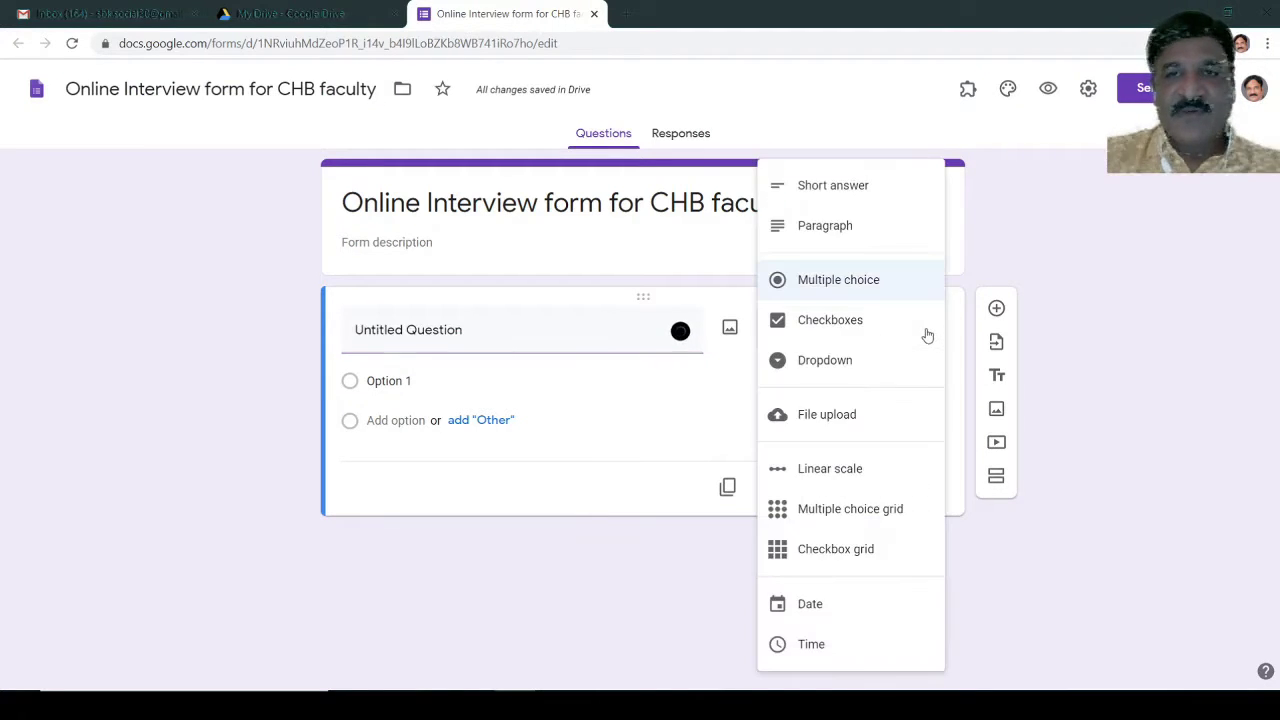
pyautogui.click(926, 332)
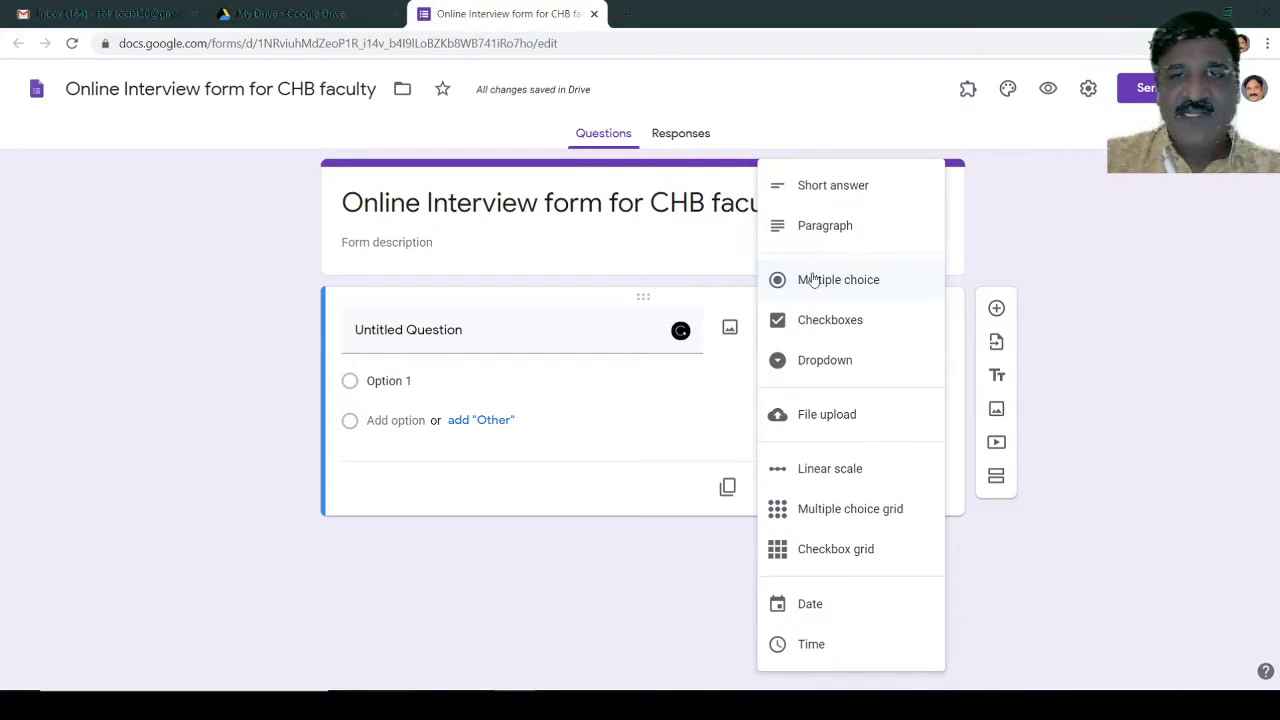
pyautogui.click(378, 330)
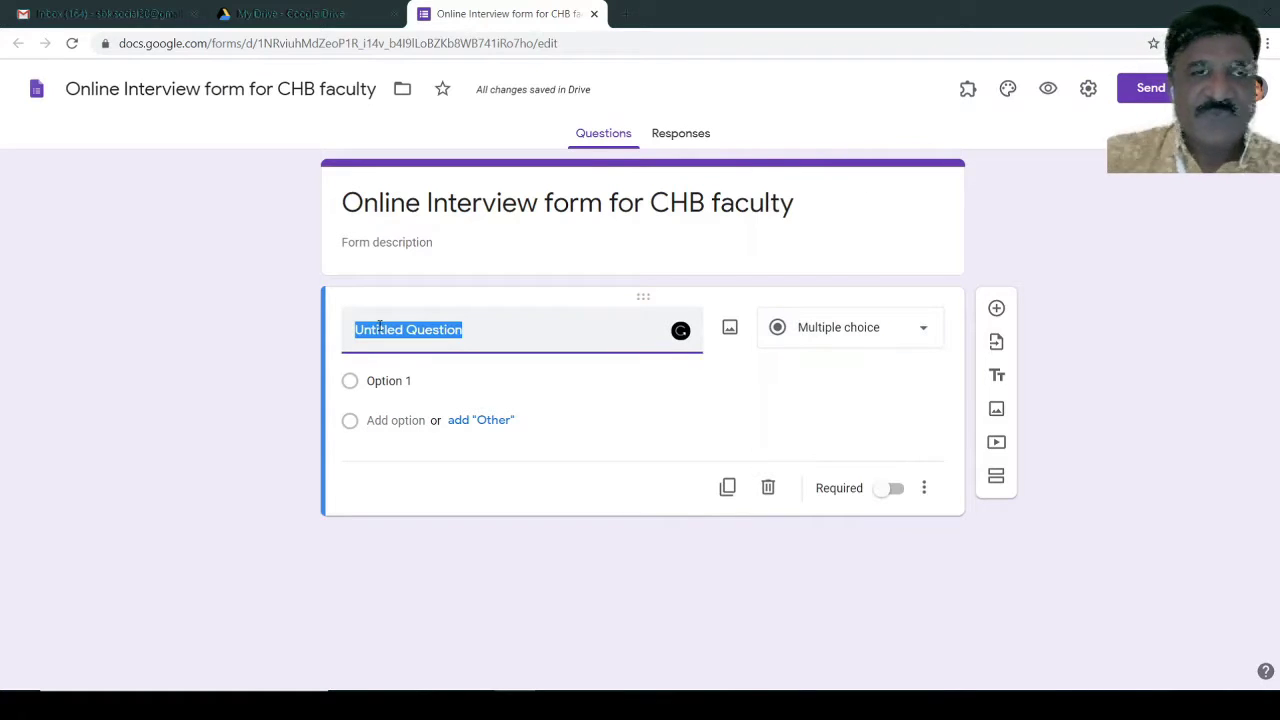
pyautogui.write('Name')
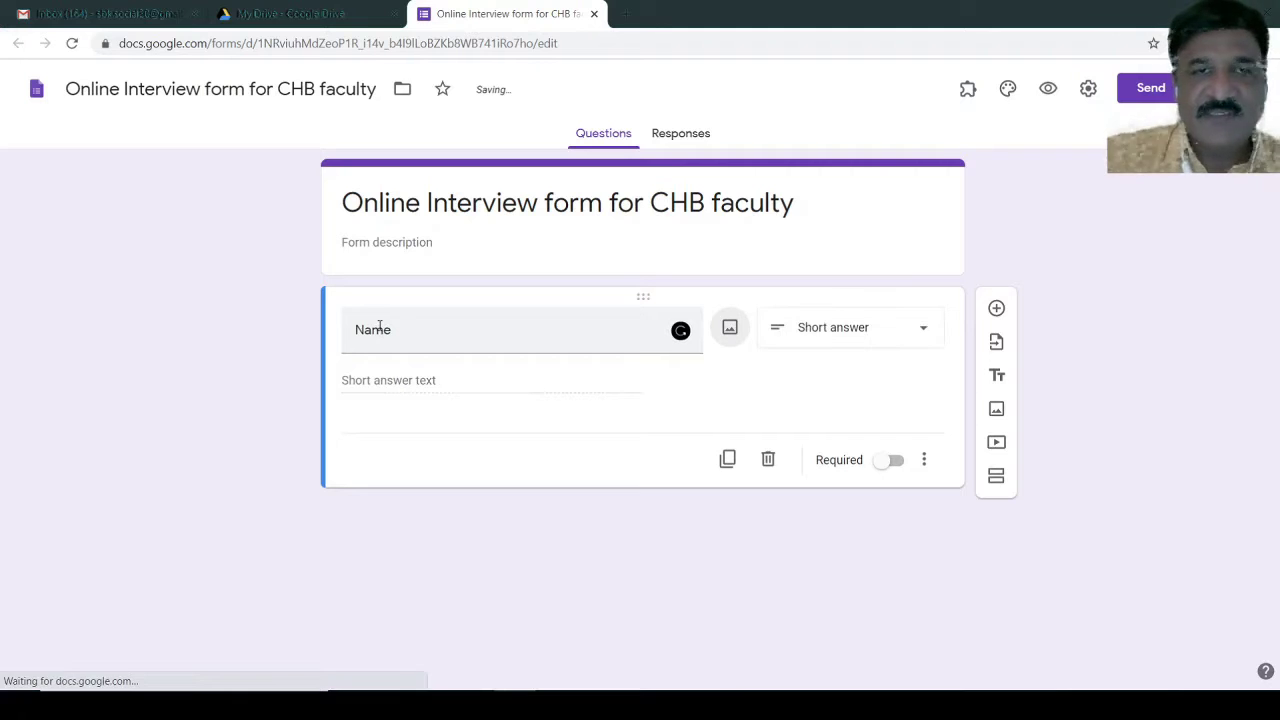
pyautogui.click(897, 466)
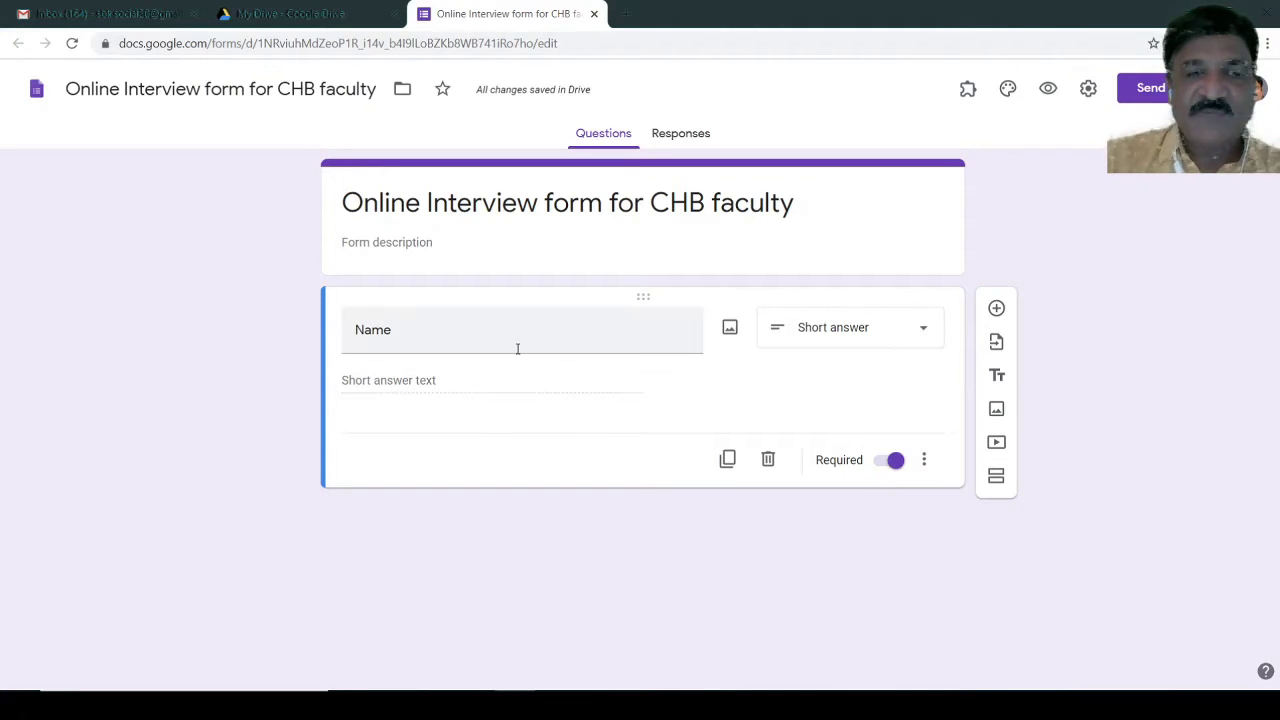
# Add a required paragraph question 'Postal Address' below Name
pyautogui.click(997, 310)
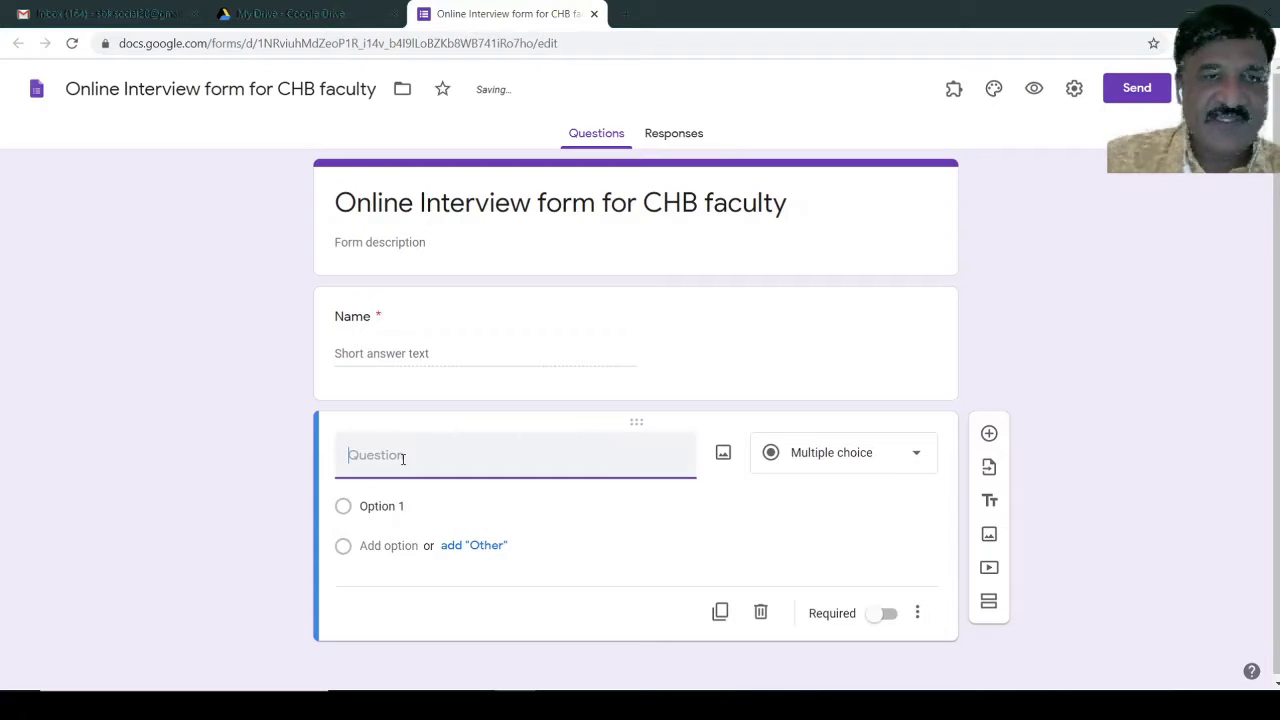
pyautogui.write('Postal')
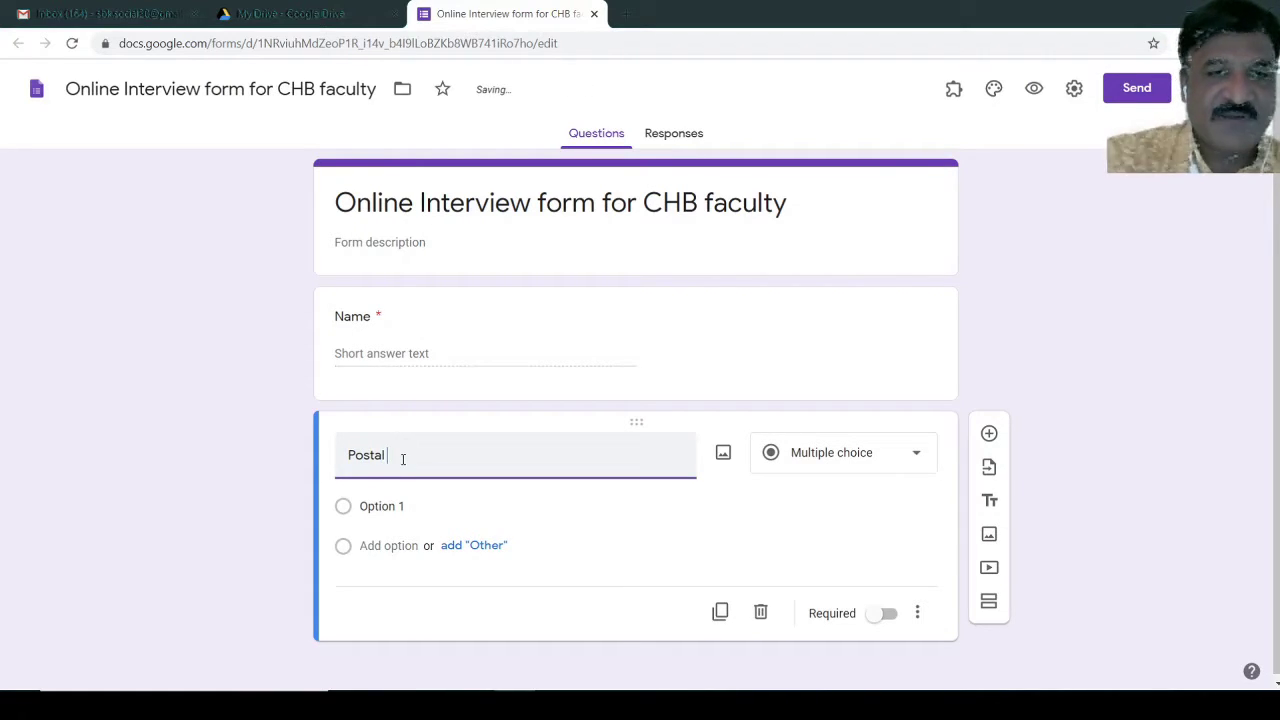
pyautogui.write('dress')
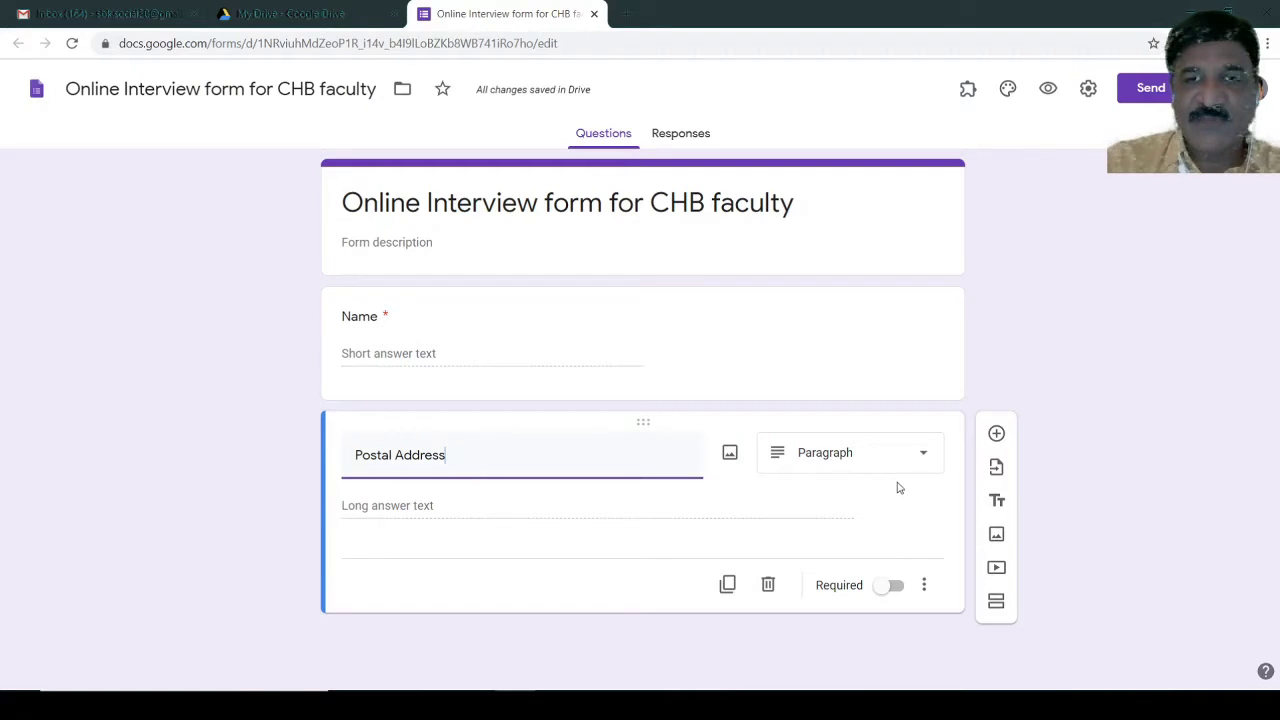
pyautogui.click(895, 588)
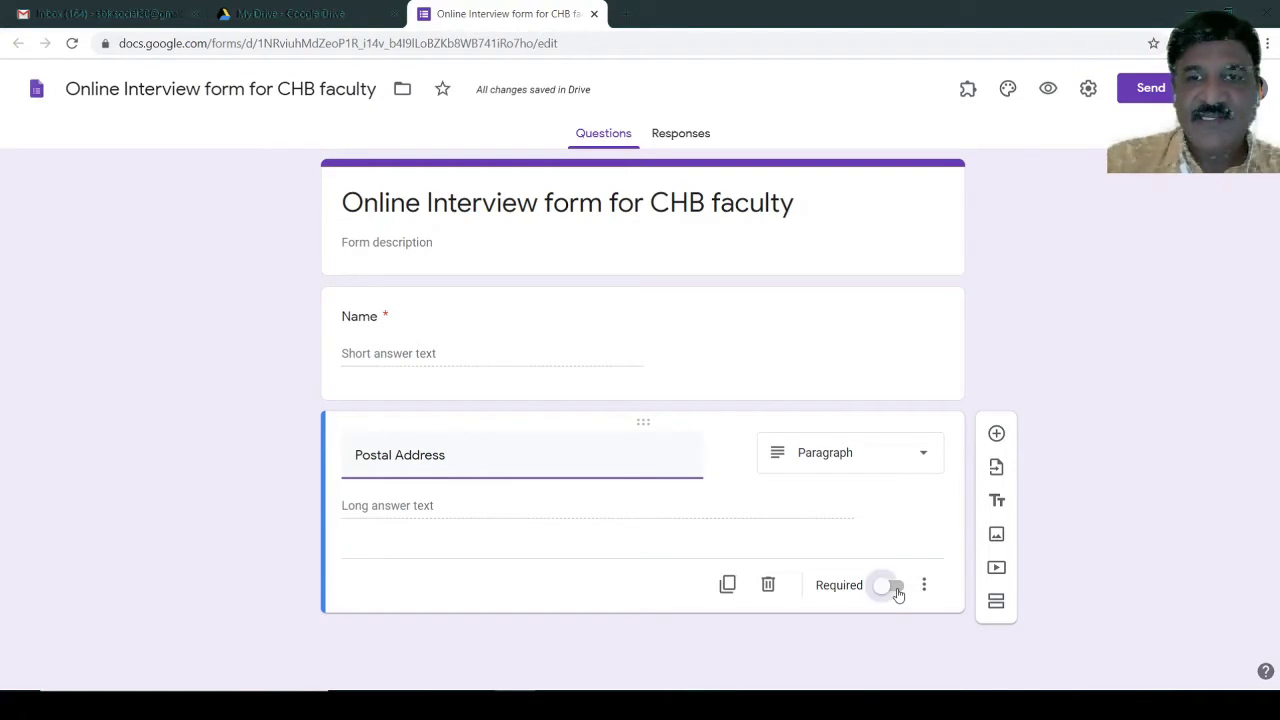
# Add multiple-choice 'Applied for which subject?' with options Computer, Micribiology and MAths
pyautogui.click(997, 436)
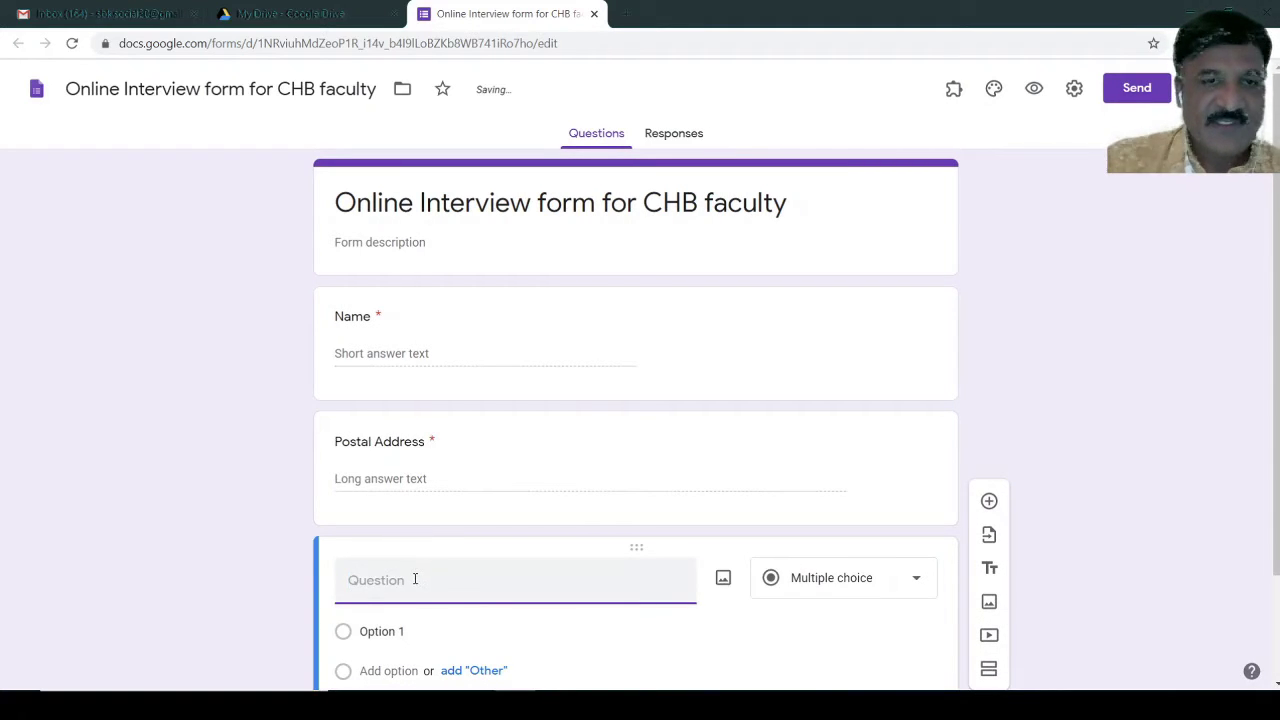
pyautogui.write('Applied w')
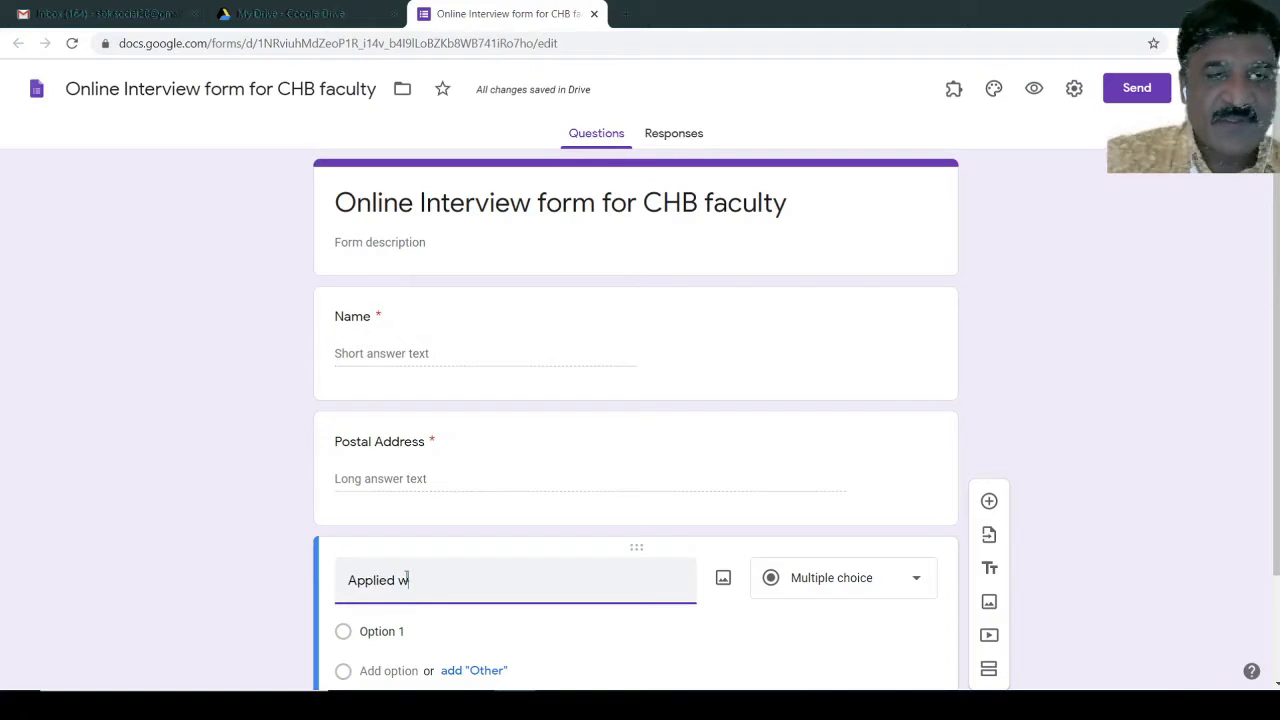
pyautogui.write('r')
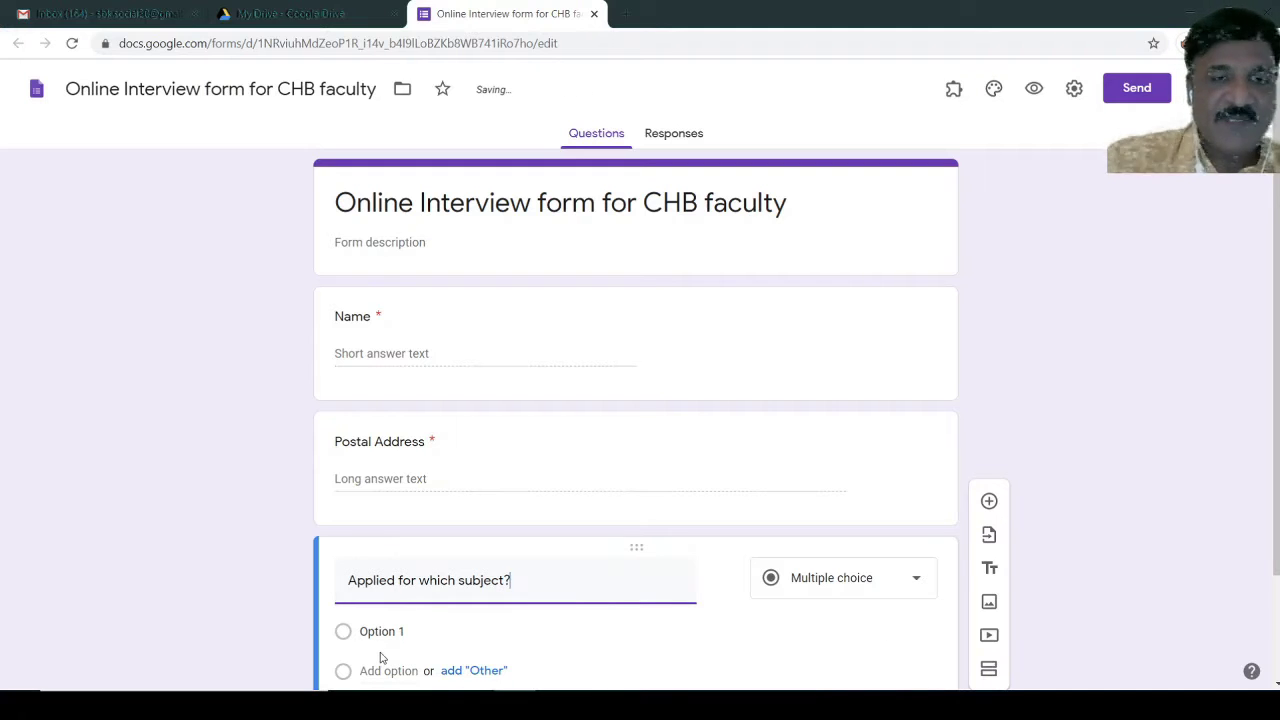
pyautogui.scroll(-1, 410, 610)
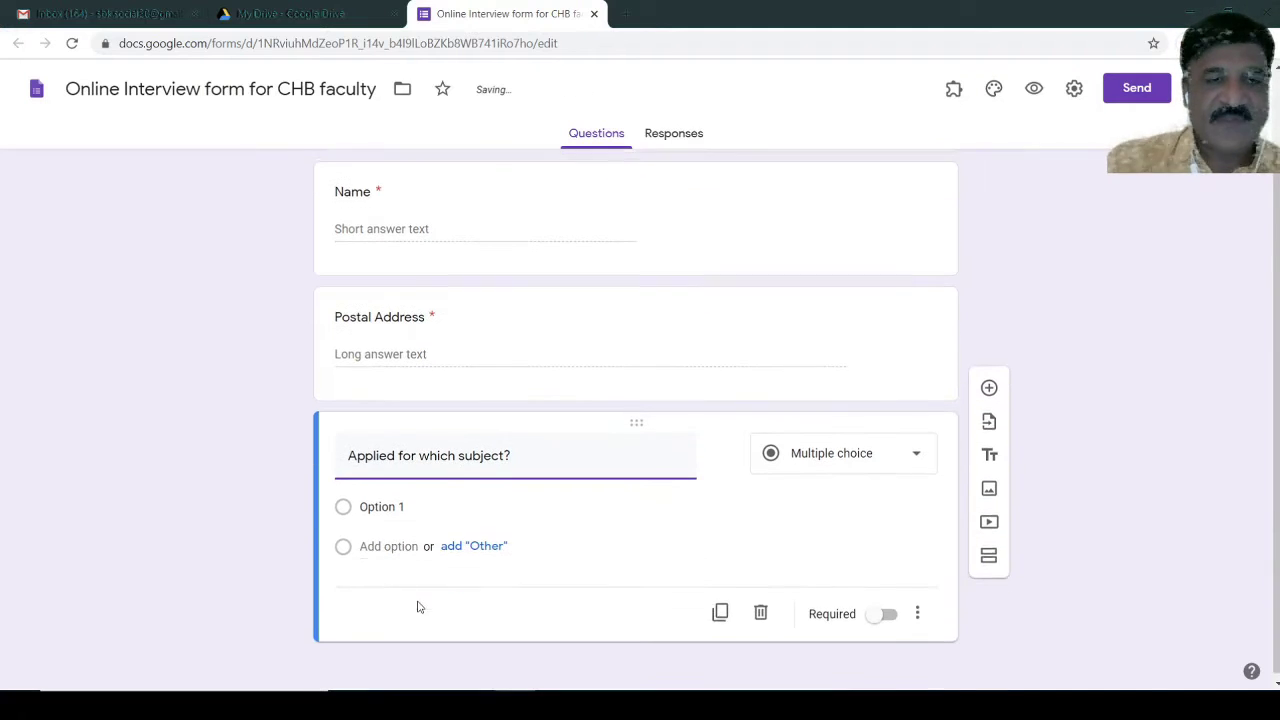
pyautogui.click(404, 505)
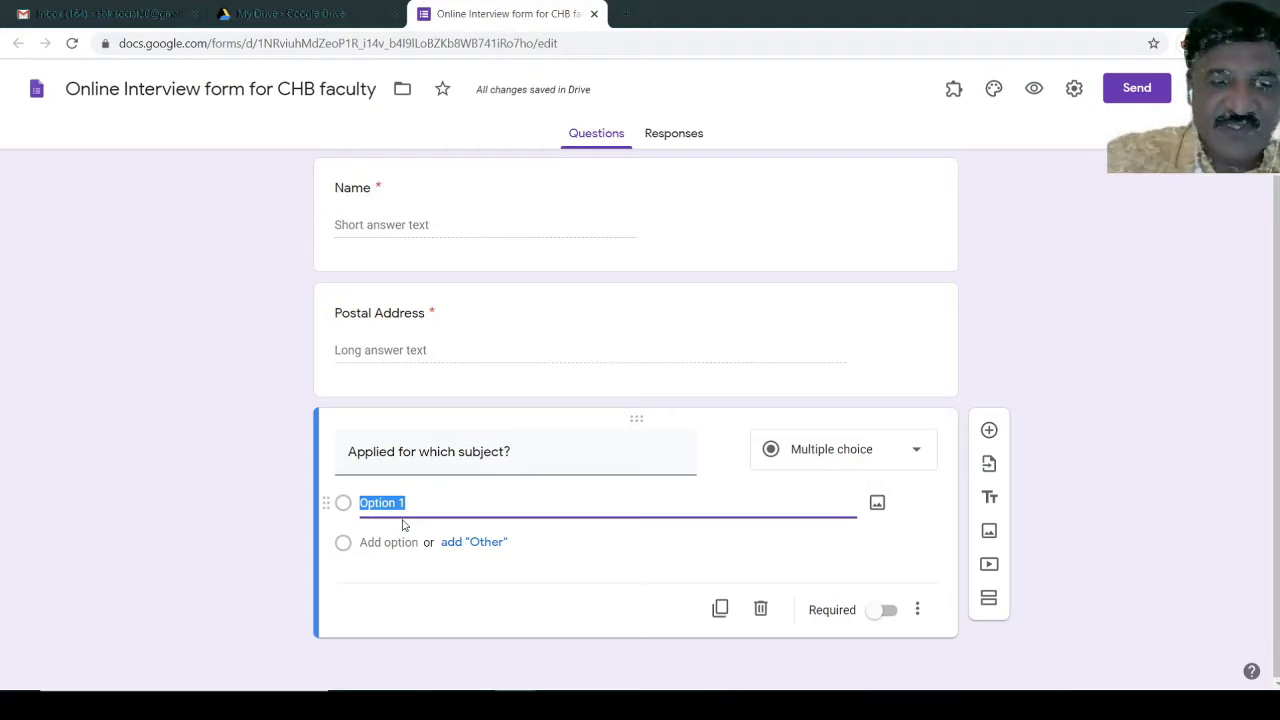
pyautogui.write('Computer')
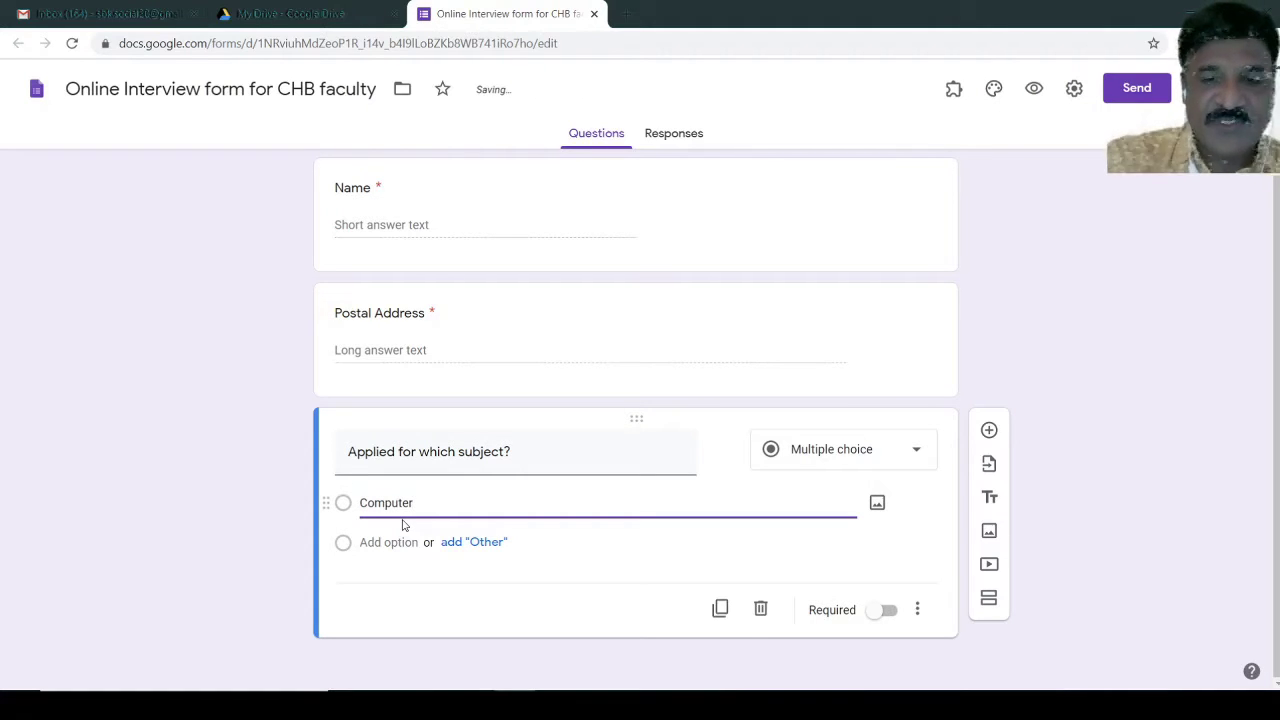
pyautogui.press('Return')
pyautogui.write('Micribiology')
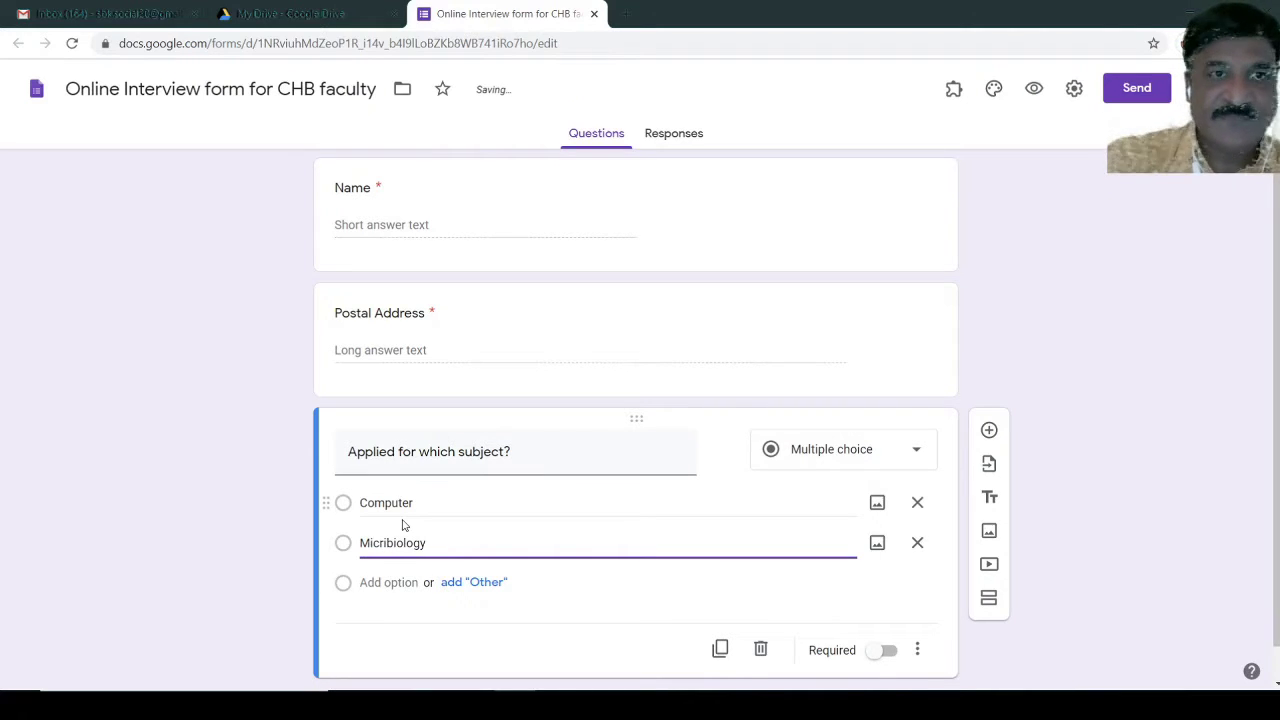
pyautogui.press('Return')
pyautogui.write('MAths')
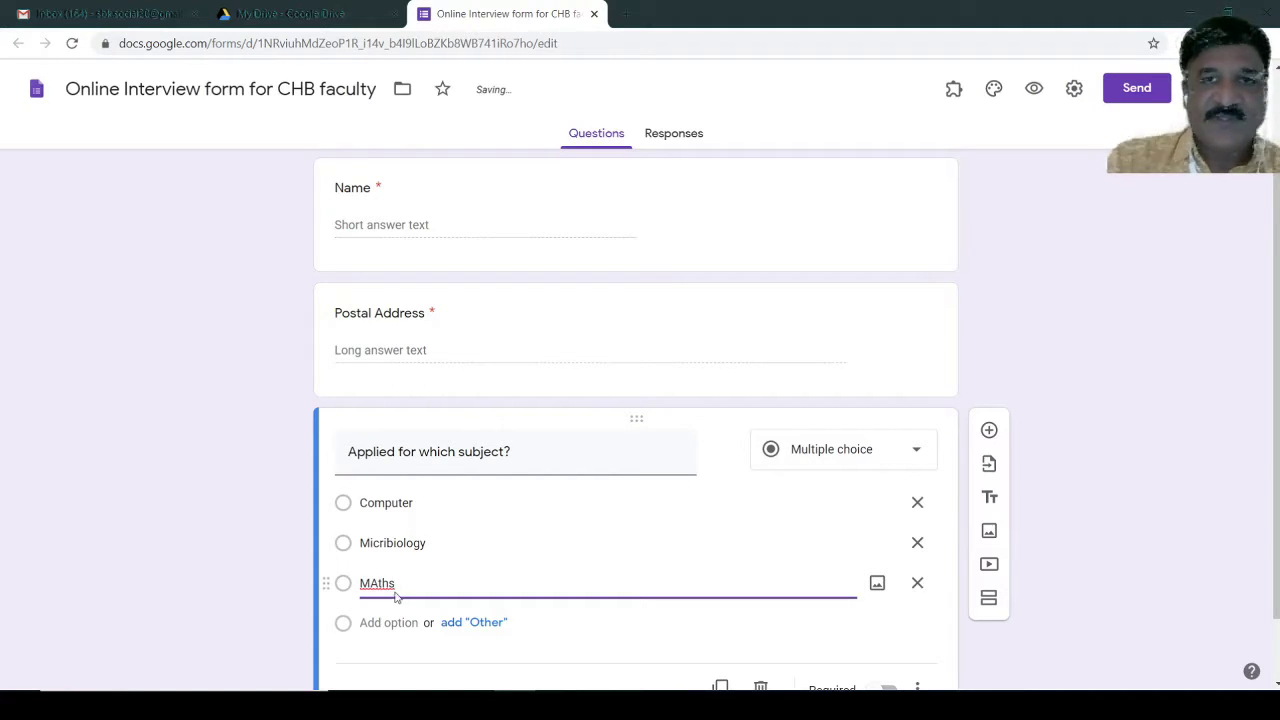
pyautogui.scroll(-1, 401, 567)
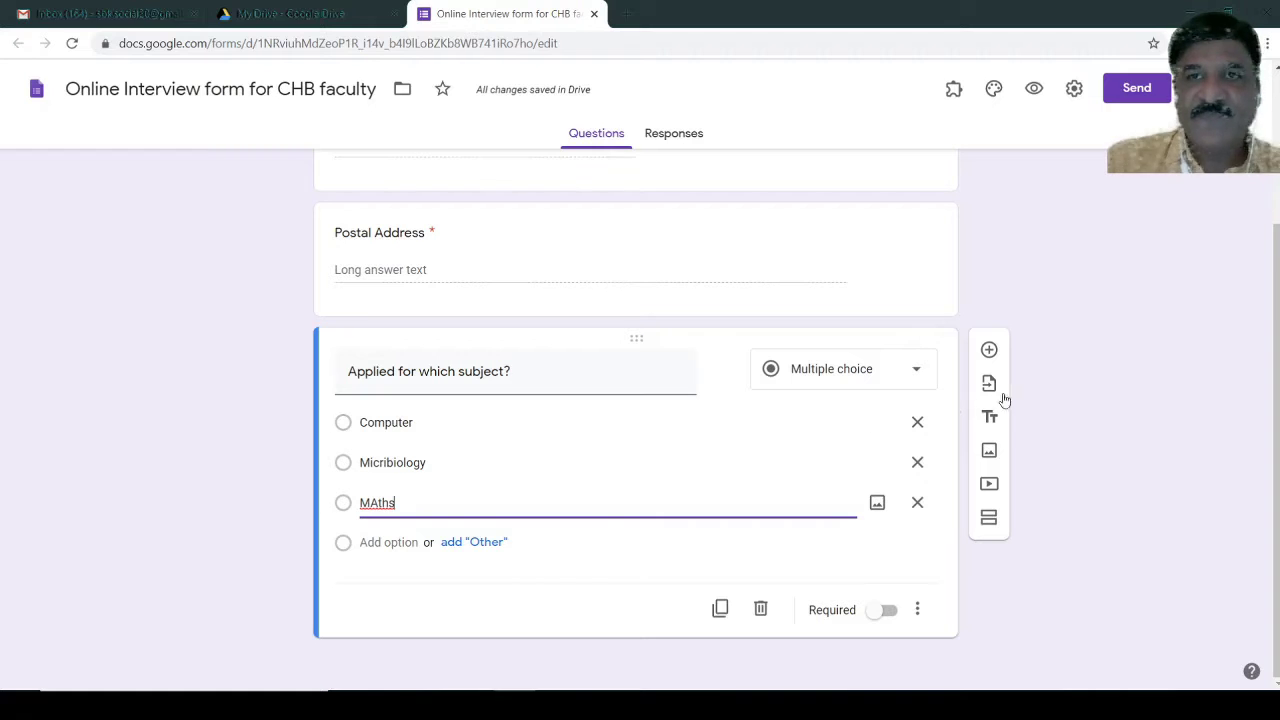
# Add a new question titled 'Qualification', correcting its spelling from the suggestions
pyautogui.click(988, 351)
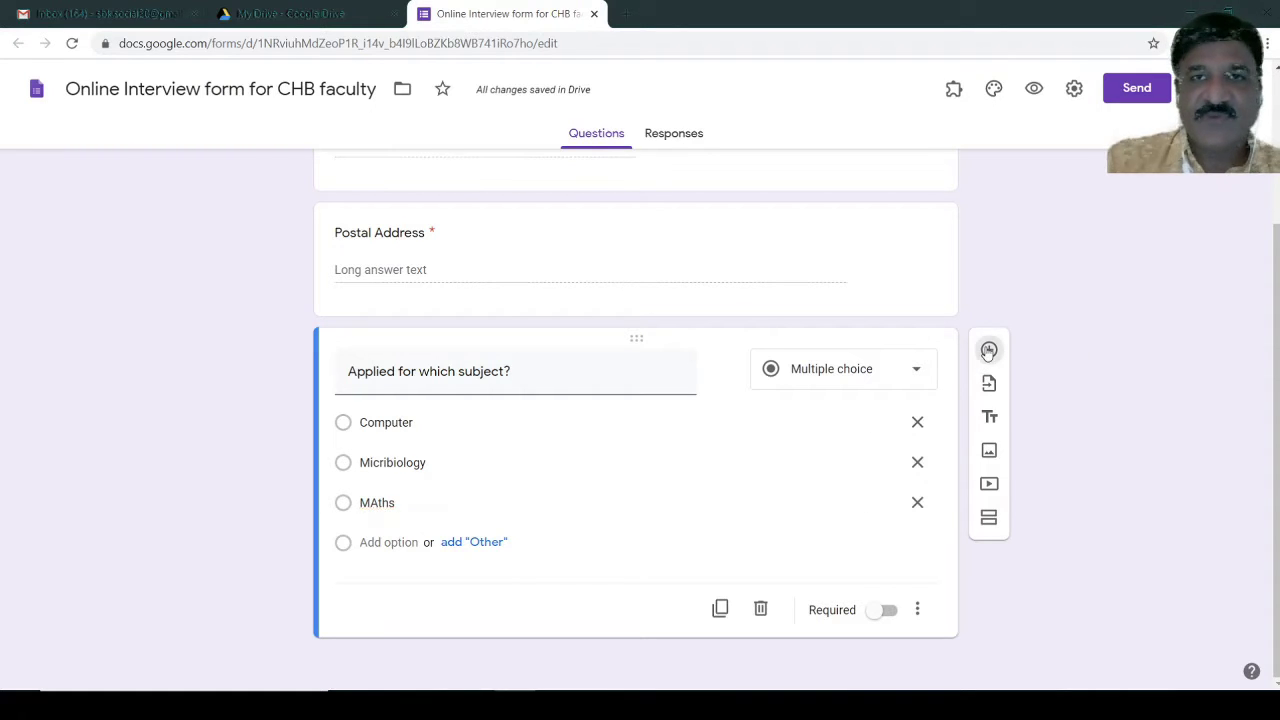
pyautogui.click(988, 350)
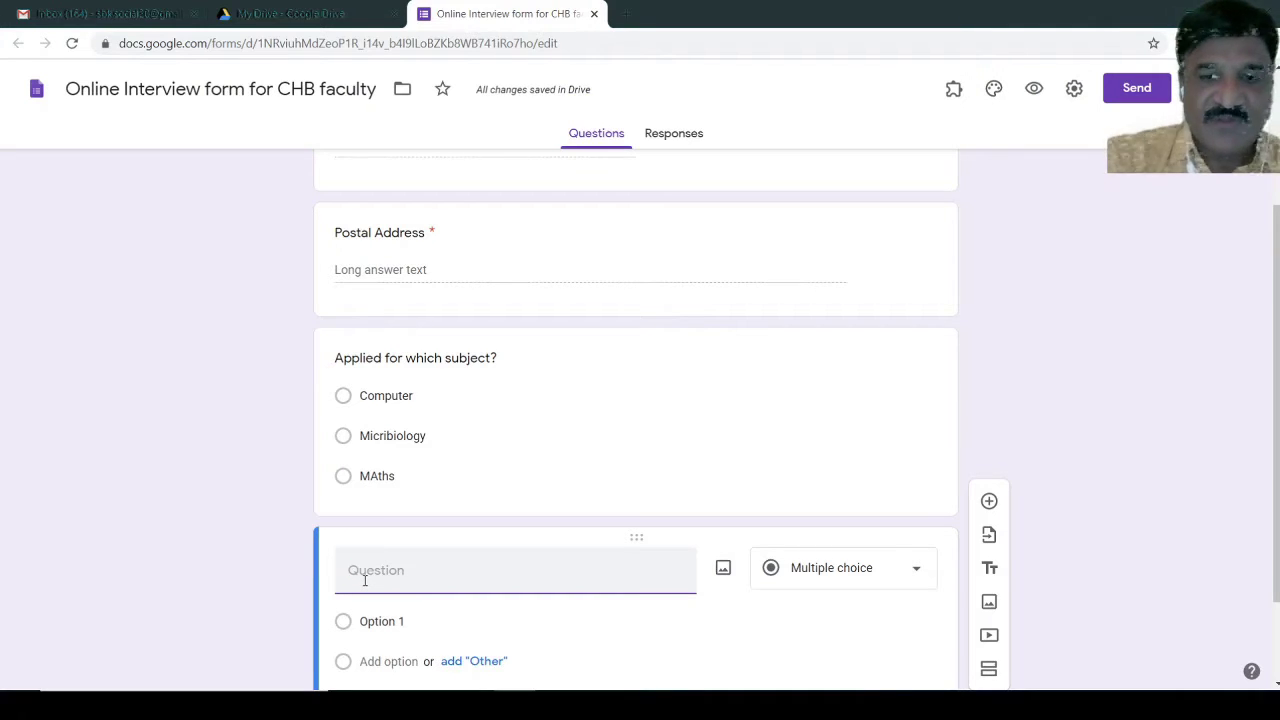
pyautogui.write('Qualfic')
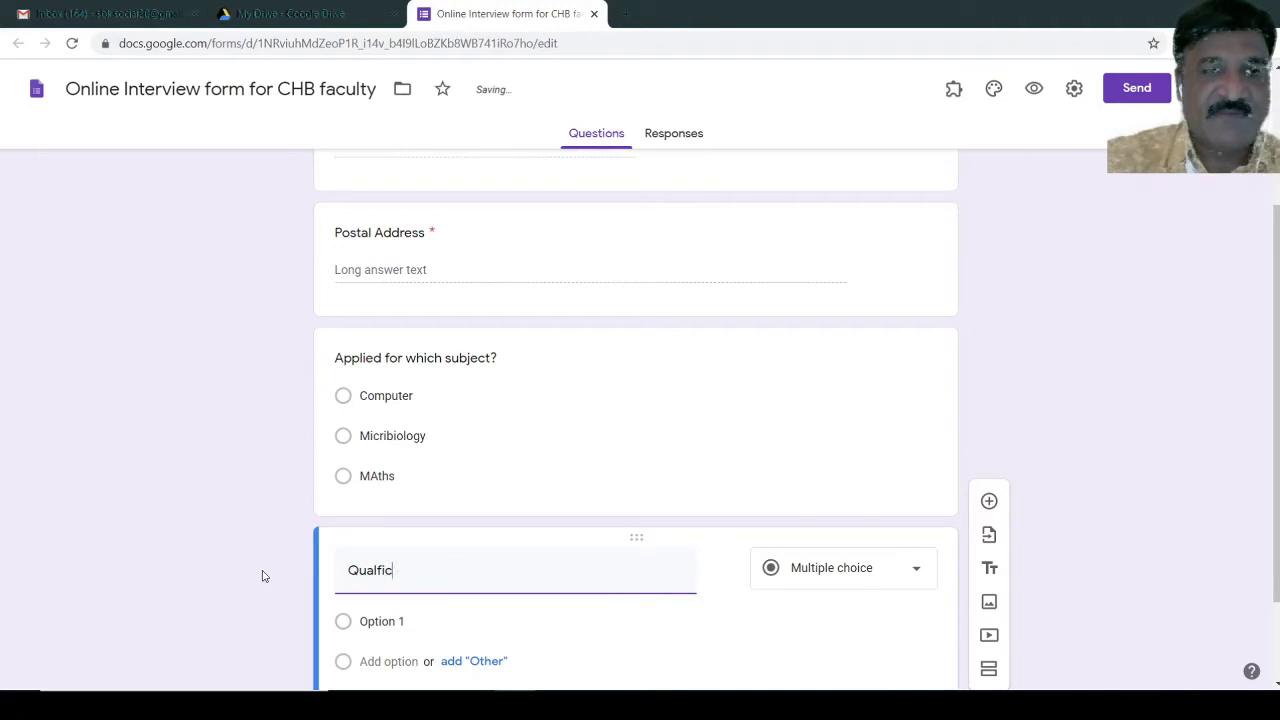
pyautogui.write('ation')
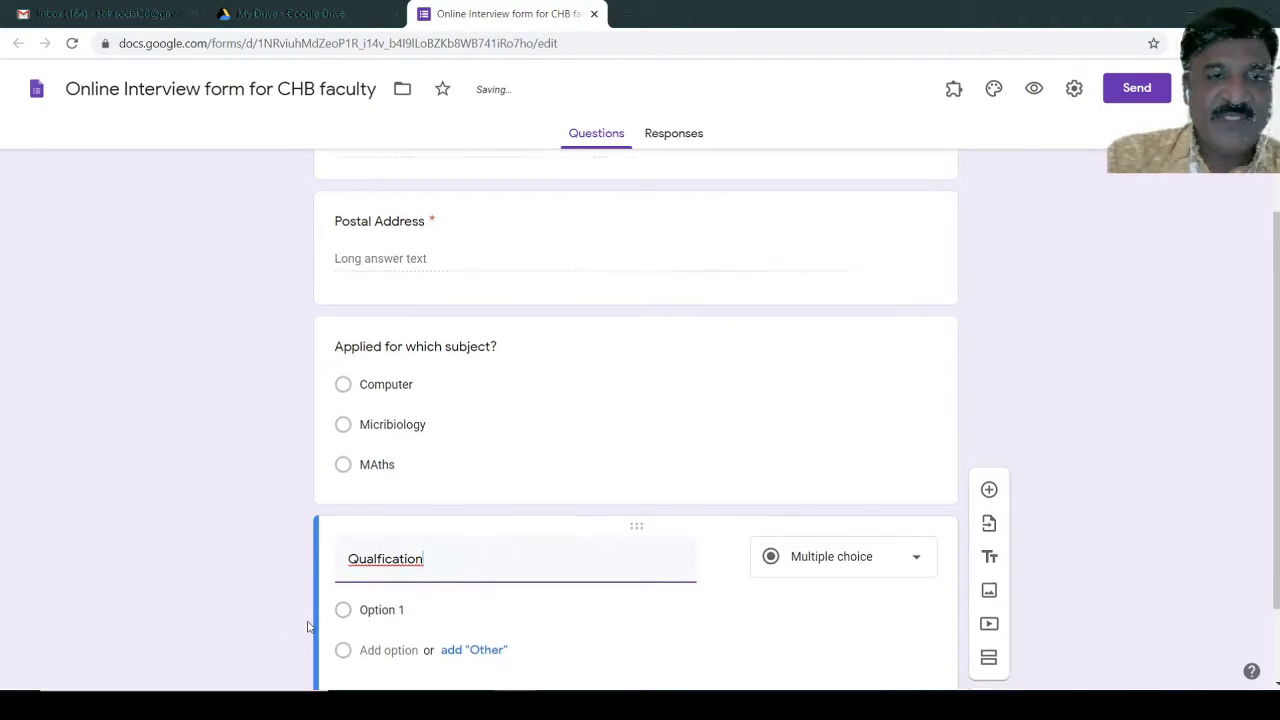
pyautogui.rightClick(389, 451)
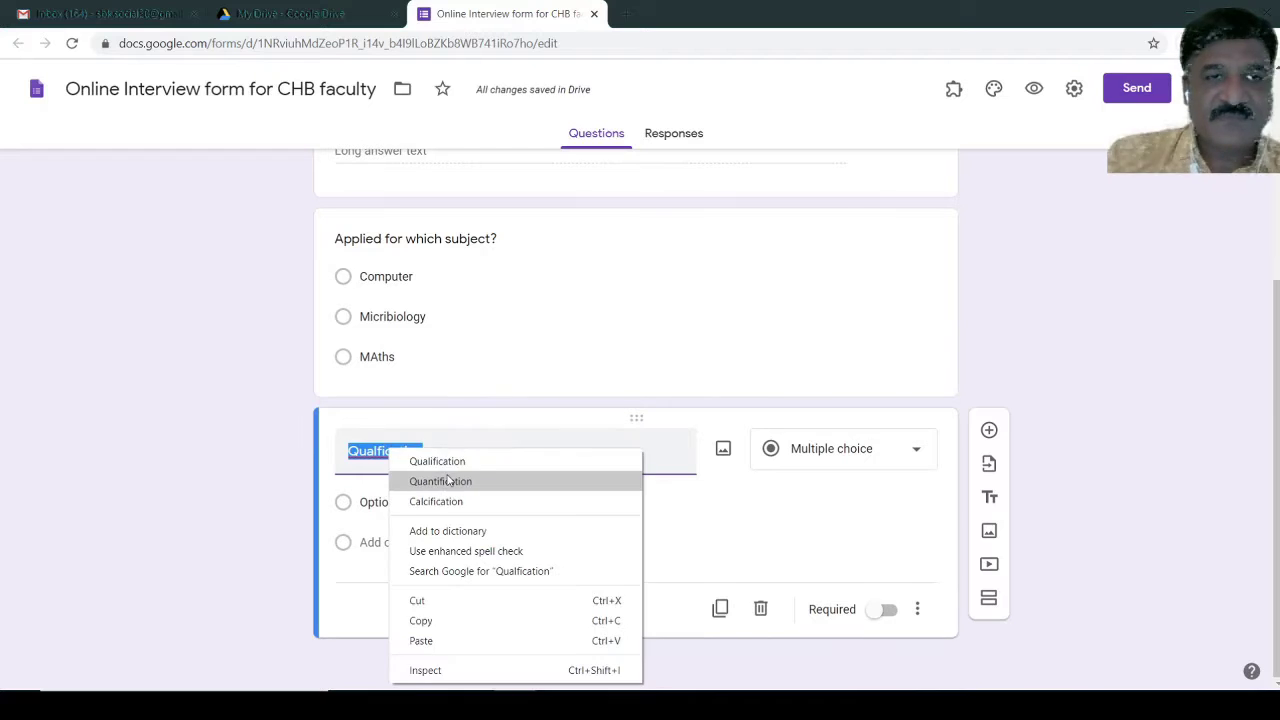
pyautogui.click(437, 461)
# Enter the answer choices PG, M.Phil, Ph.D, NET and SET
pyautogui.click(368, 502)
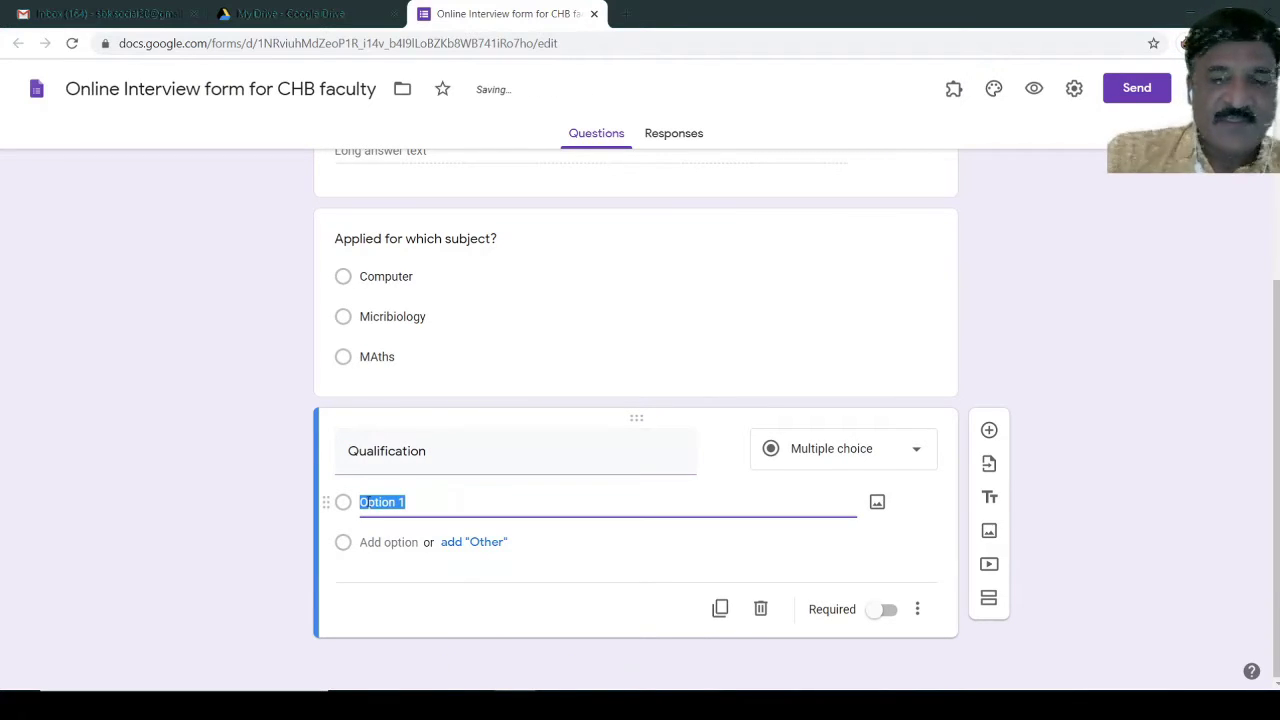
pyautogui.write('PG')
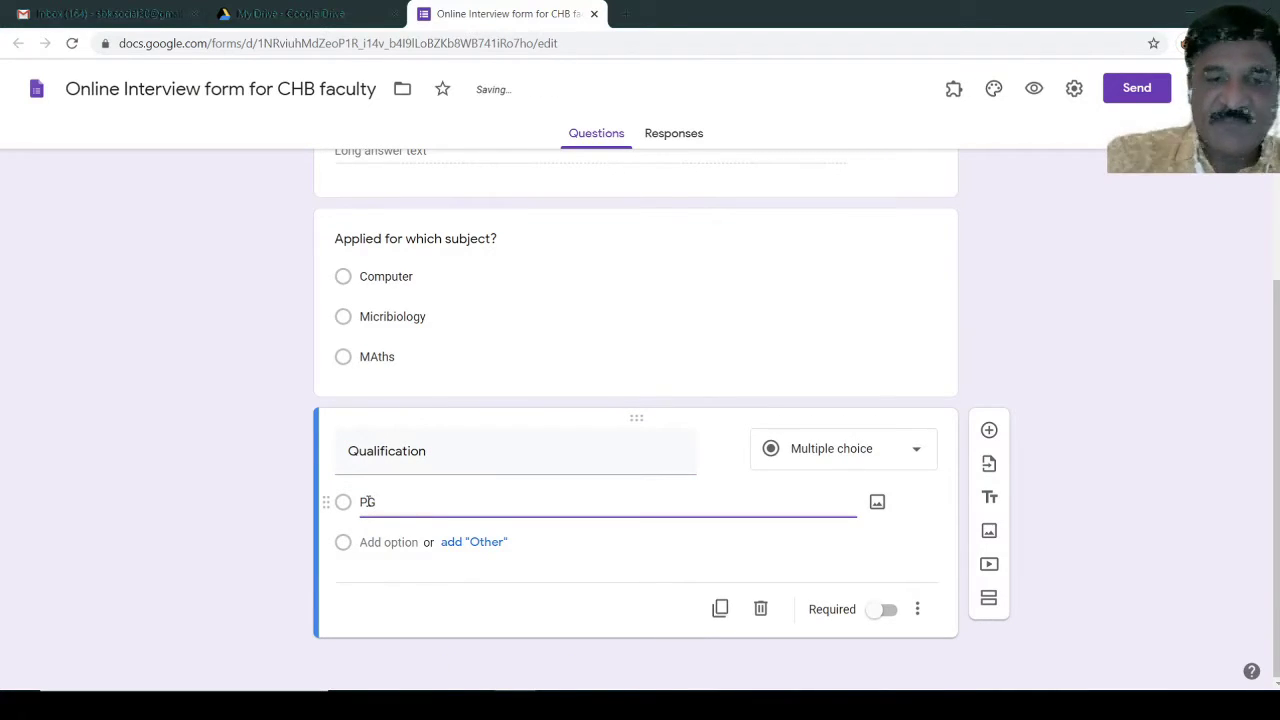
pyautogui.press('Return')
pyautogui.write('M.Phil')
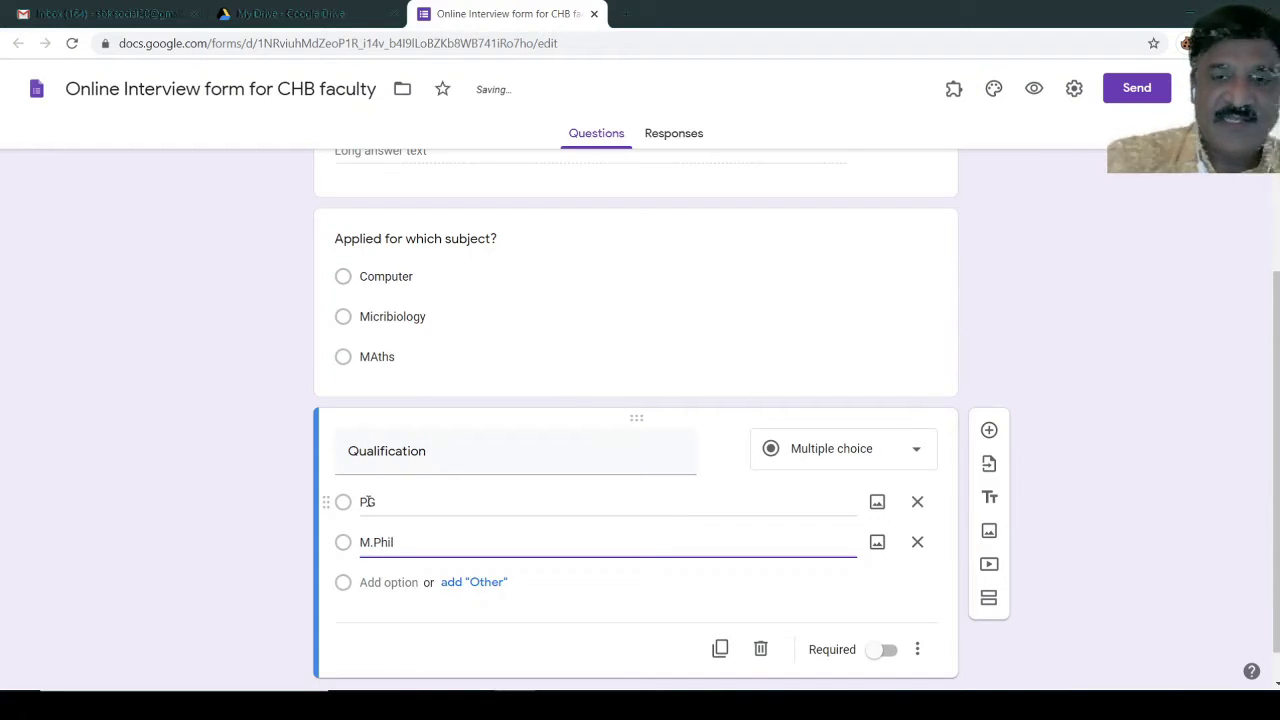
pyautogui.press('Return')
pyautogui.write('Ph.')
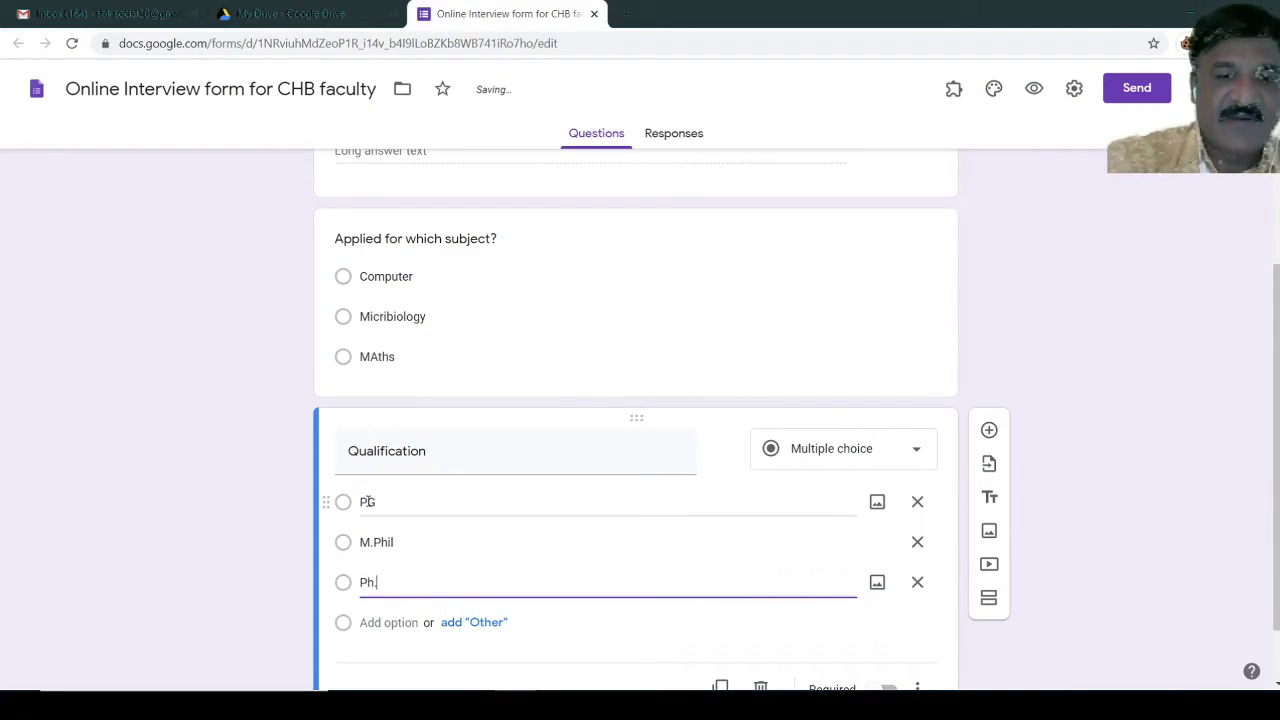
pyautogui.write('D')
pyautogui.press('Return')
pyautogui.write('NET')
pyautogui.press('Return')
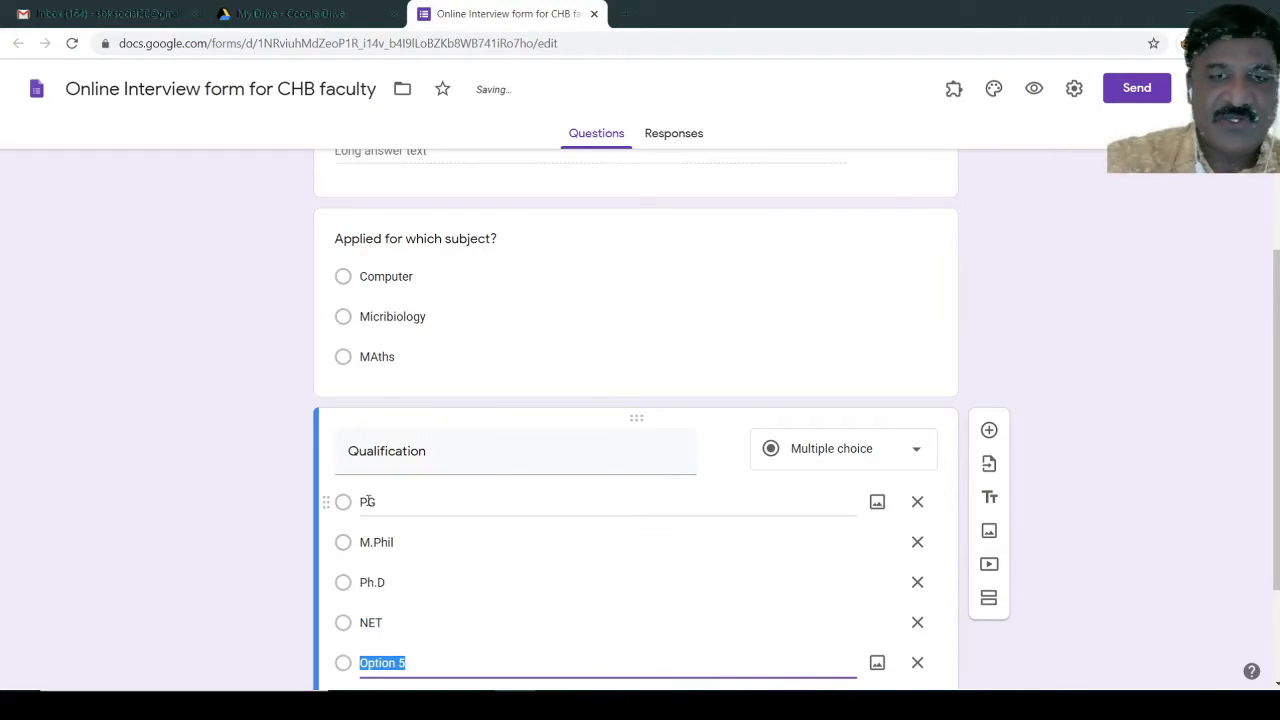
pyautogui.write('SET')
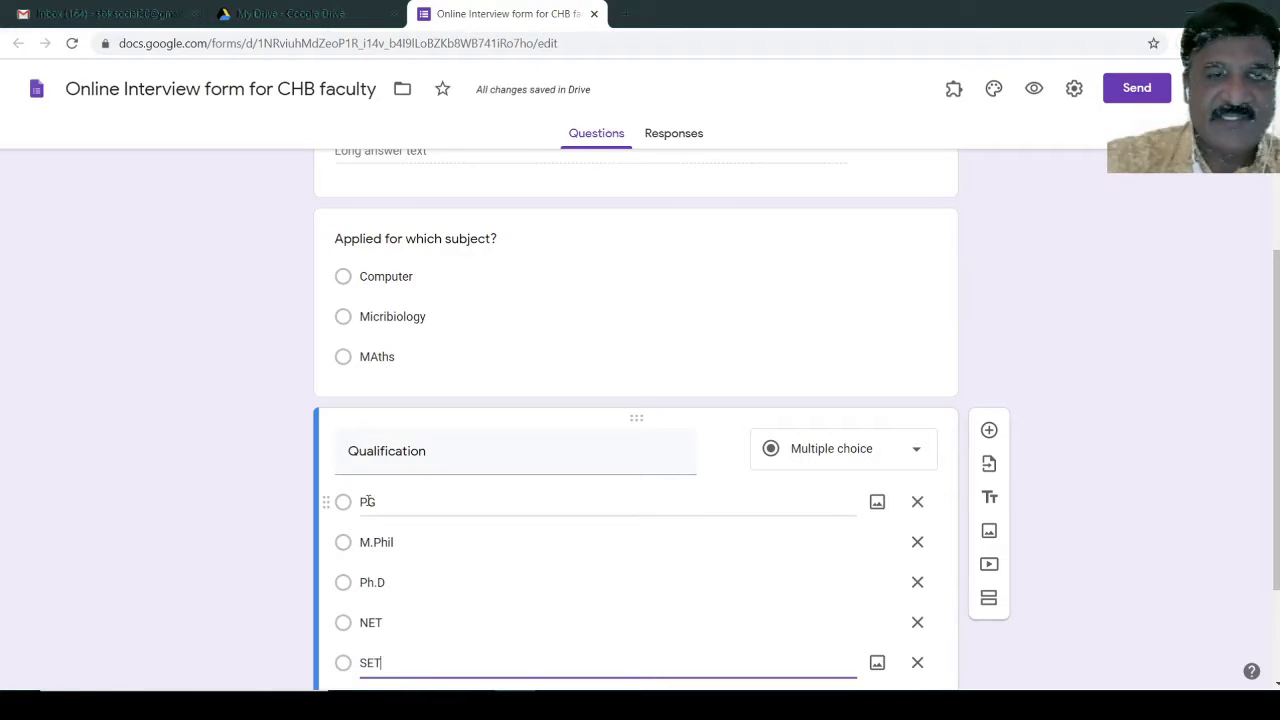
# Make Qualification a checkbox question and add a blank question below it
pyautogui.scroll(-1, 483, 597)
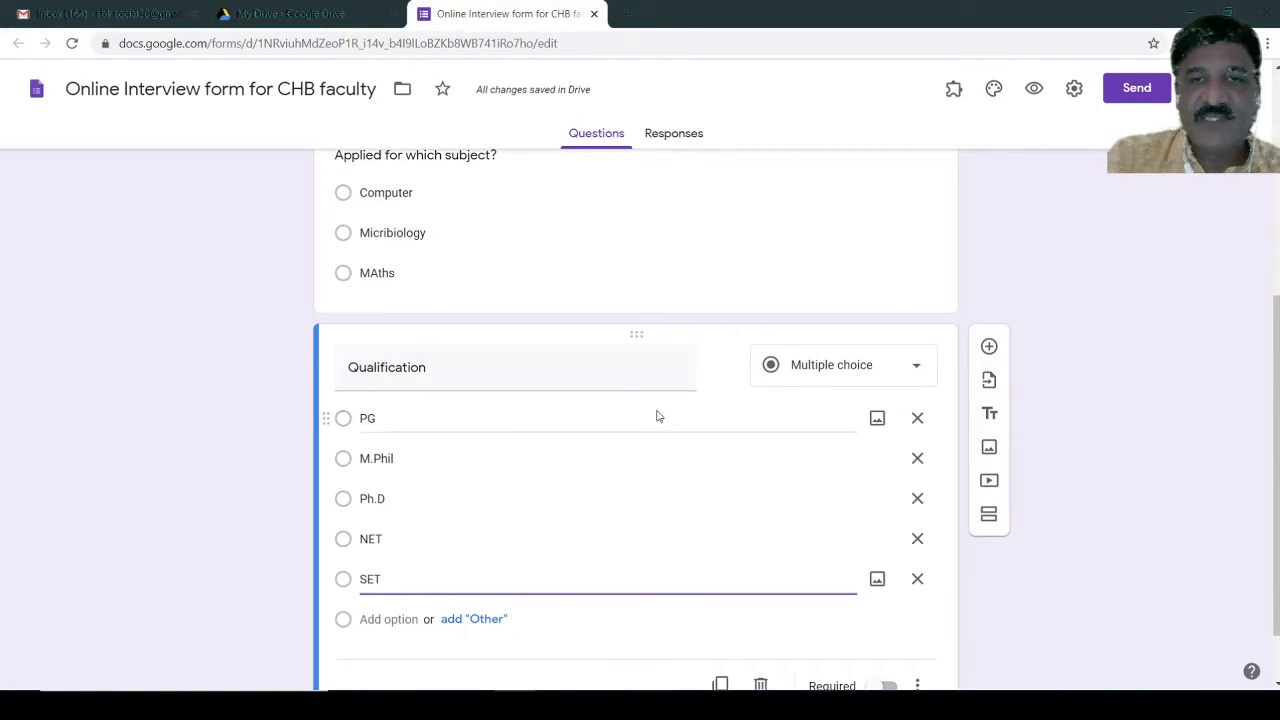
pyautogui.click(818, 369)
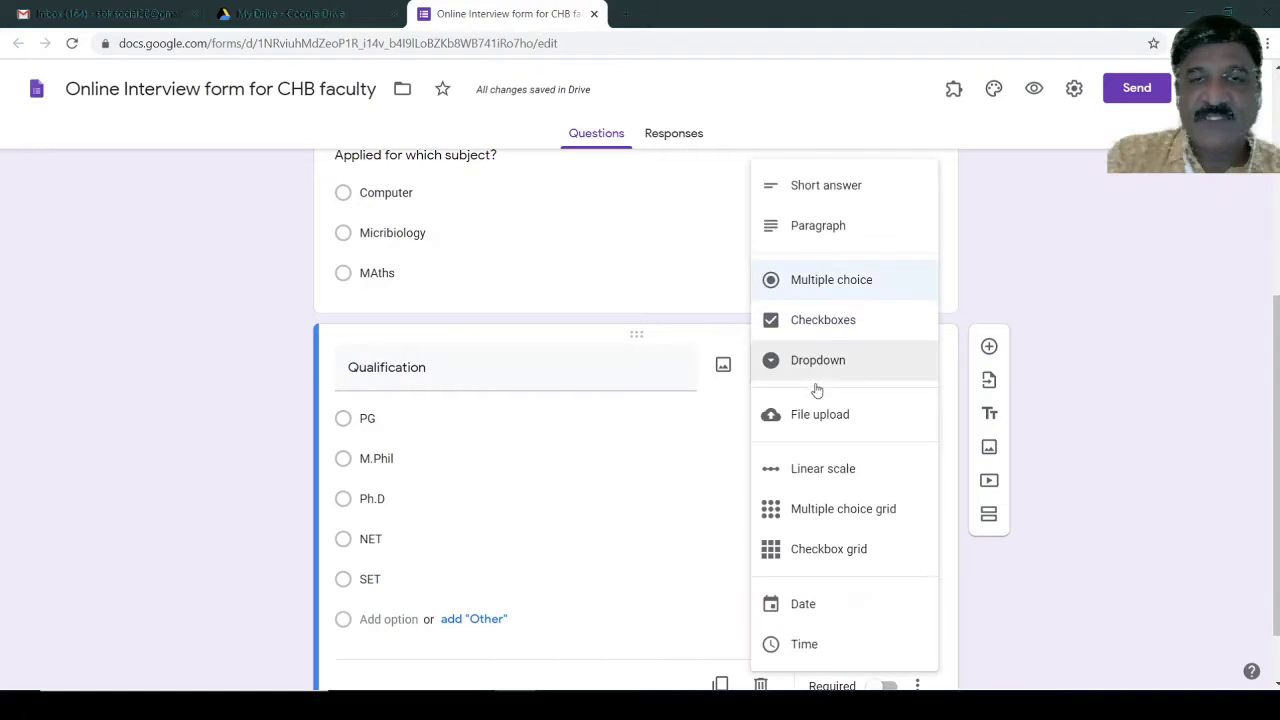
pyautogui.click(821, 322)
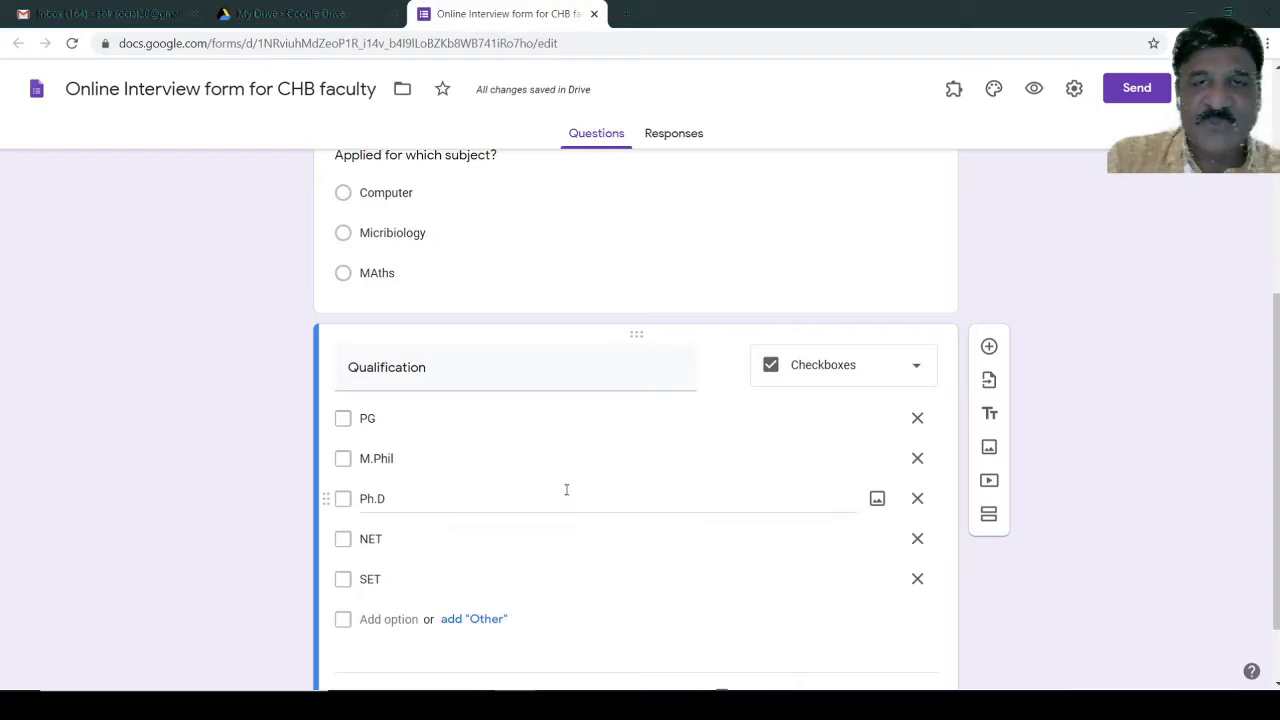
pyautogui.scroll(-2, 811, 483)
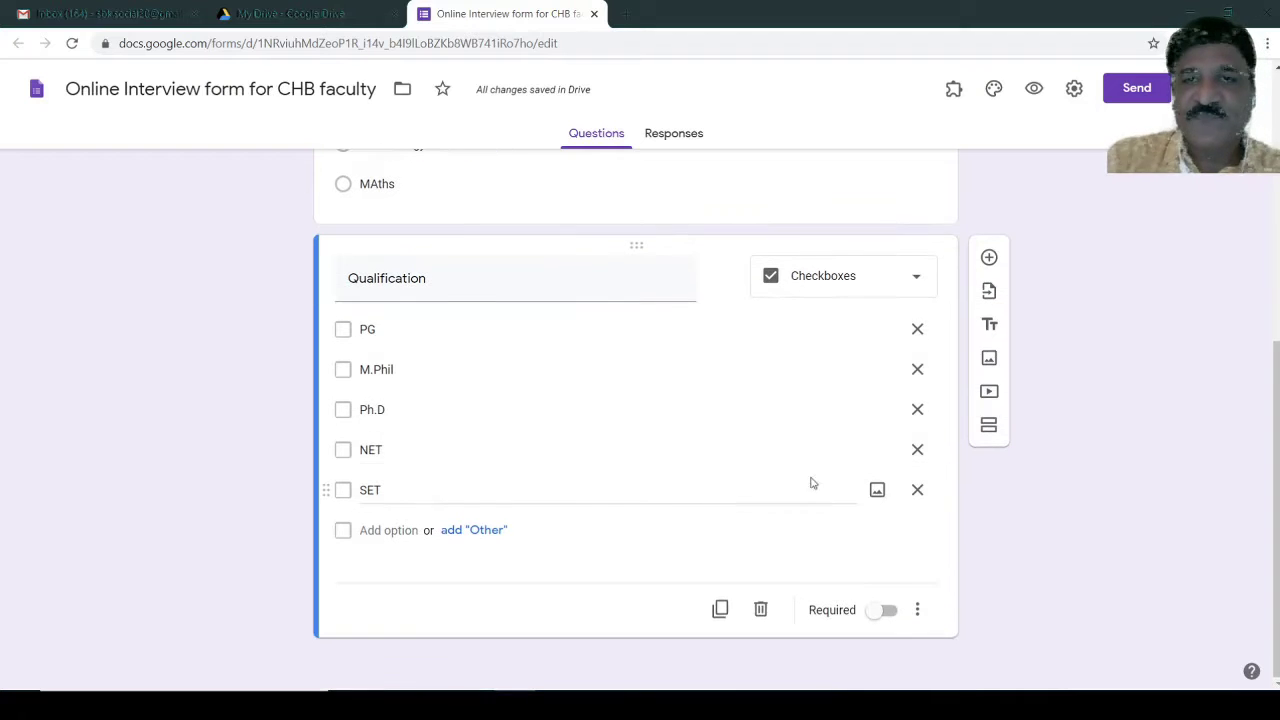
pyautogui.click(989, 258)
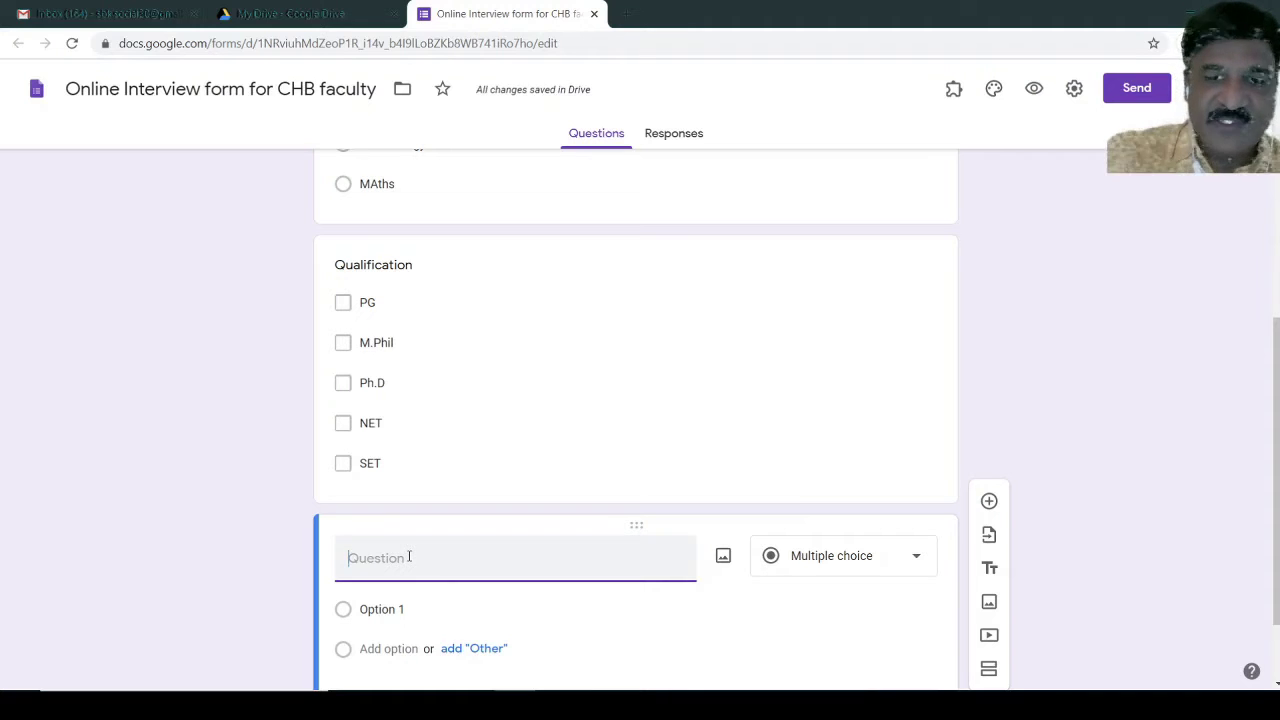
# Enter the question 'How you come to know about this interview?' with its first three sources
pyautogui.write('How ')
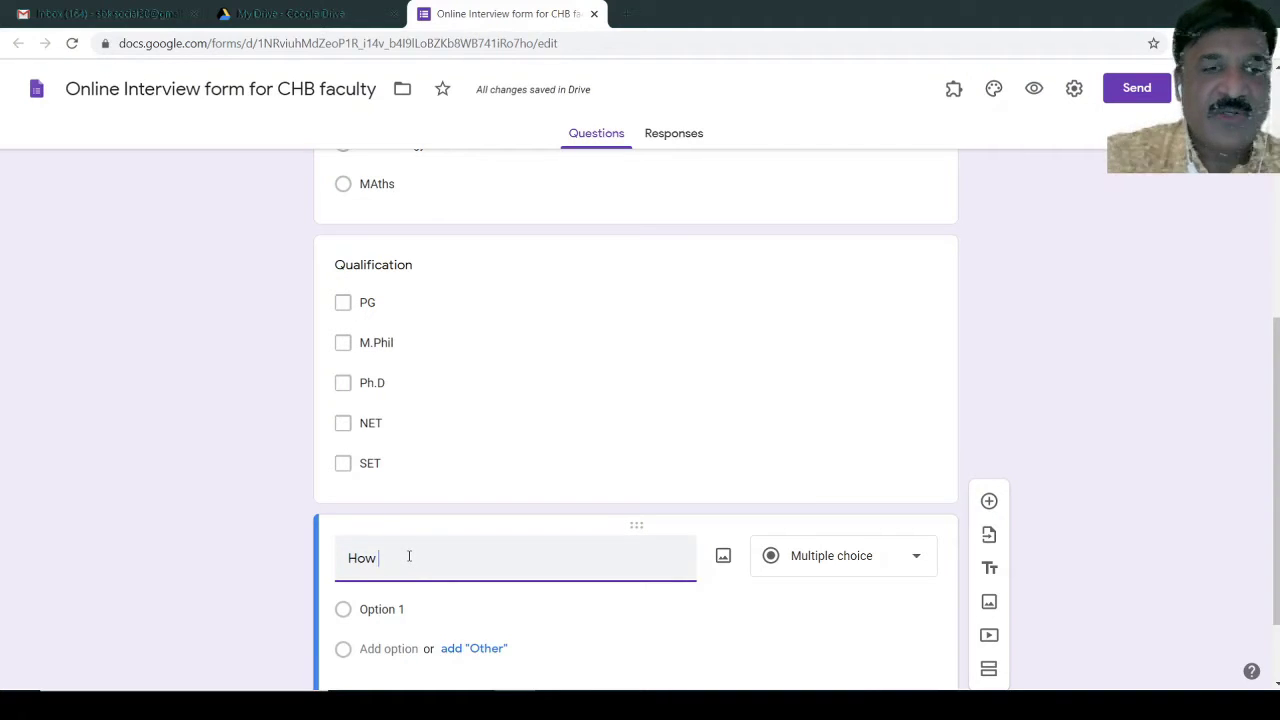
pyautogui.write('you come to know about this interview?')
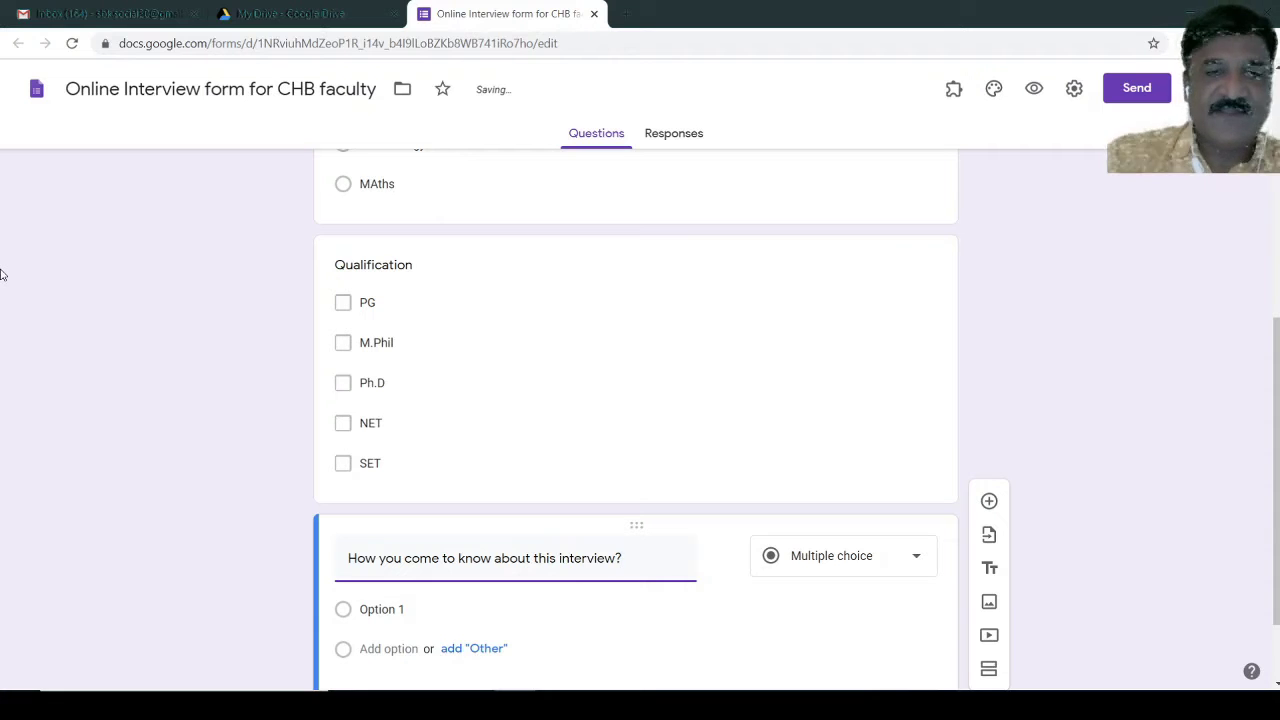
pyautogui.press('Tab')
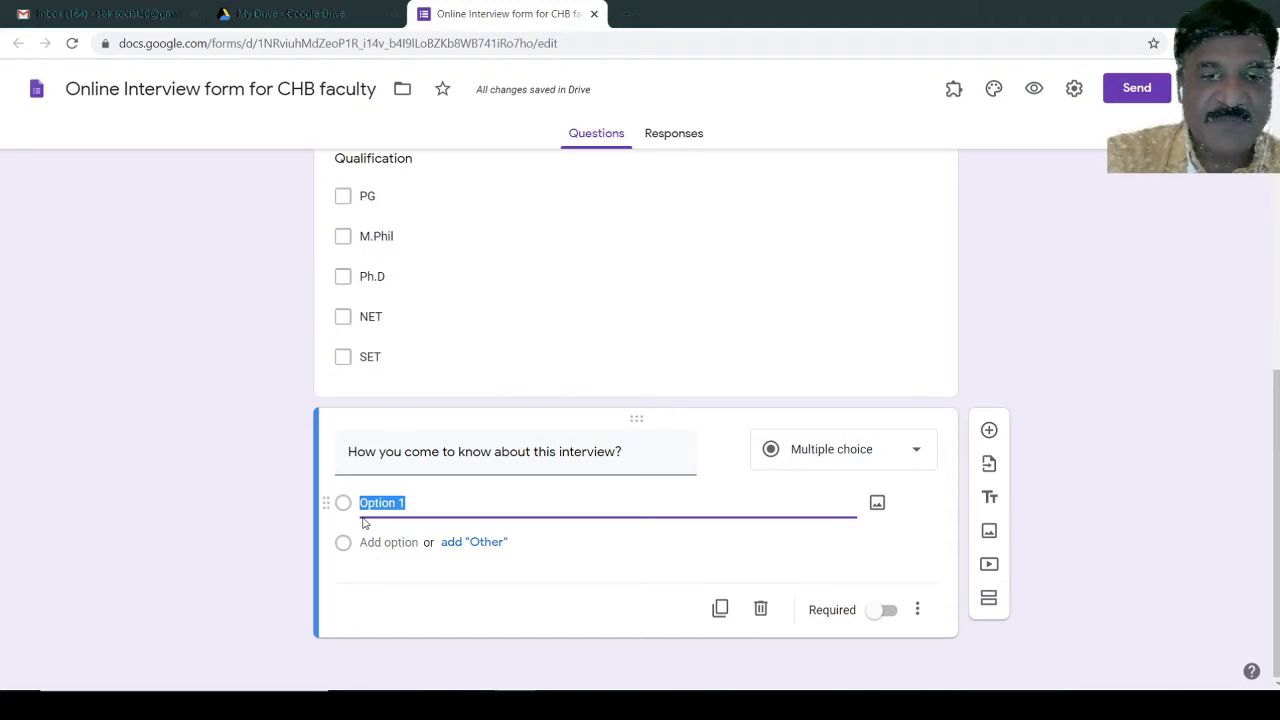
pyautogui.write('Gitava')
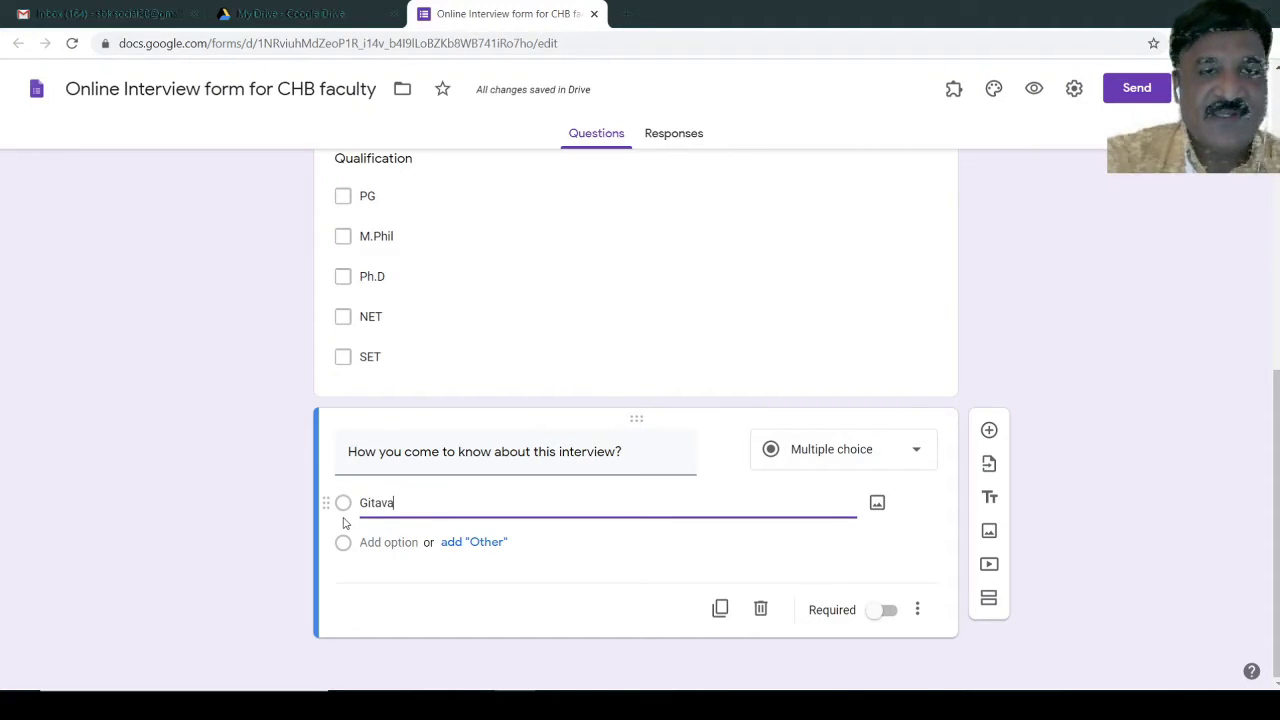
pyautogui.write('data')
pyautogui.press('Return')
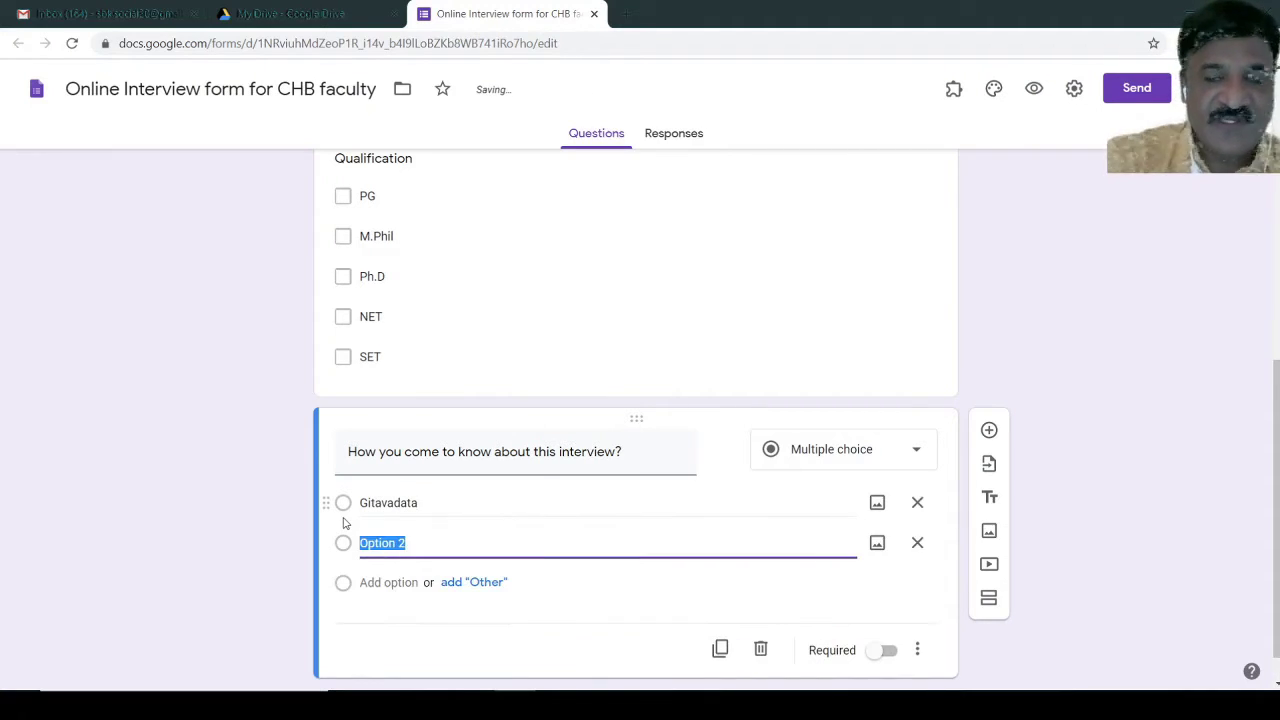
pyautogui.write('Lokamt')
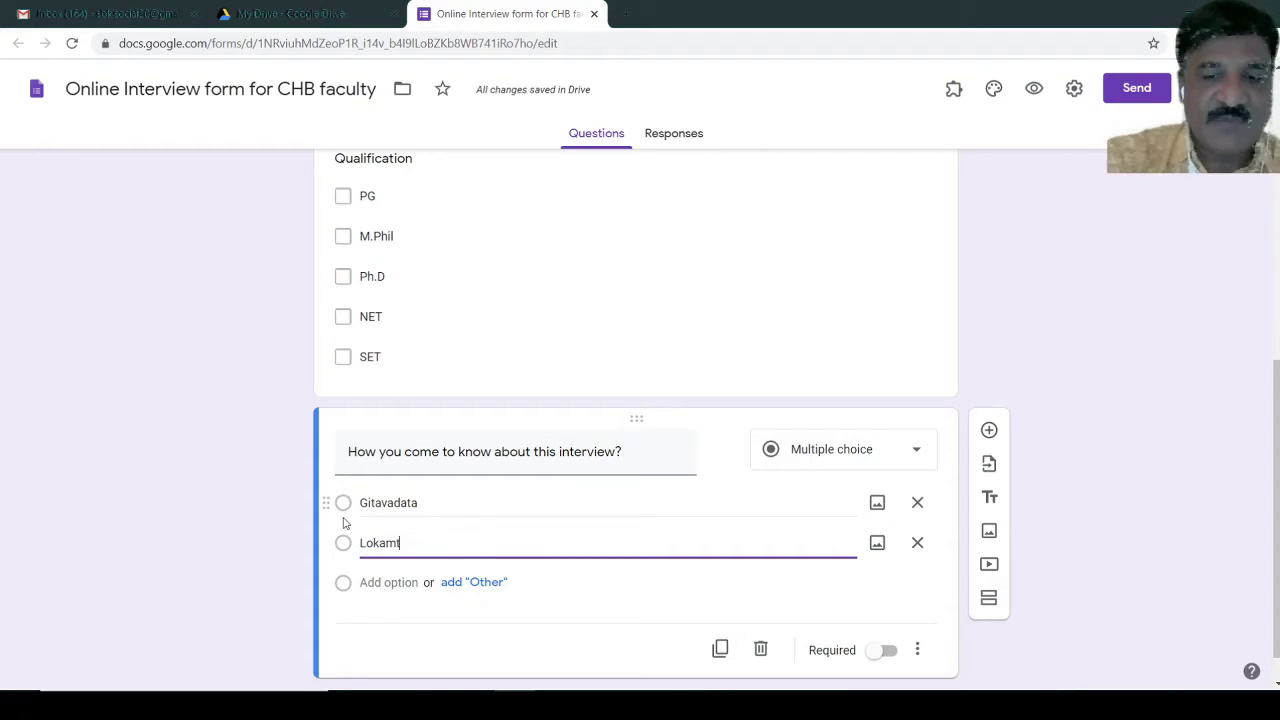
pyautogui.press('Return')
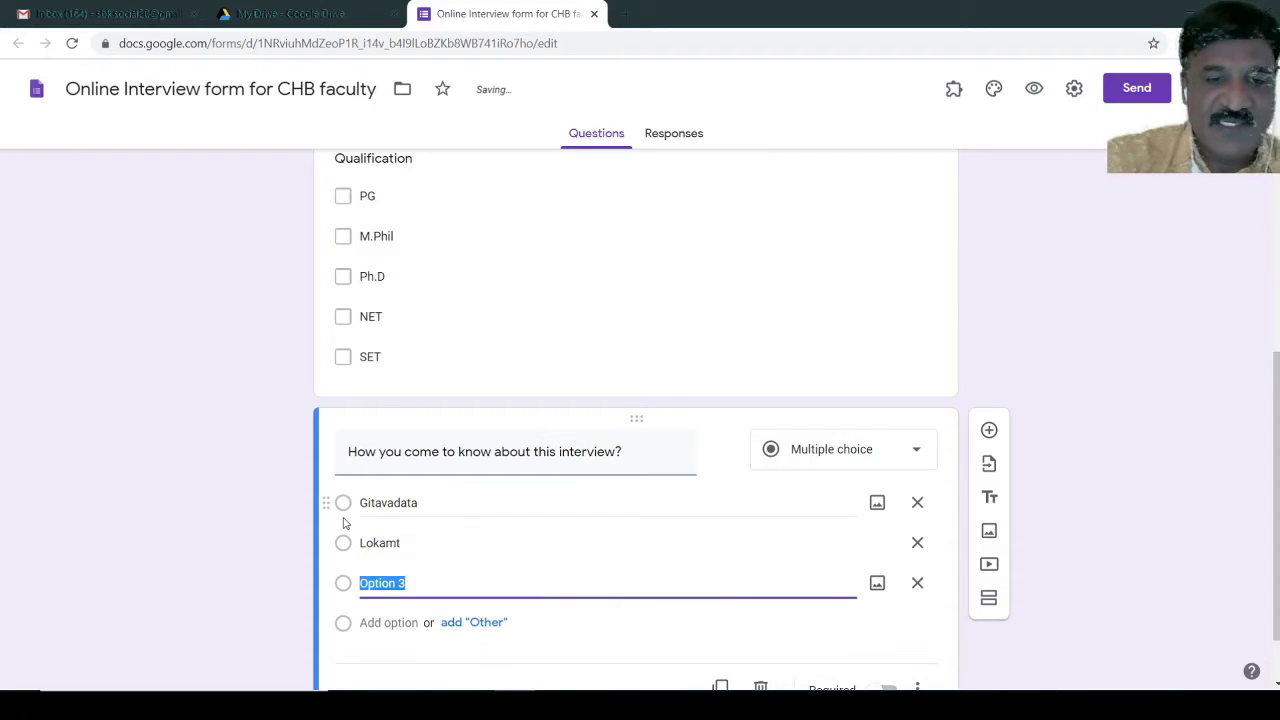
pyautogui.write('Navbha')
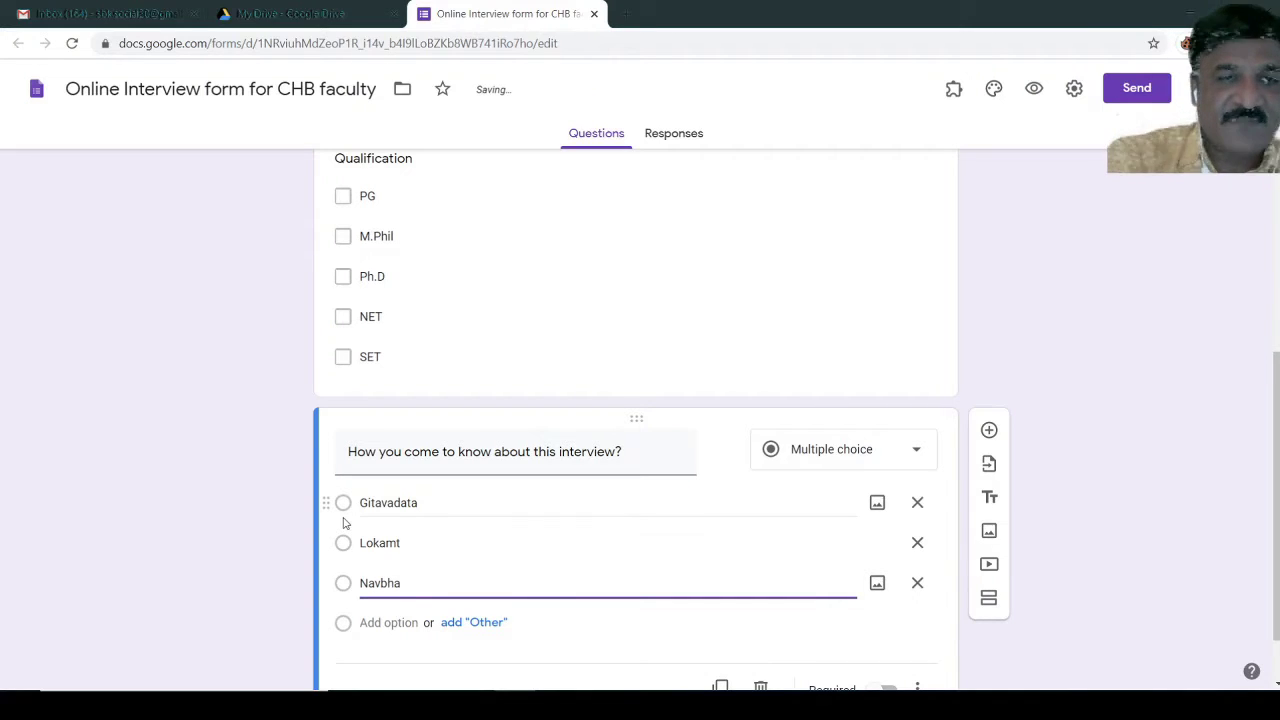
pyautogui.write('rat')
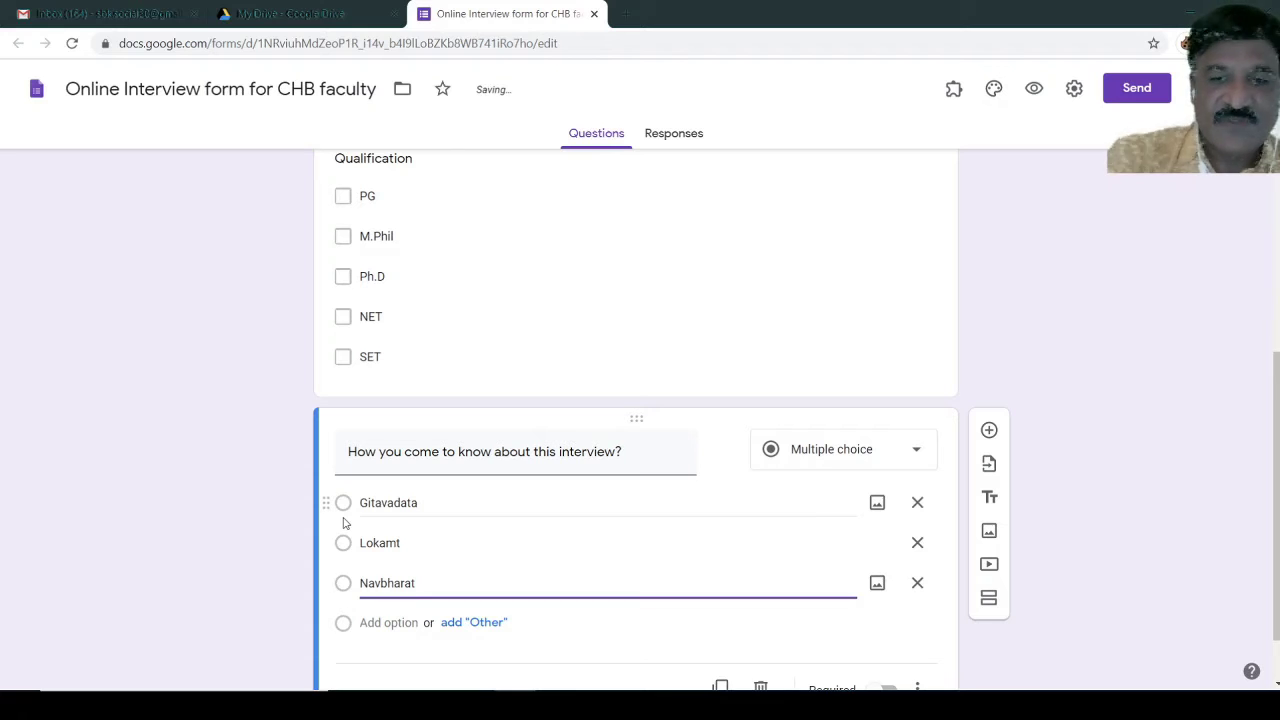
pyautogui.press('Return')
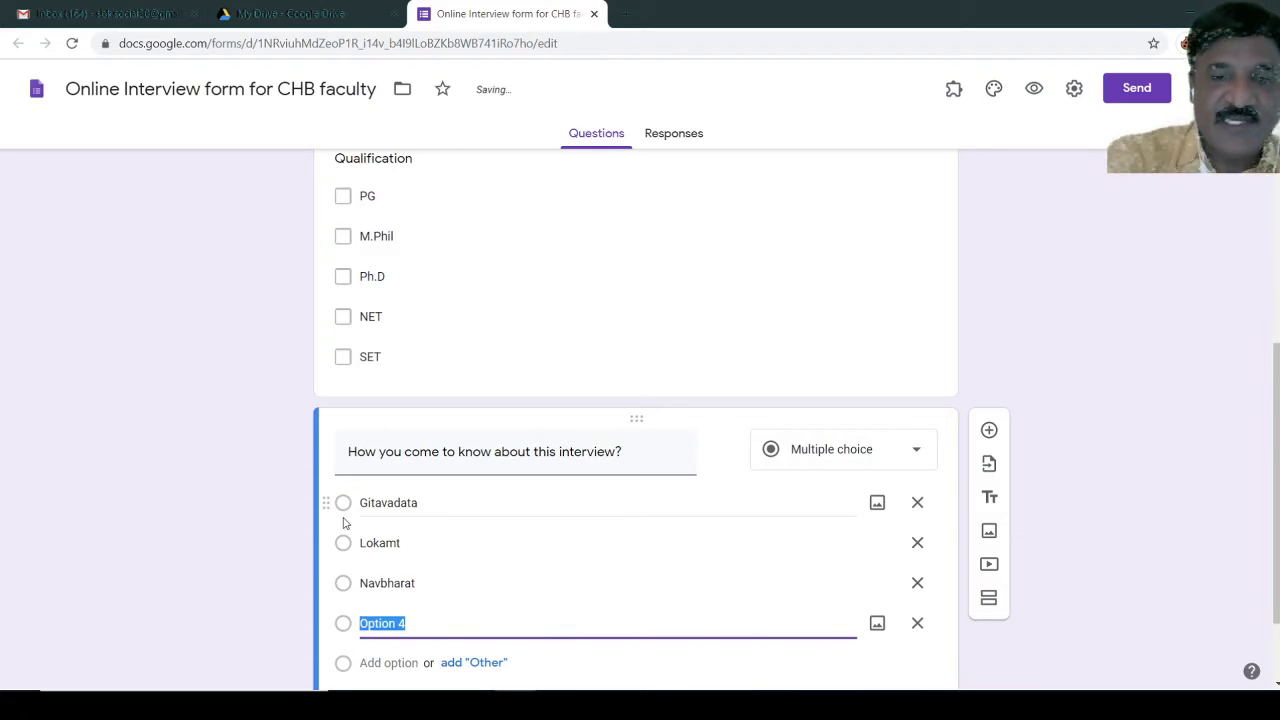
# Add the remaining sources, including College Faculty and Friends, for seven choices
pyautogui.write('TV Add')
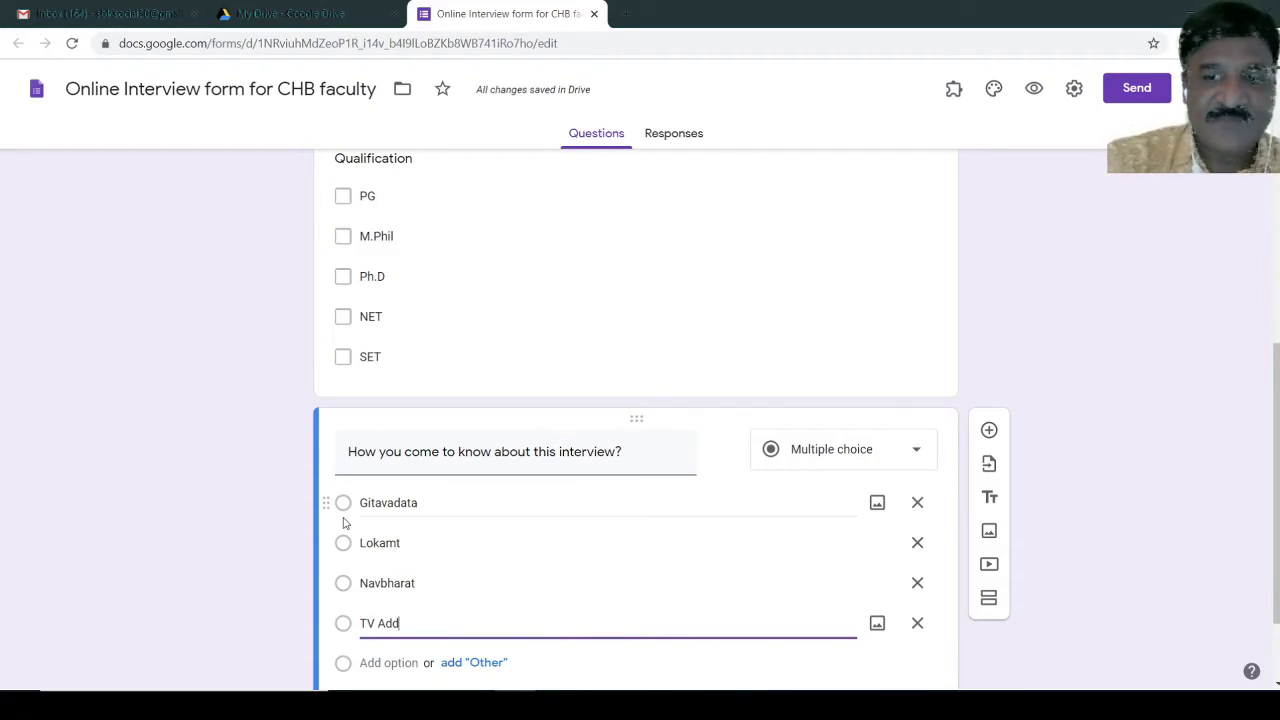
pyautogui.press('Return')
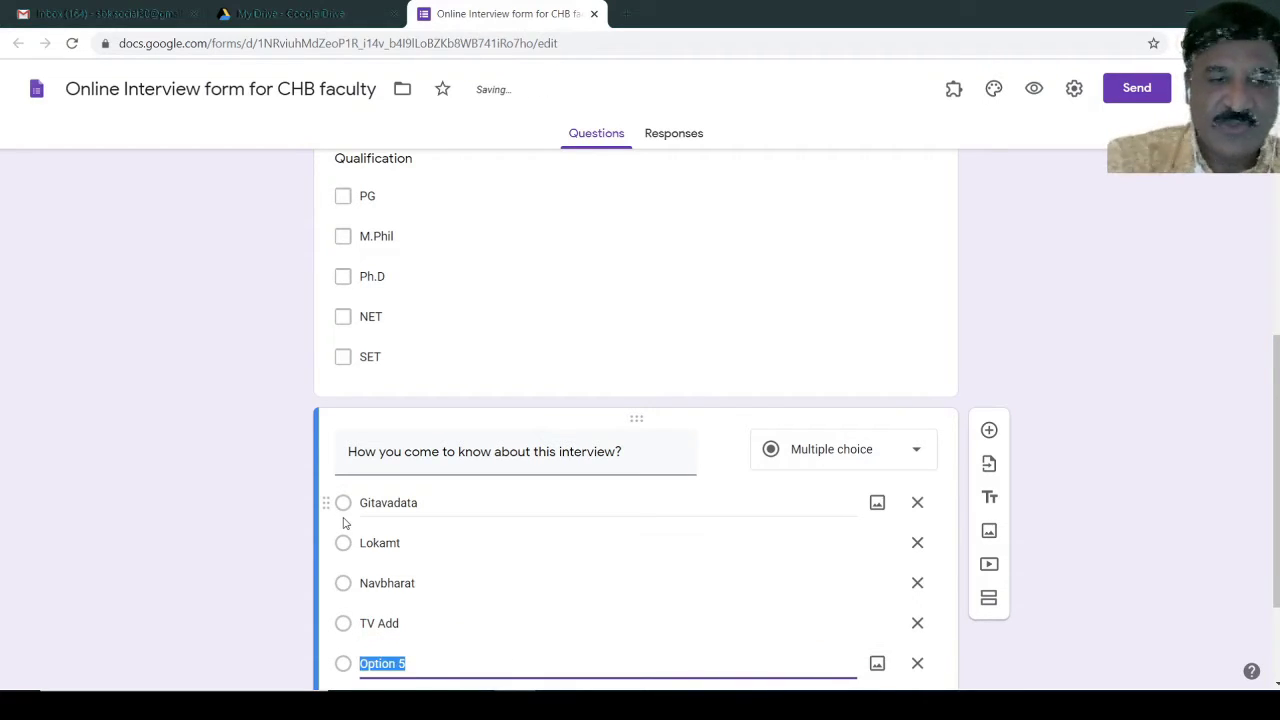
pyautogui.write('N')
pyautogui.press('BackSpace')
pyautogui.write('llege Web Site')
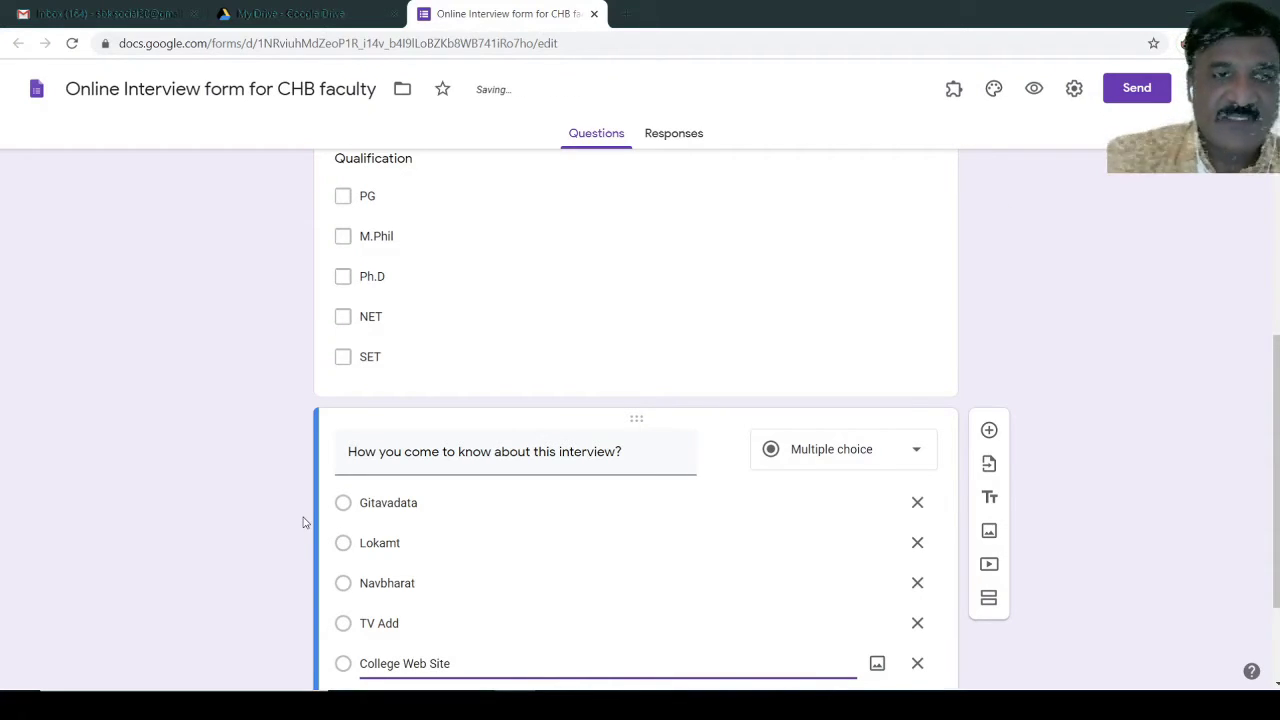
pyautogui.press('Return')
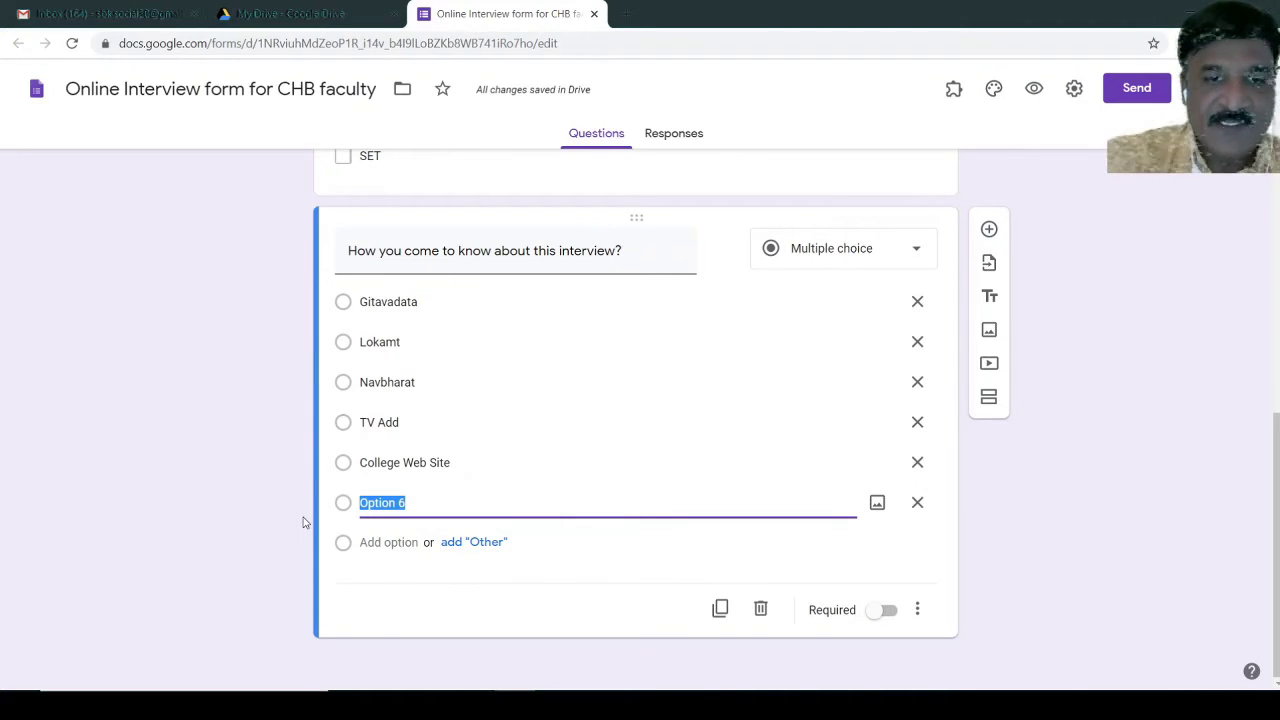
pyautogui.write('College Facultu')
pyautogui.press('Return')
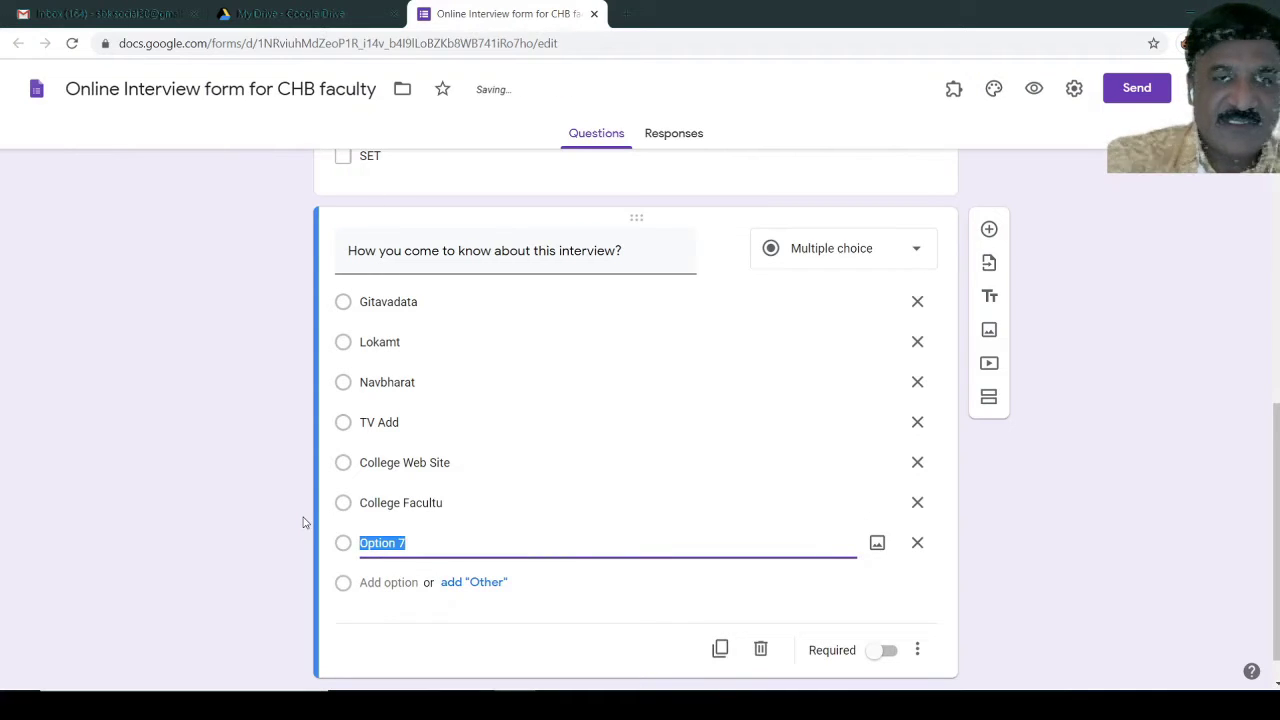
pyautogui.write('Friends')
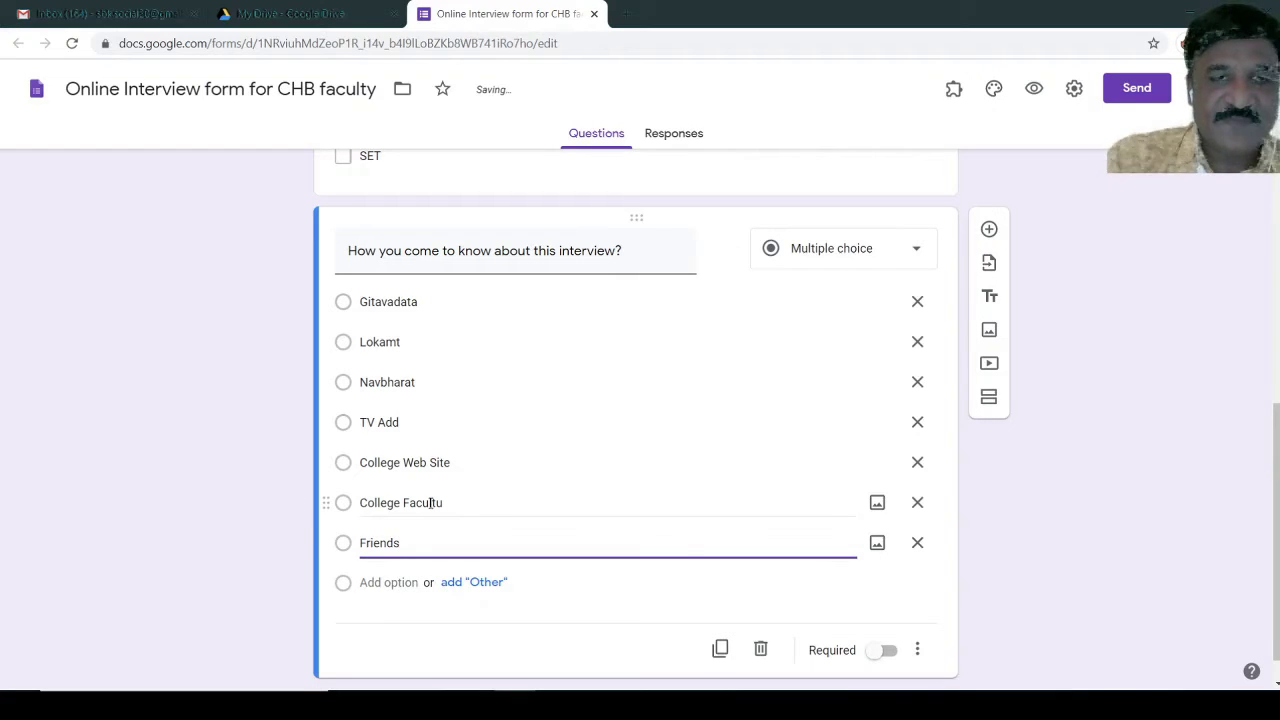
# Fix the 'College Faculty' spelling and make the question a dropdown
pyautogui.tripleClick(431, 503)
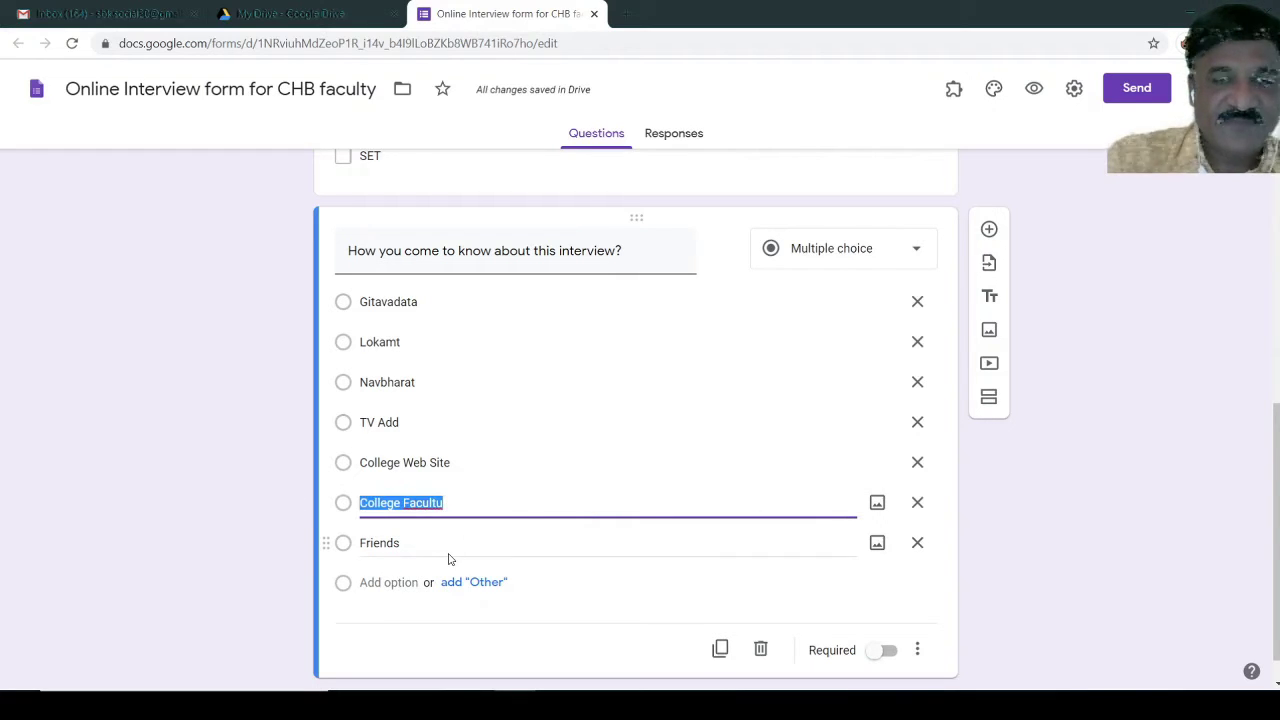
pyautogui.press('Right')
pyautogui.press('BackSpace')
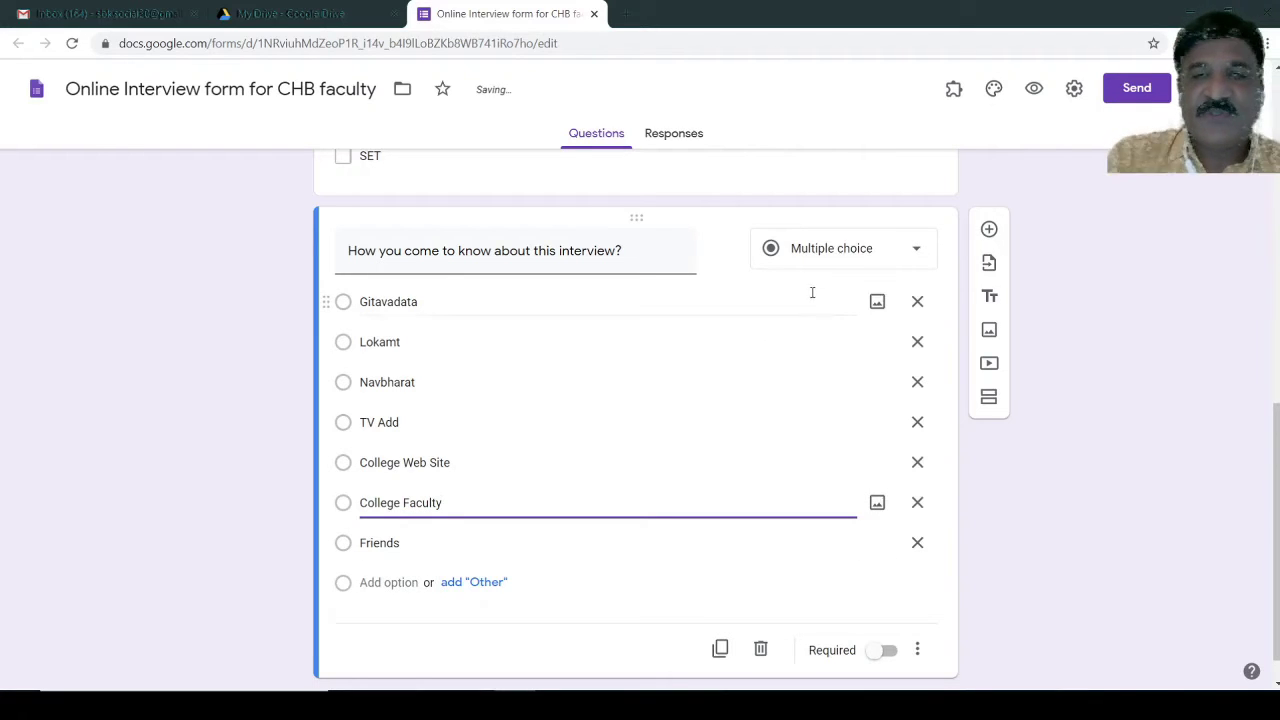
pyautogui.click(814, 250)
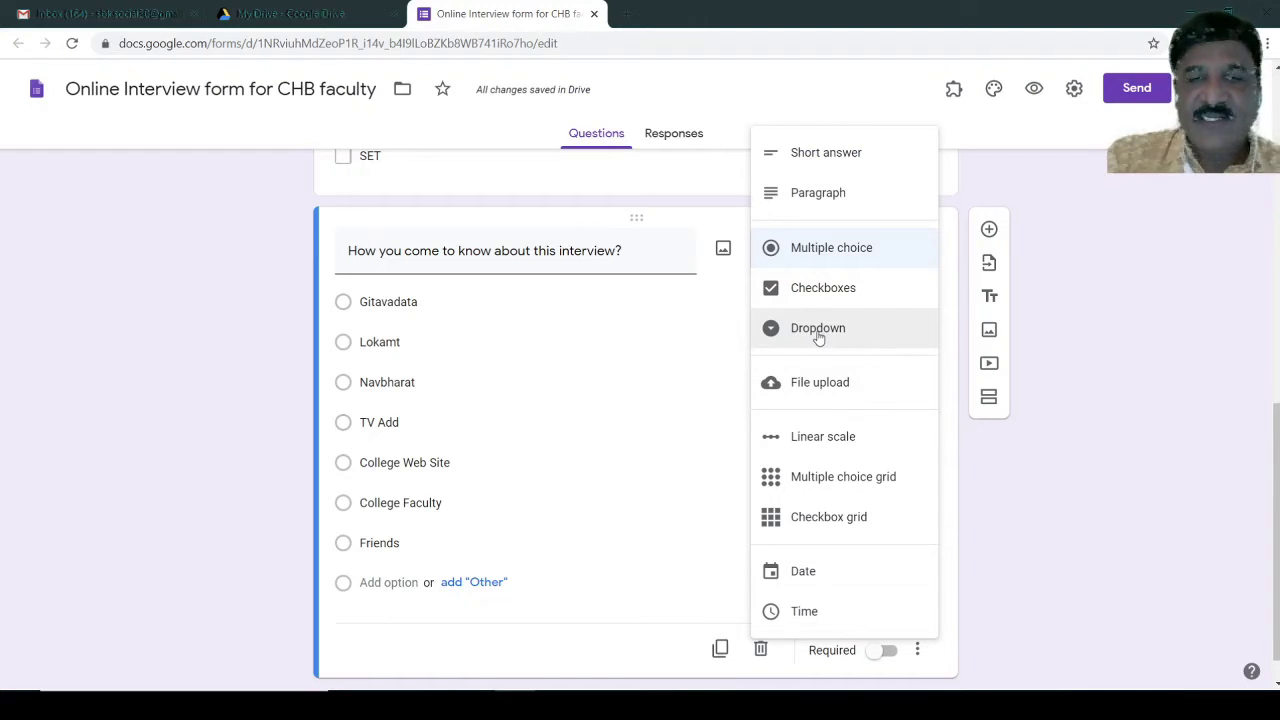
pyautogui.click(818, 332)
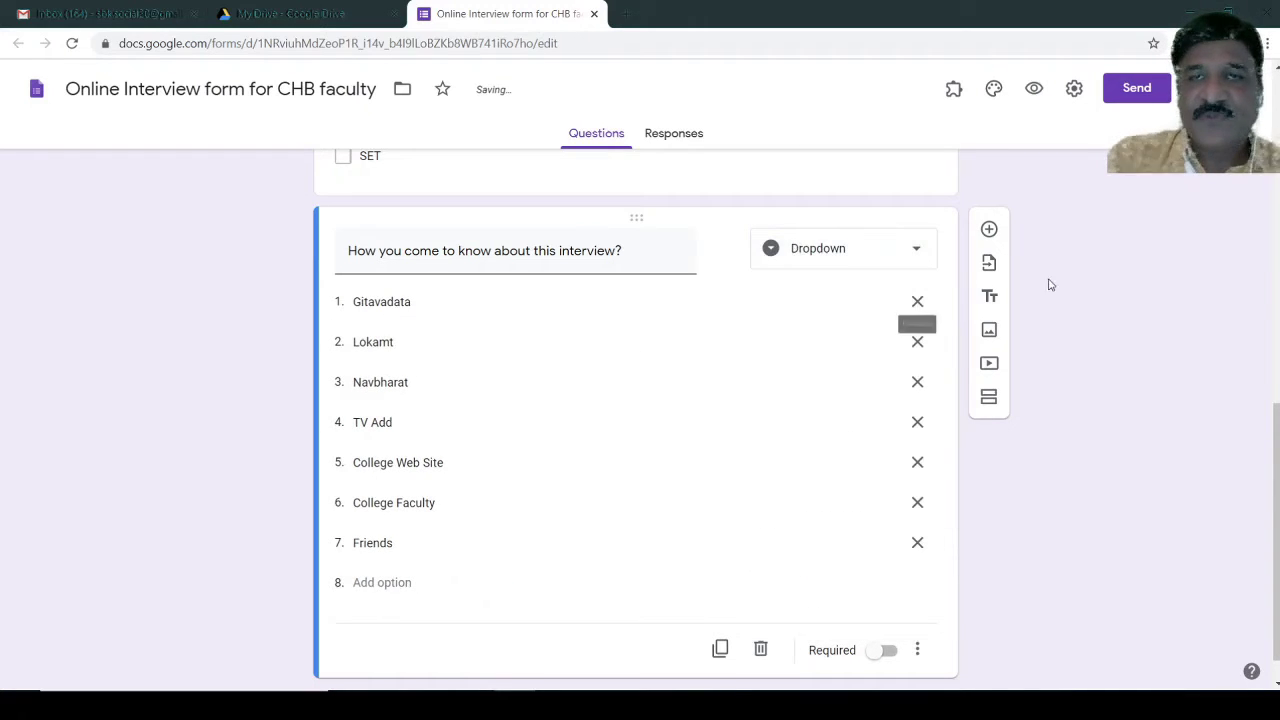
# Add a file-upload question titled 'Upload Resume'
pyautogui.click(989, 232)
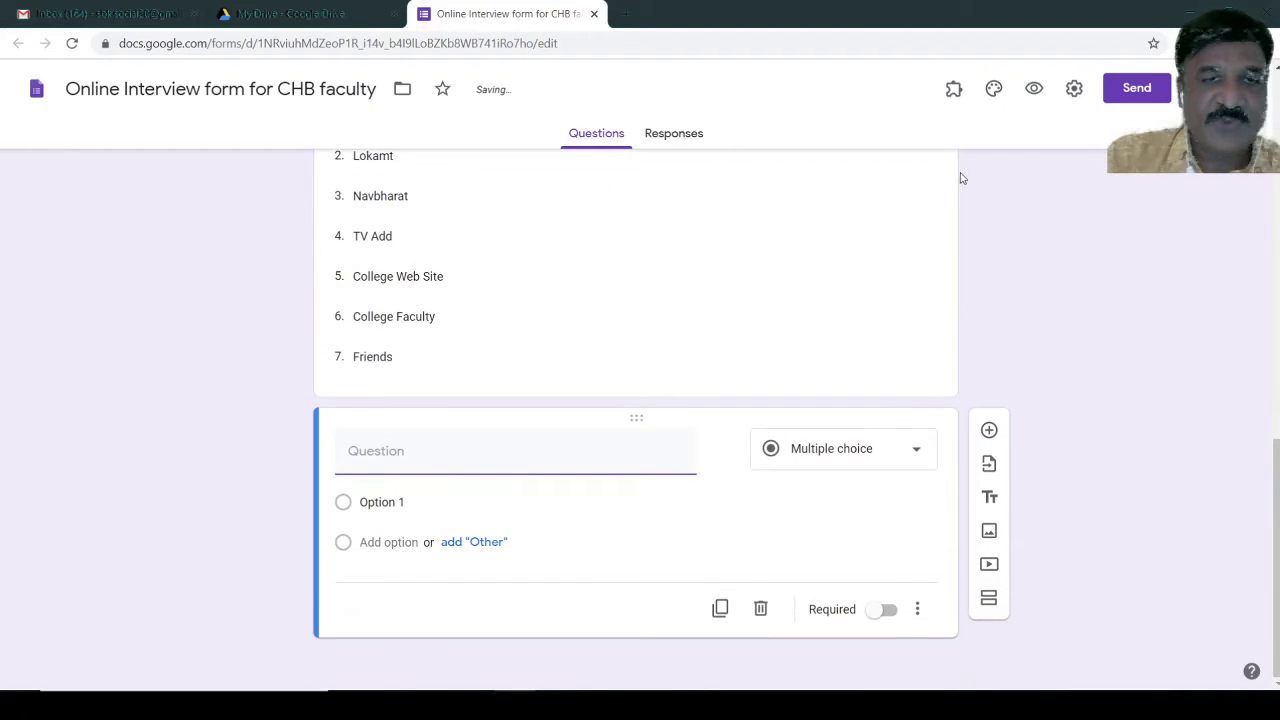
pyautogui.moveTo(515, 451)
pyautogui.write('R')
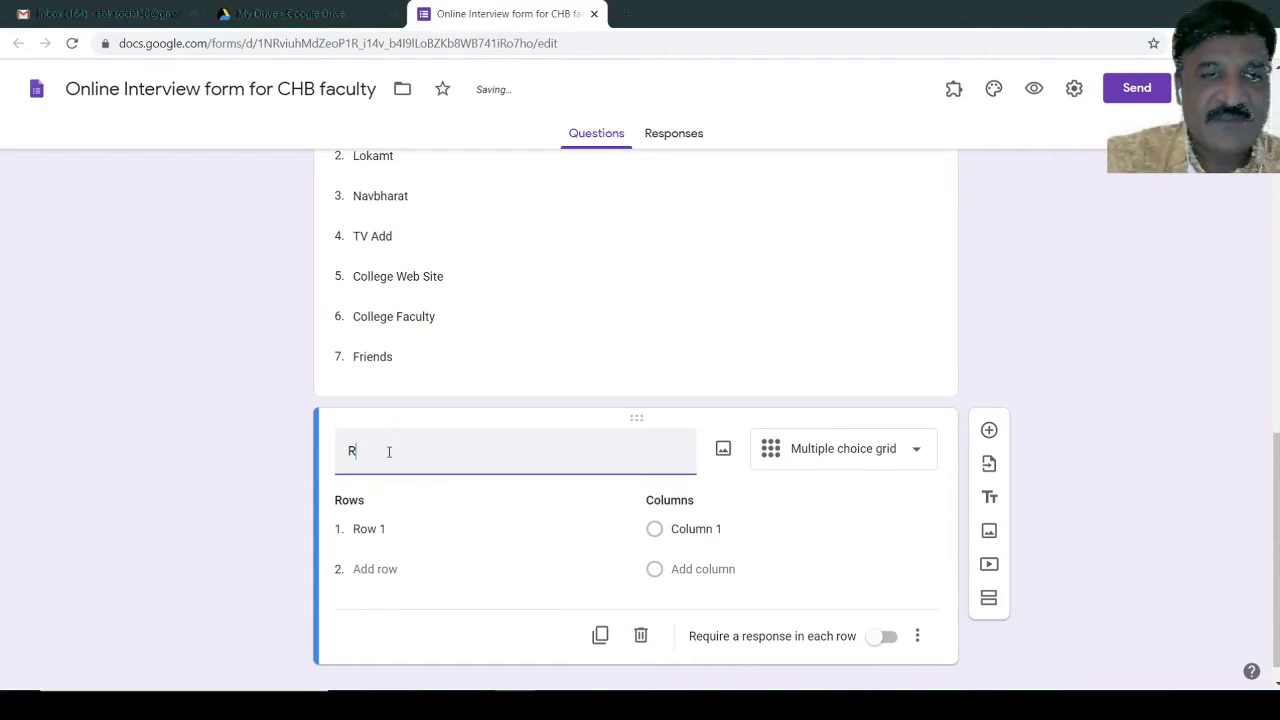
pyautogui.press('BackSpace')
pyautogui.write('Uplo')
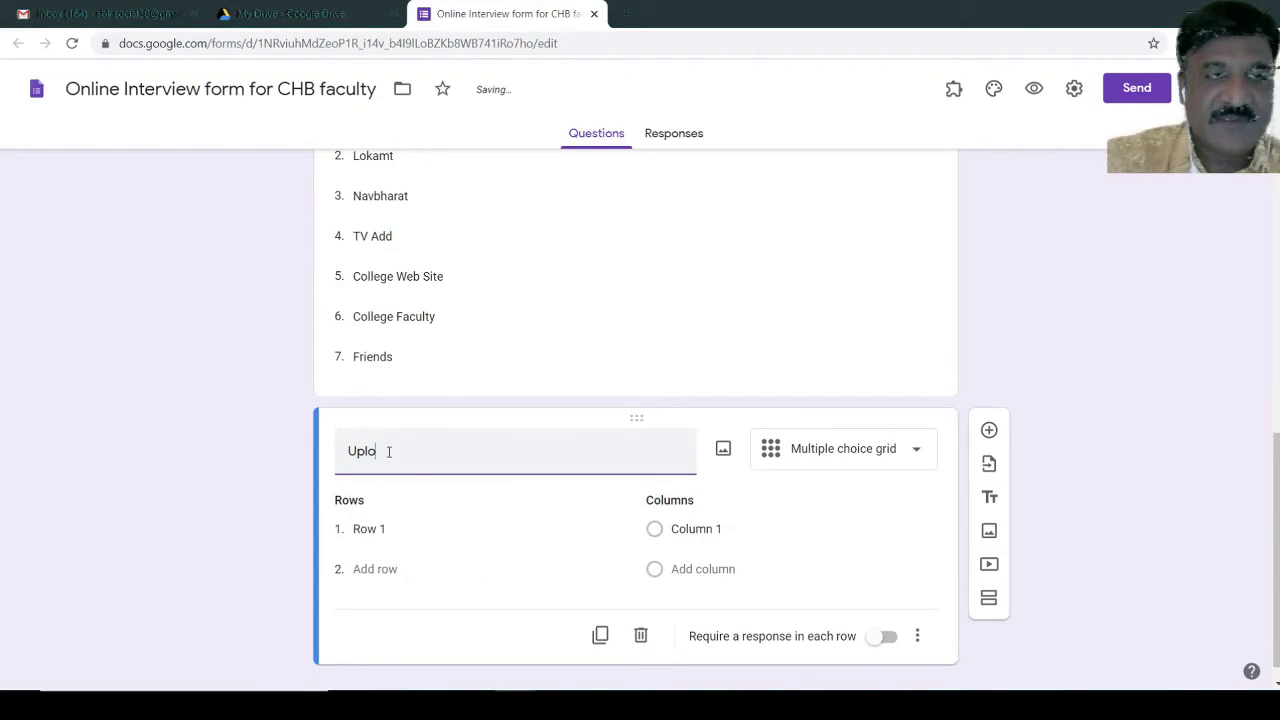
pyautogui.write('ad Res')
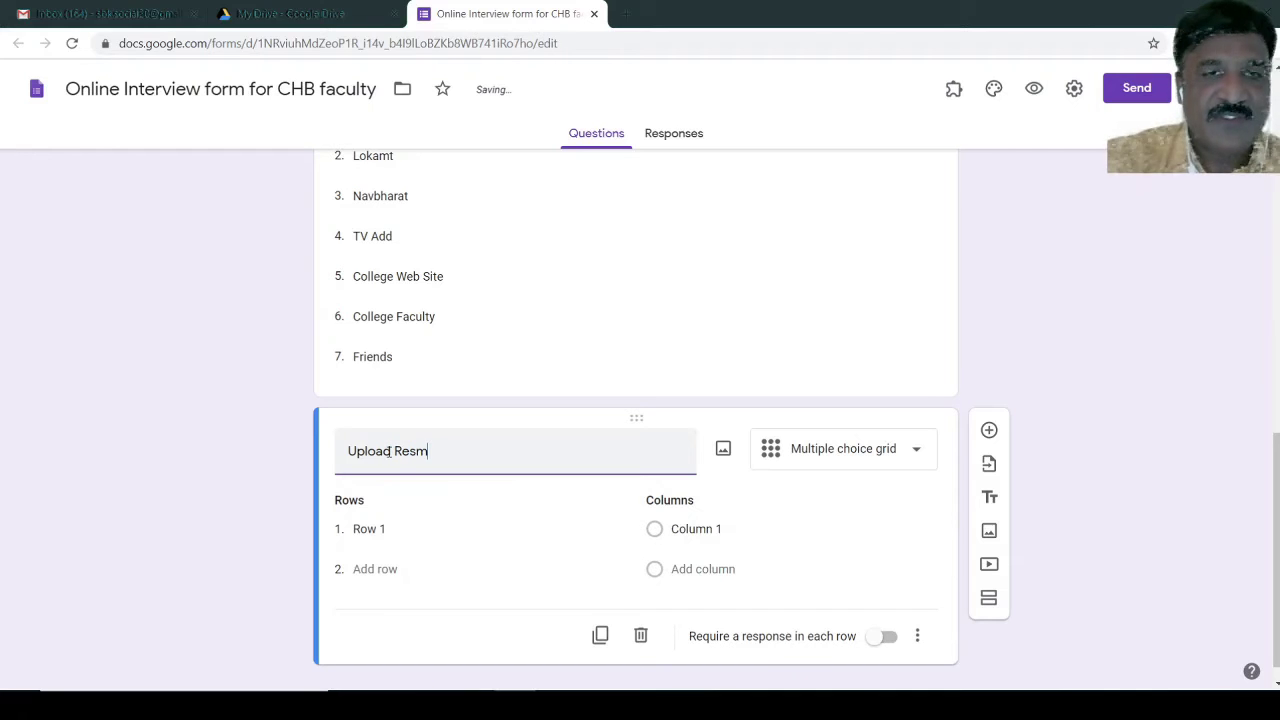
pyautogui.write('ume')
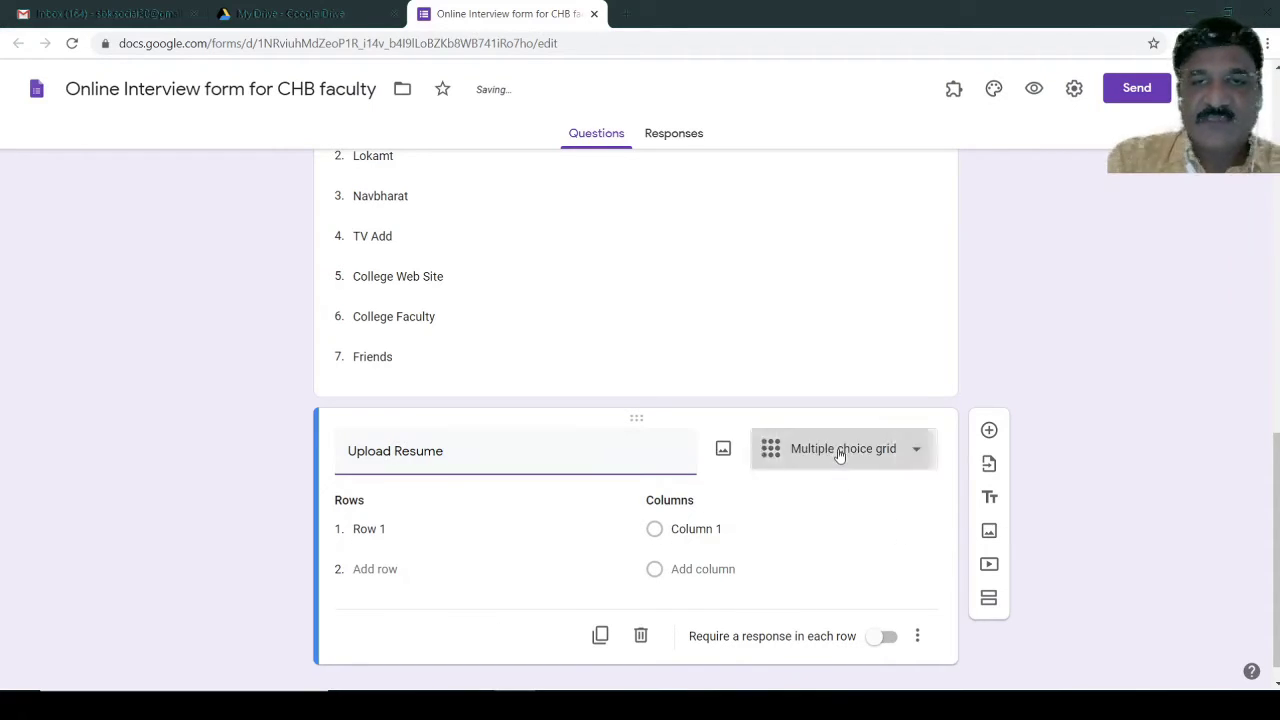
pyautogui.click(838, 456)
pyautogui.click(817, 360)
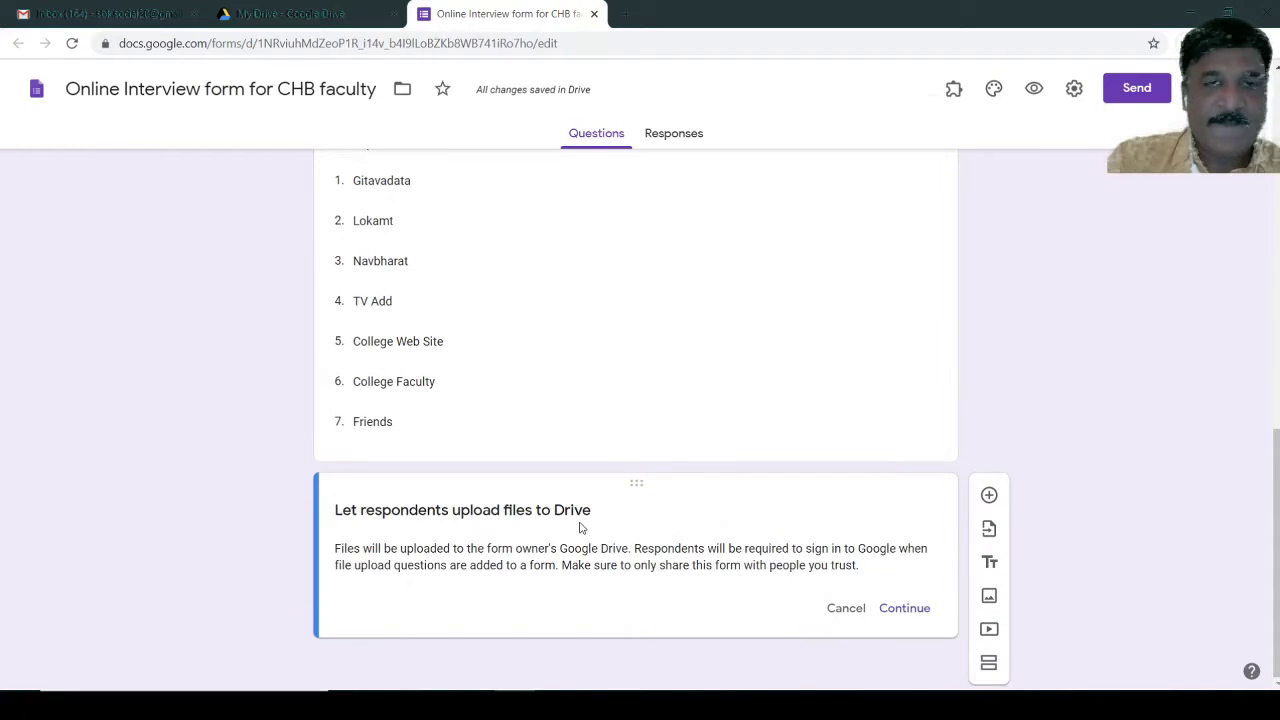
pyautogui.click(906, 610)
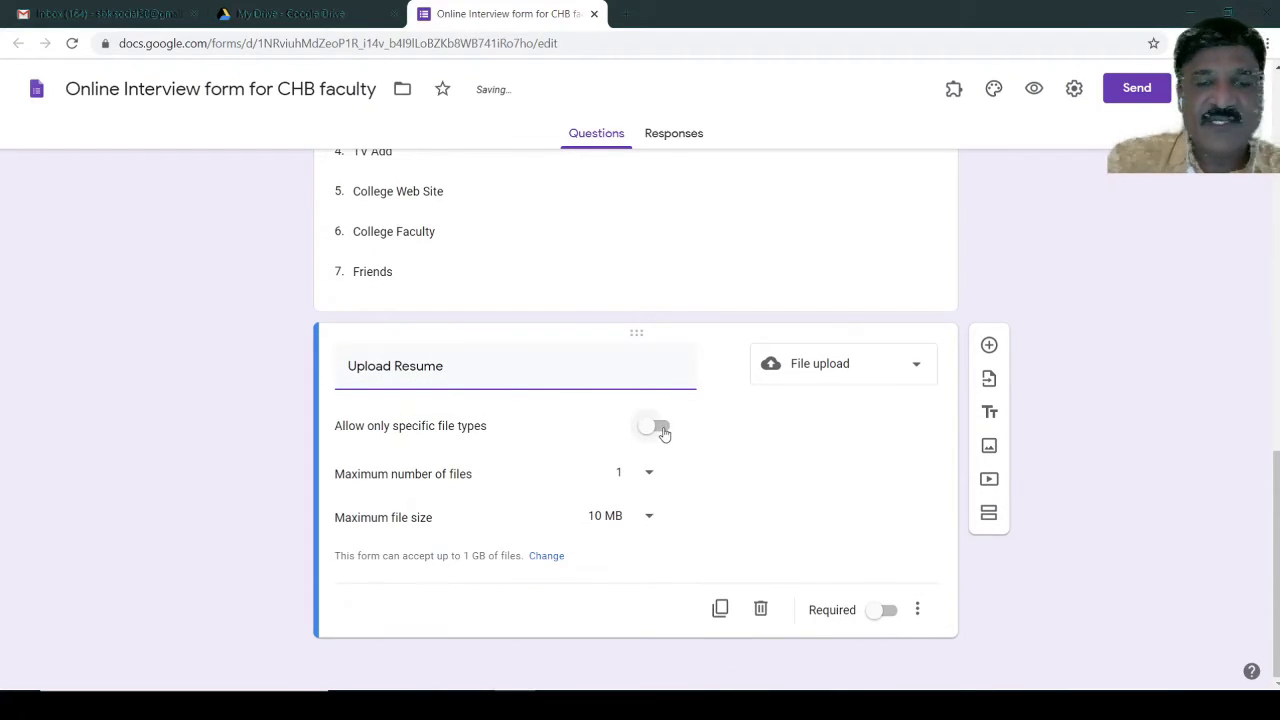
# Restrict Upload Resume to Document and PDF files and make it required
pyautogui.click(654, 428)
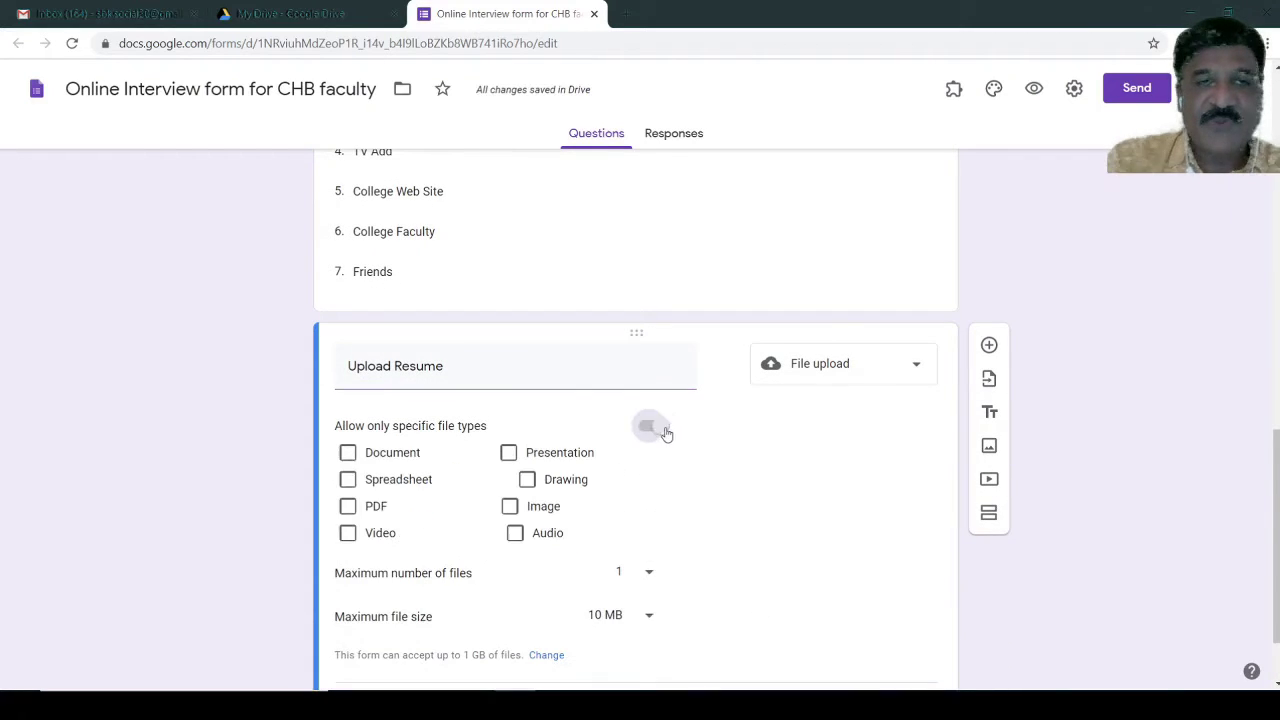
pyautogui.click(348, 453)
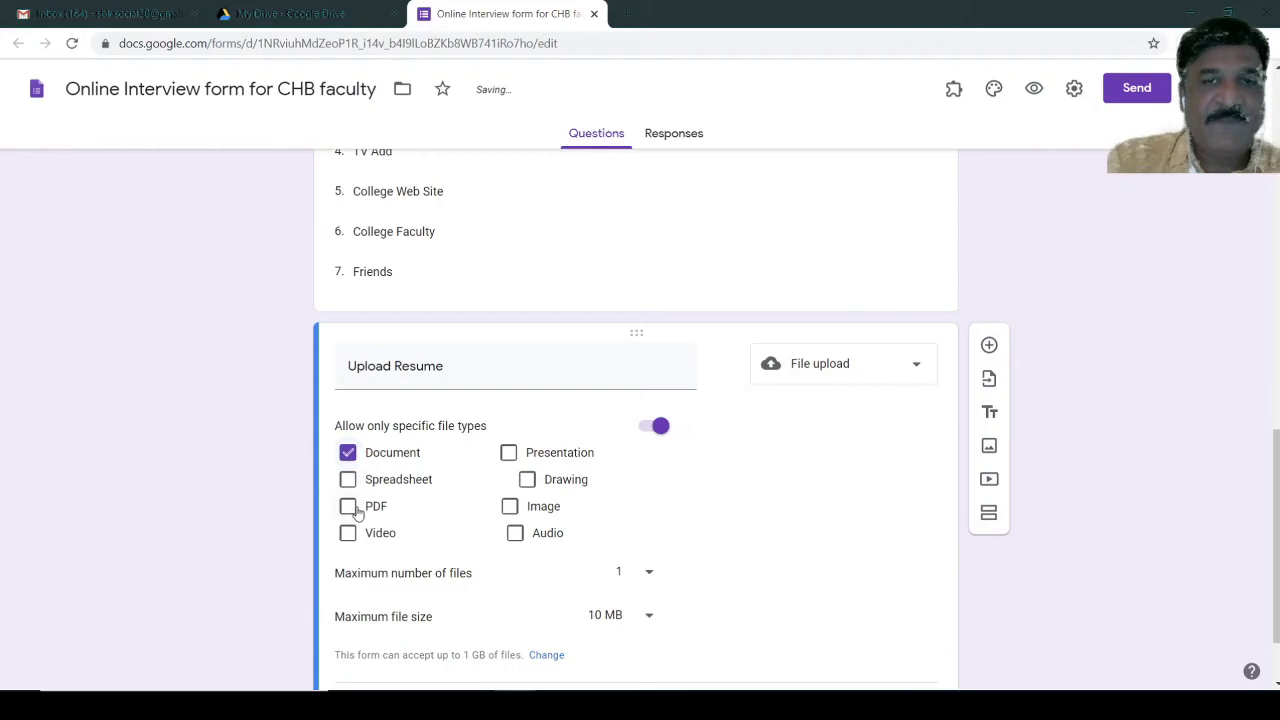
pyautogui.click(348, 506)
pyautogui.scroll(-1, 671, 542)
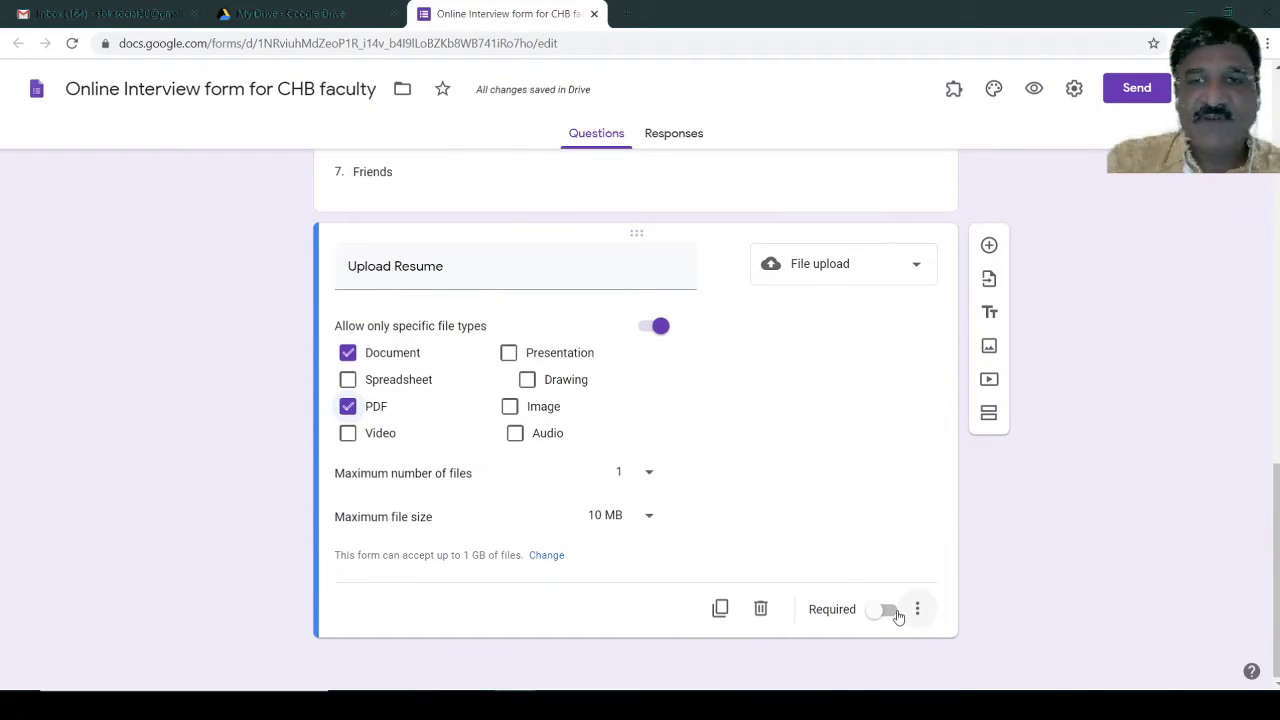
pyautogui.click(917, 609)
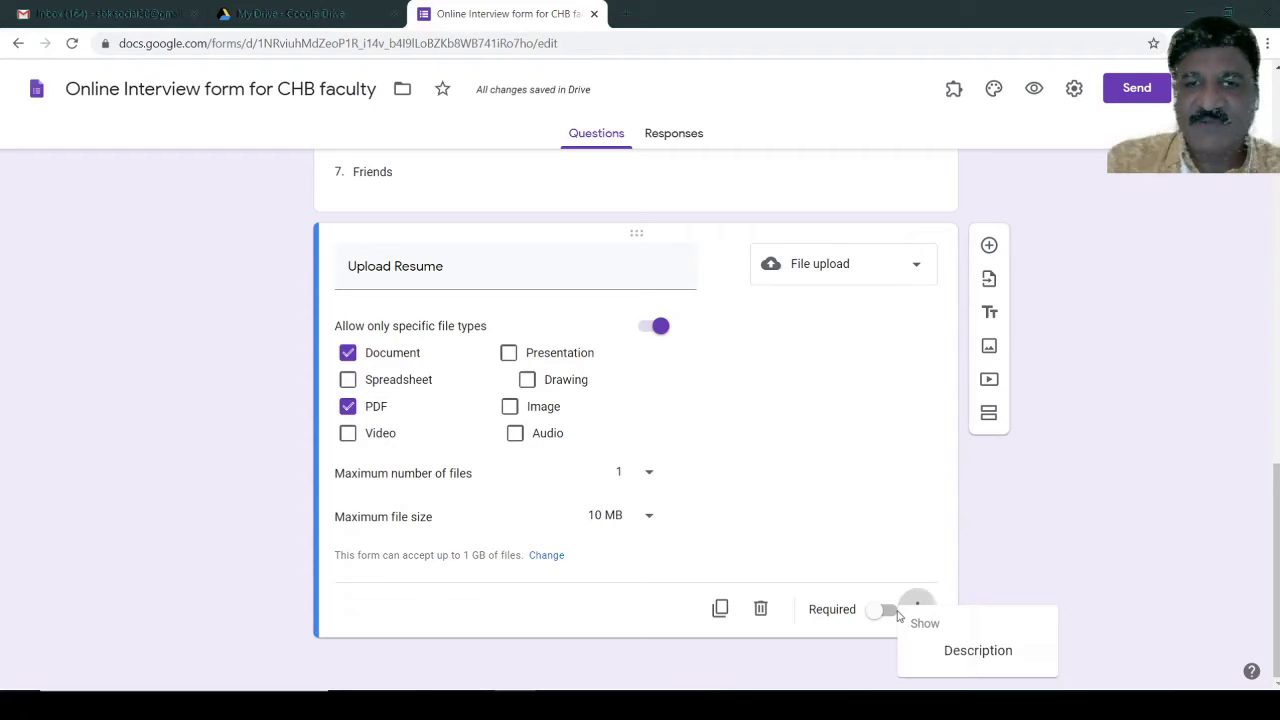
pyautogui.click(886, 610)
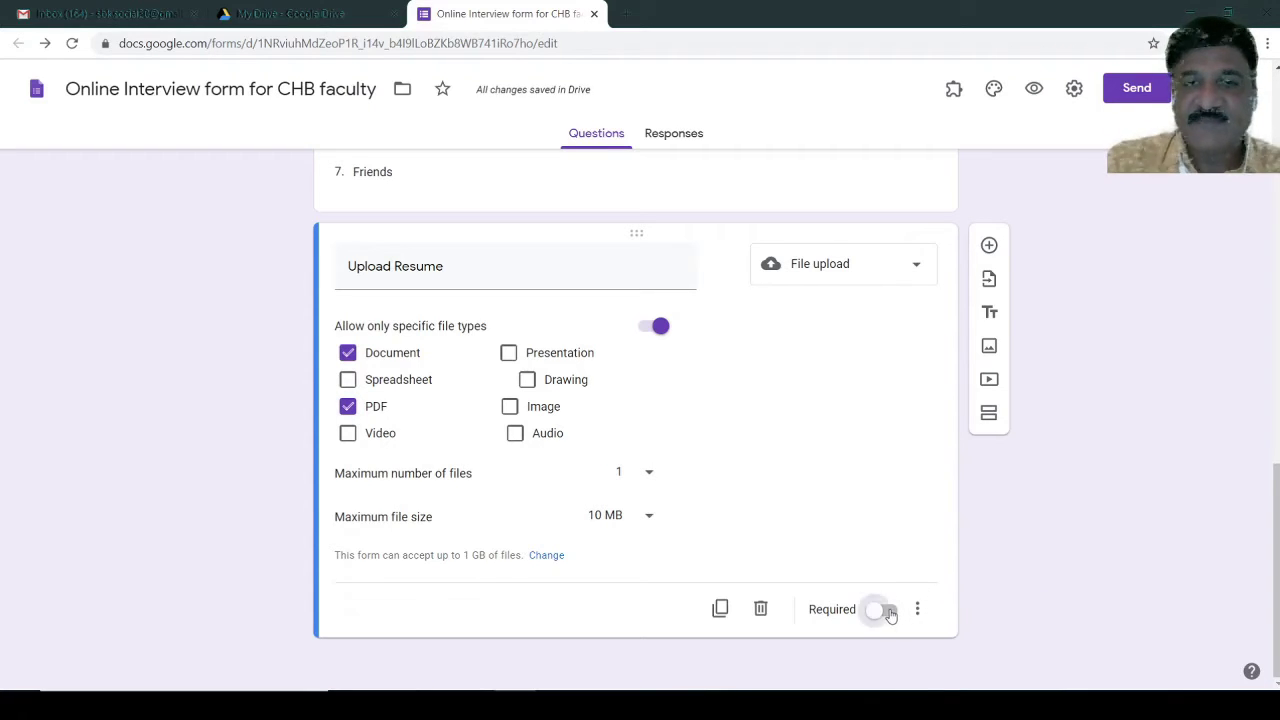
pyautogui.click(889, 610)
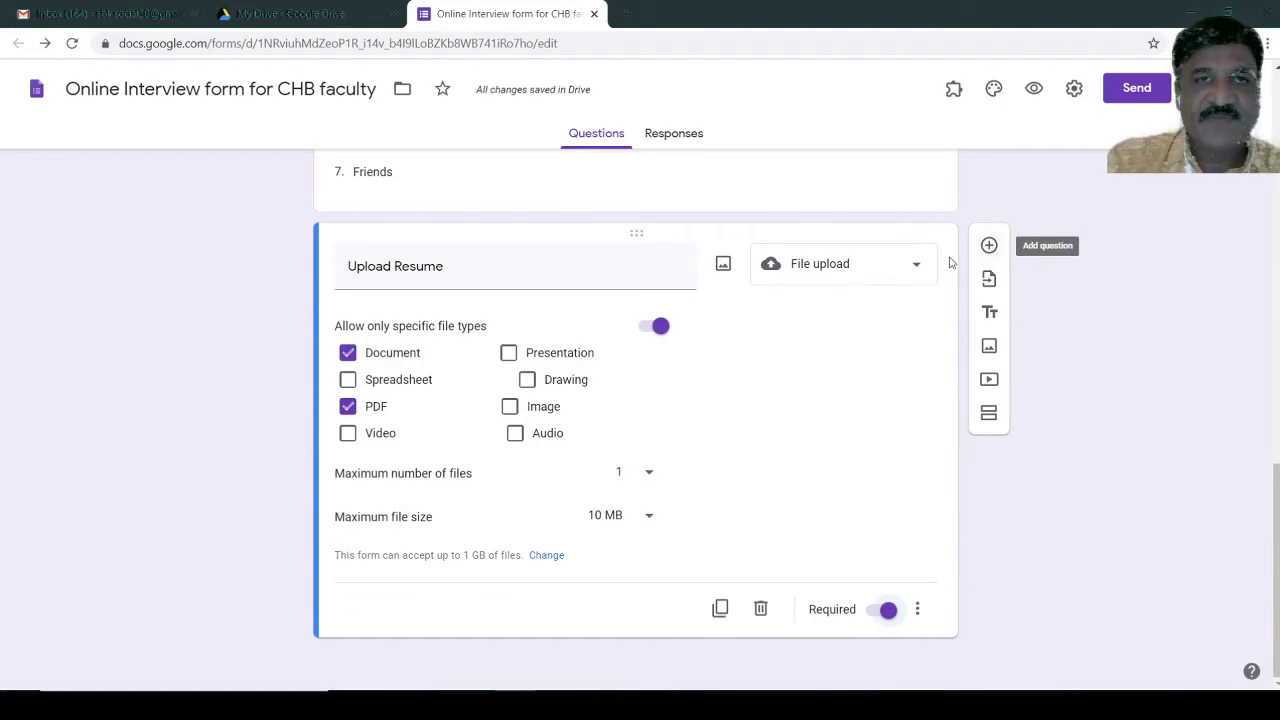
# Make the how-you-know, Qualification and subject questions required
pyautogui.scroll(2, 946, 300)
pyautogui.click(904, 342)
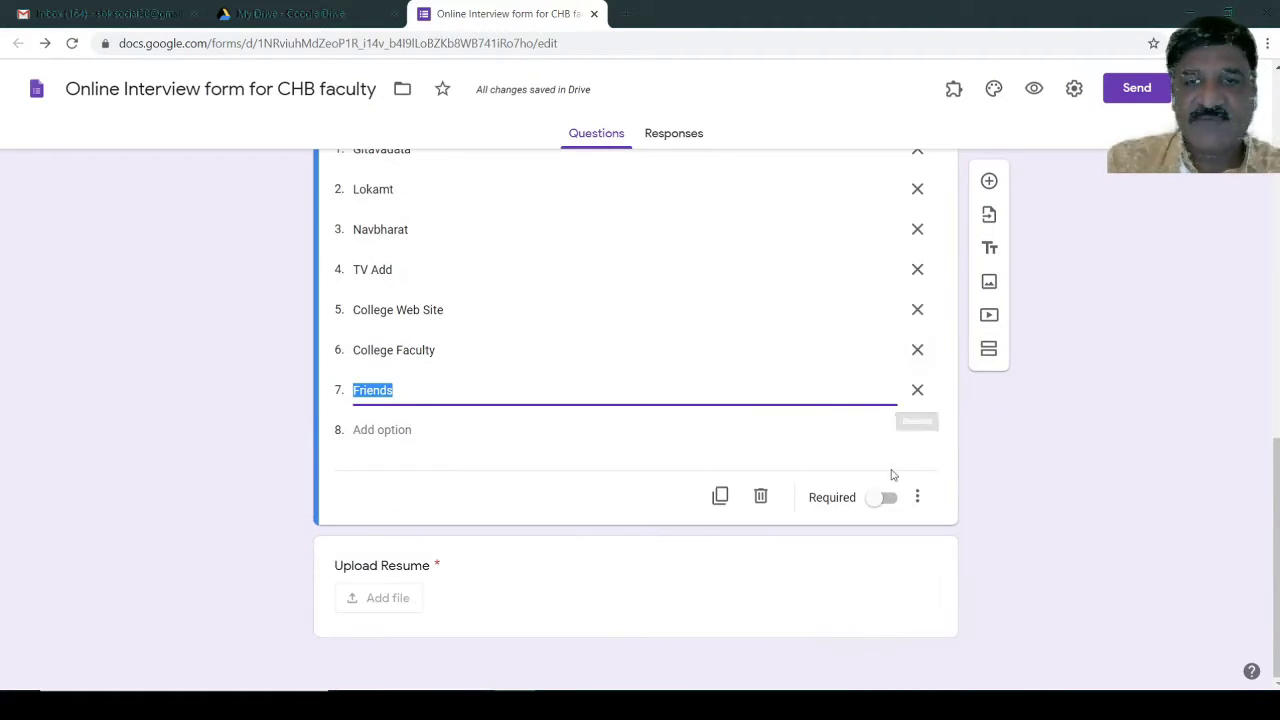
pyautogui.click(886, 497)
pyautogui.scroll(2, 827, 390)
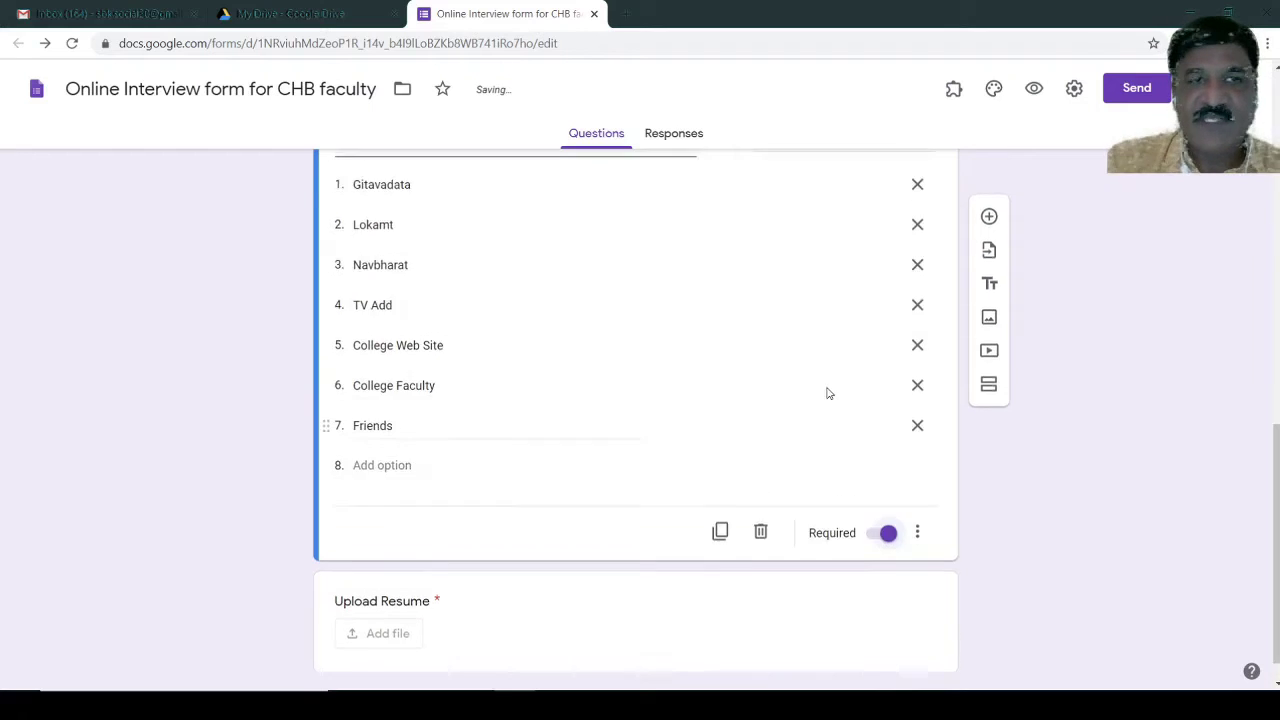
pyautogui.scroll(2, 828, 388)
pyautogui.click(820, 329)
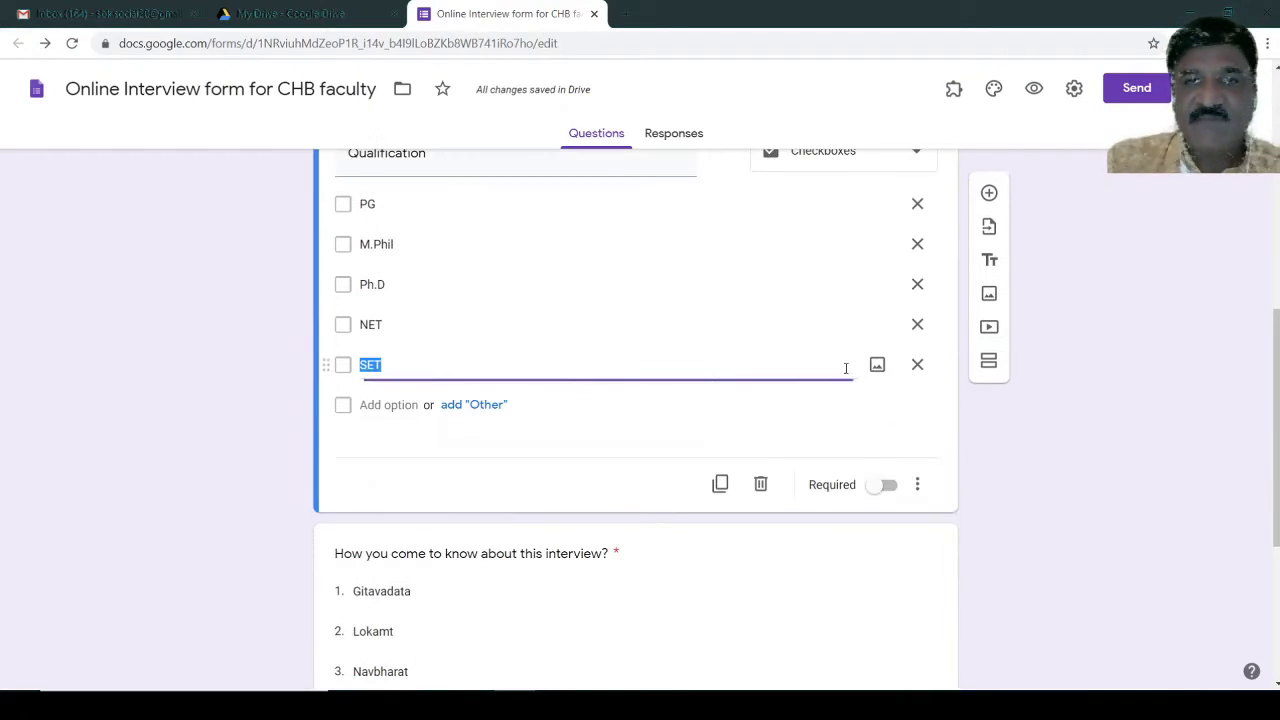
pyautogui.click(886, 486)
pyautogui.scroll(4, 870, 460)
pyautogui.click(849, 429)
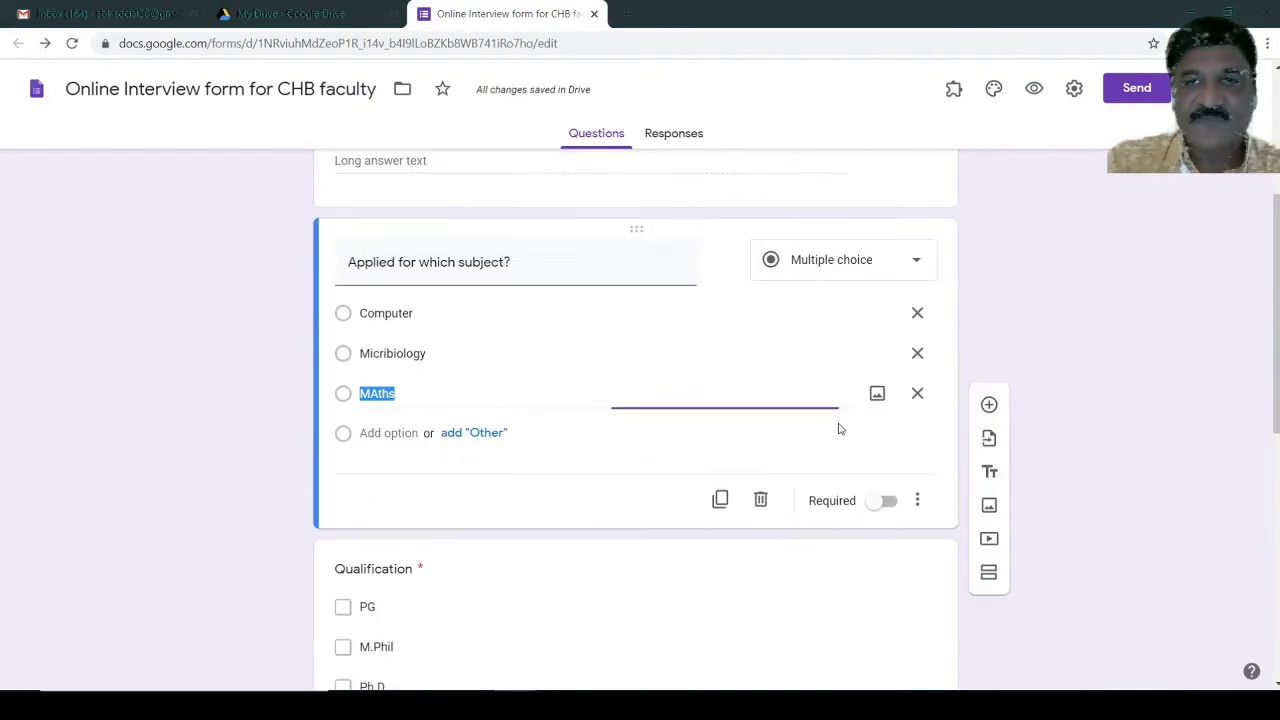
pyautogui.click(888, 500)
pyautogui.scroll(-10, 318, 623)
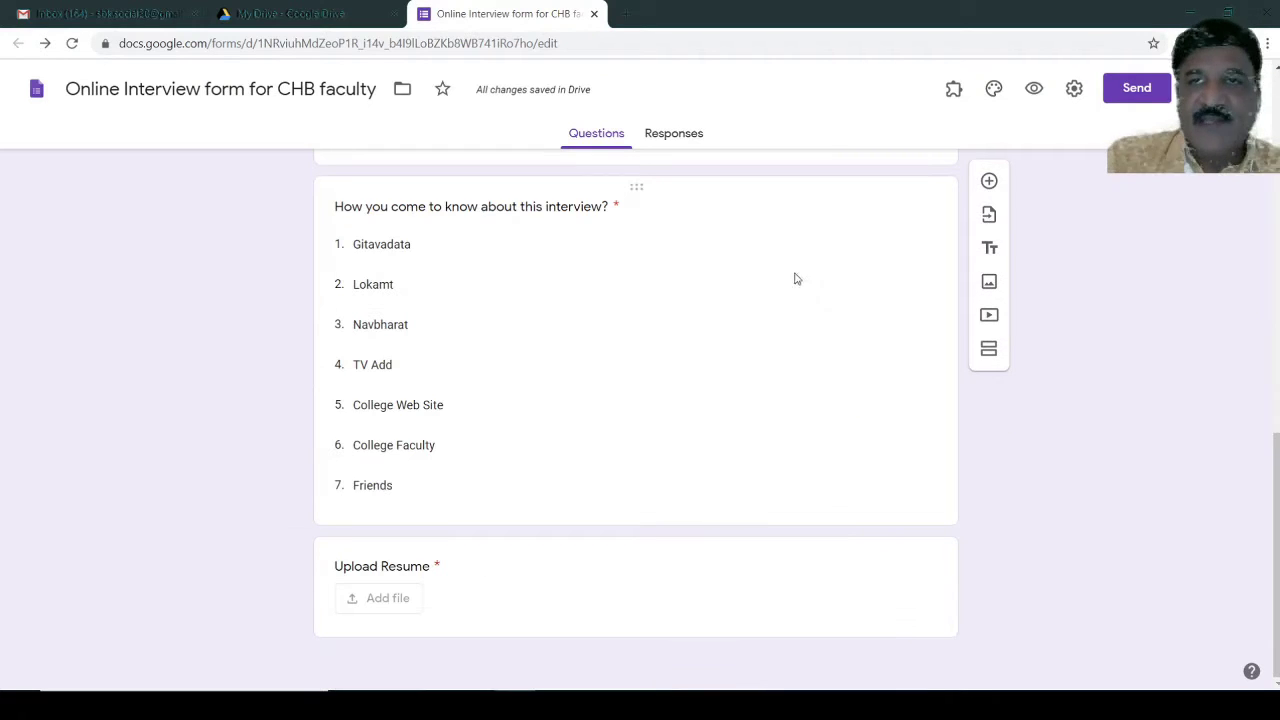
# Add required 1–5 scale 'How much confident do you in teaching professional?', labelled Average–Outstanding
pyautogui.click(468, 600)
pyautogui.click(988, 247)
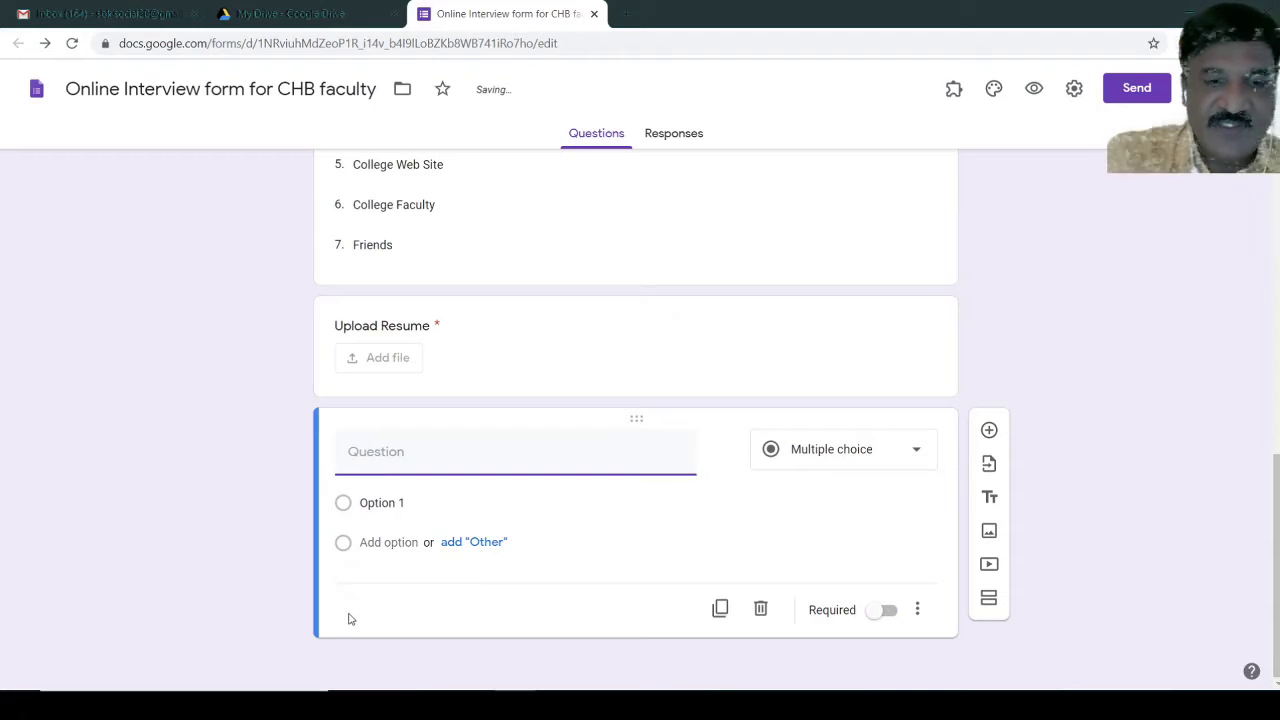
pyautogui.write('How much confident do you in teaching professional?')
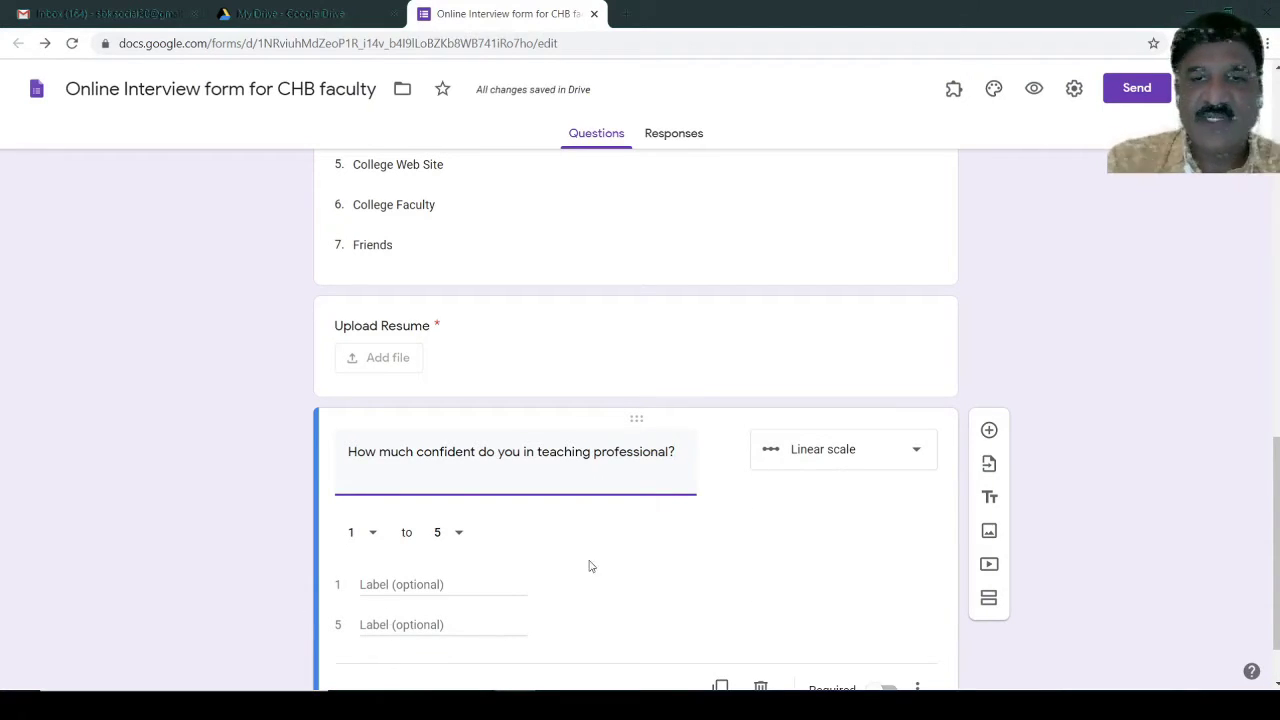
pyautogui.scroll(-1, 388, 612)
pyautogui.click(392, 507)
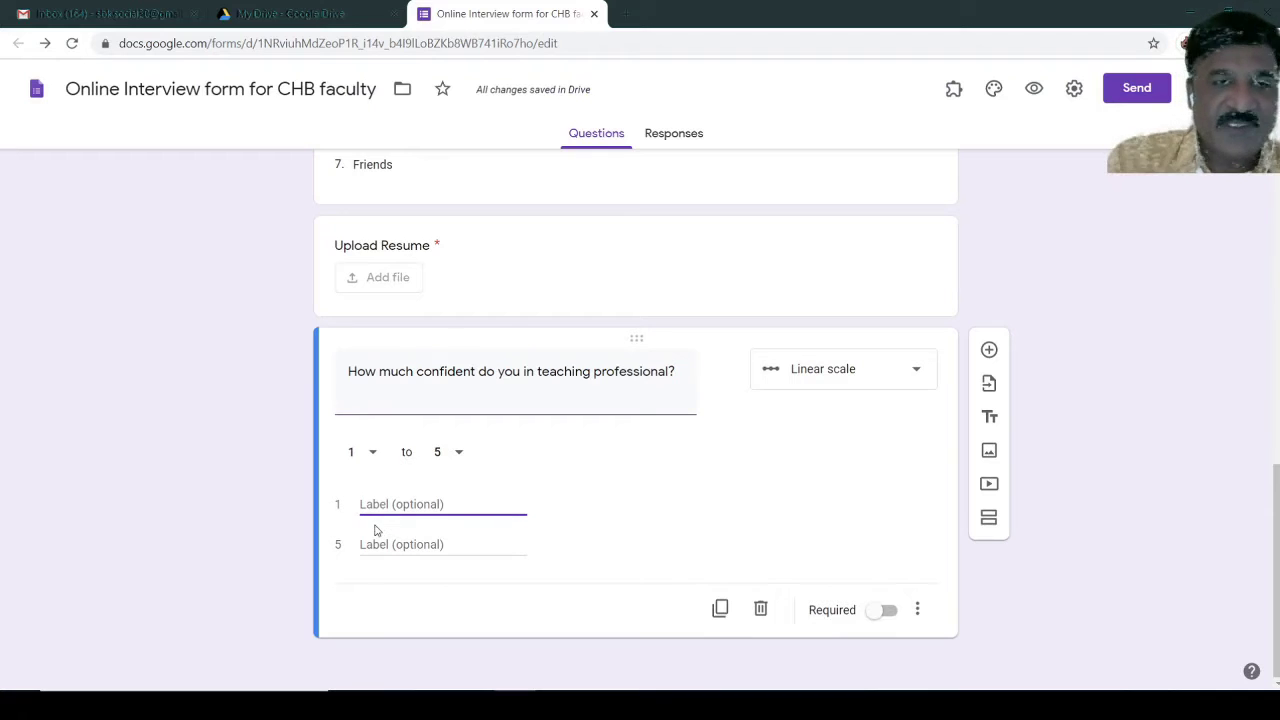
pyautogui.write('A')
pyautogui.press('BackSpace')
pyautogui.press('BackSpace')
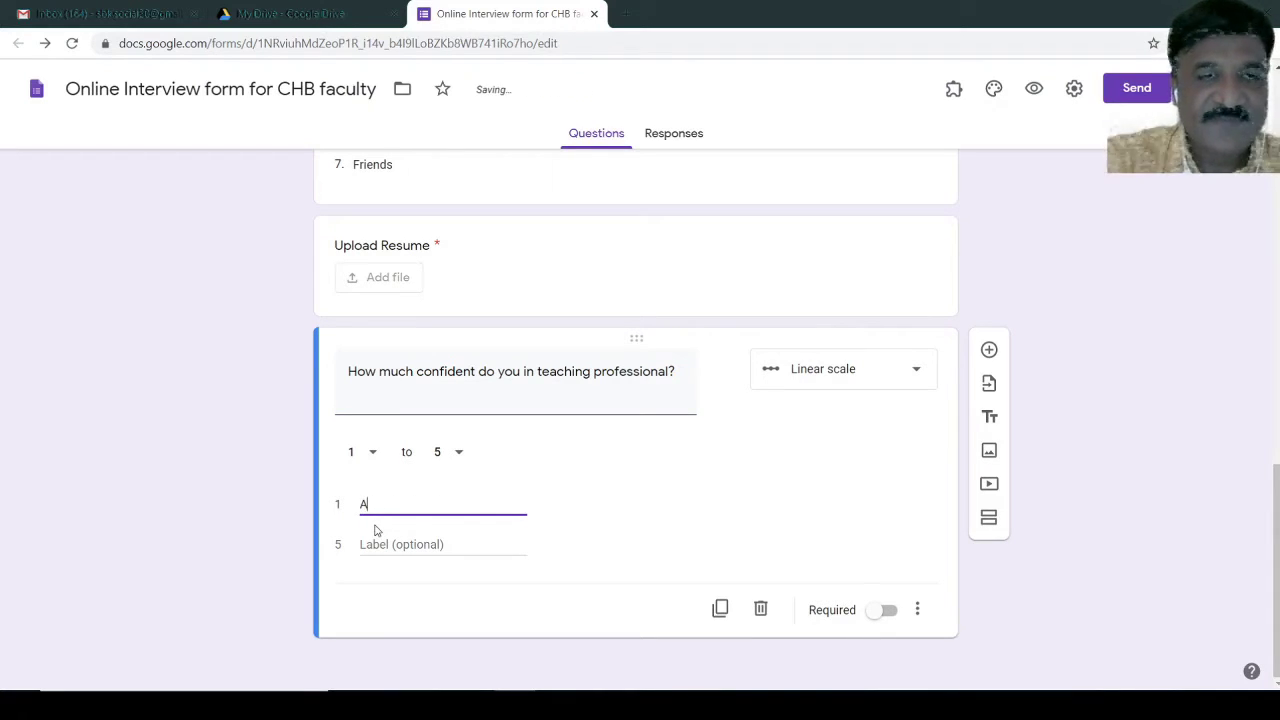
pyautogui.write('ge')
pyautogui.press('Tab')
pyautogui.write('Outstand')
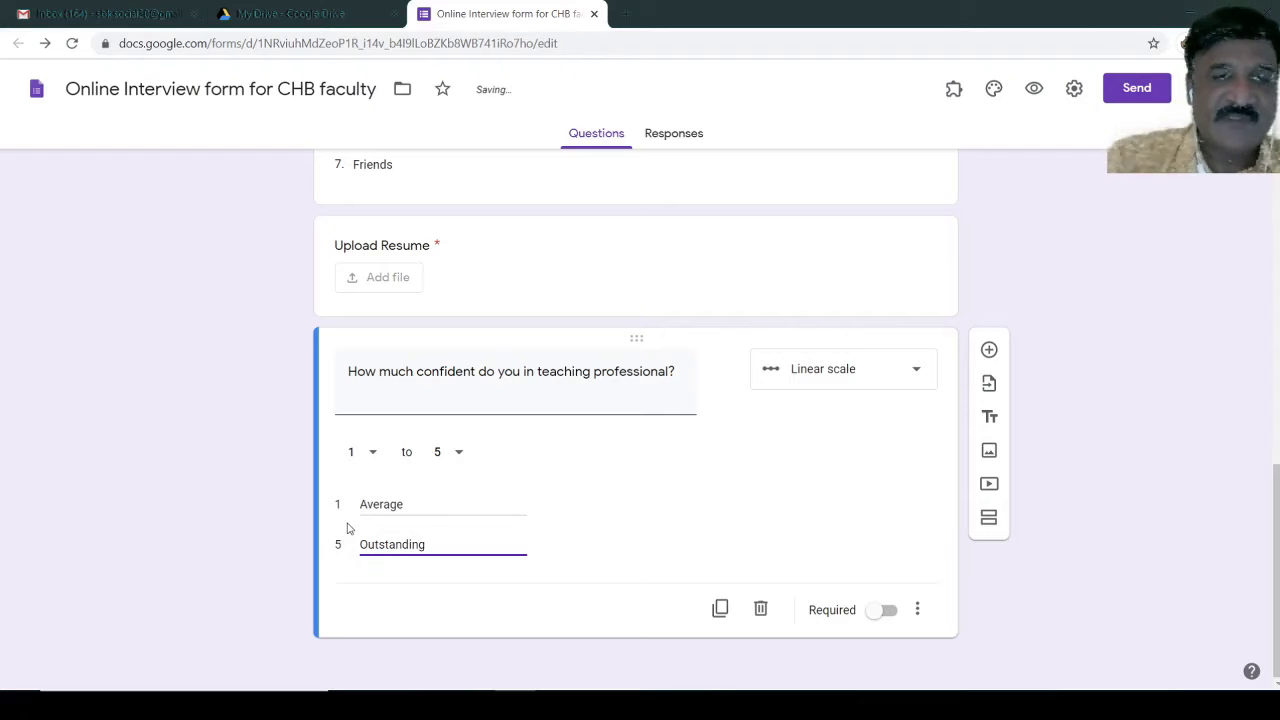
pyautogui.click(886, 610)
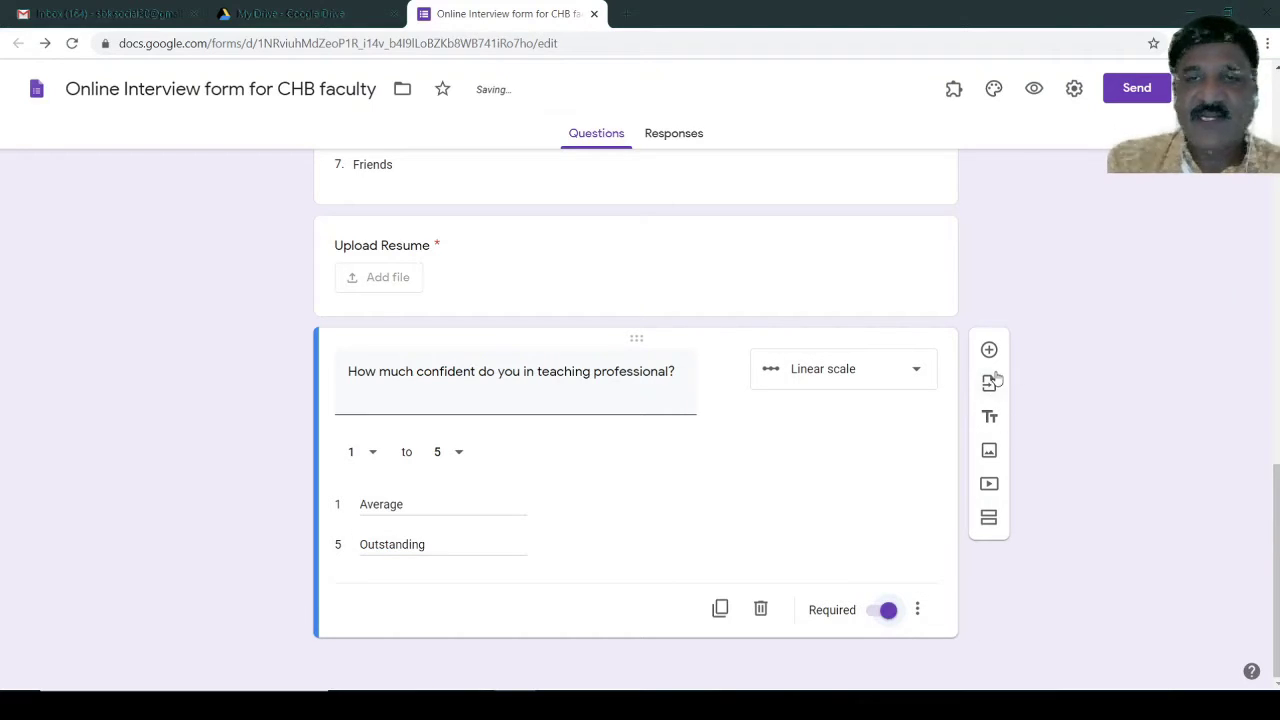
pyautogui.click(920, 372)
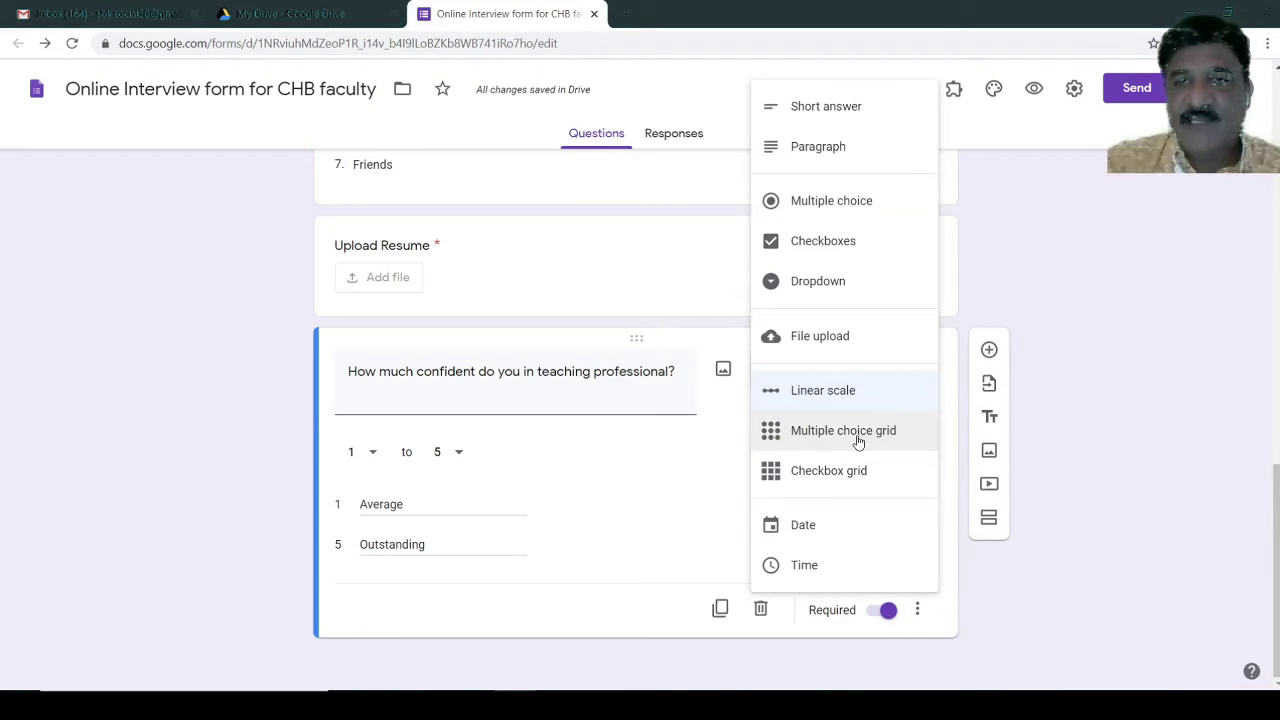
# Add a multiple choice grid question 'Mention the quality that you posses'
pyautogui.click(987, 352)
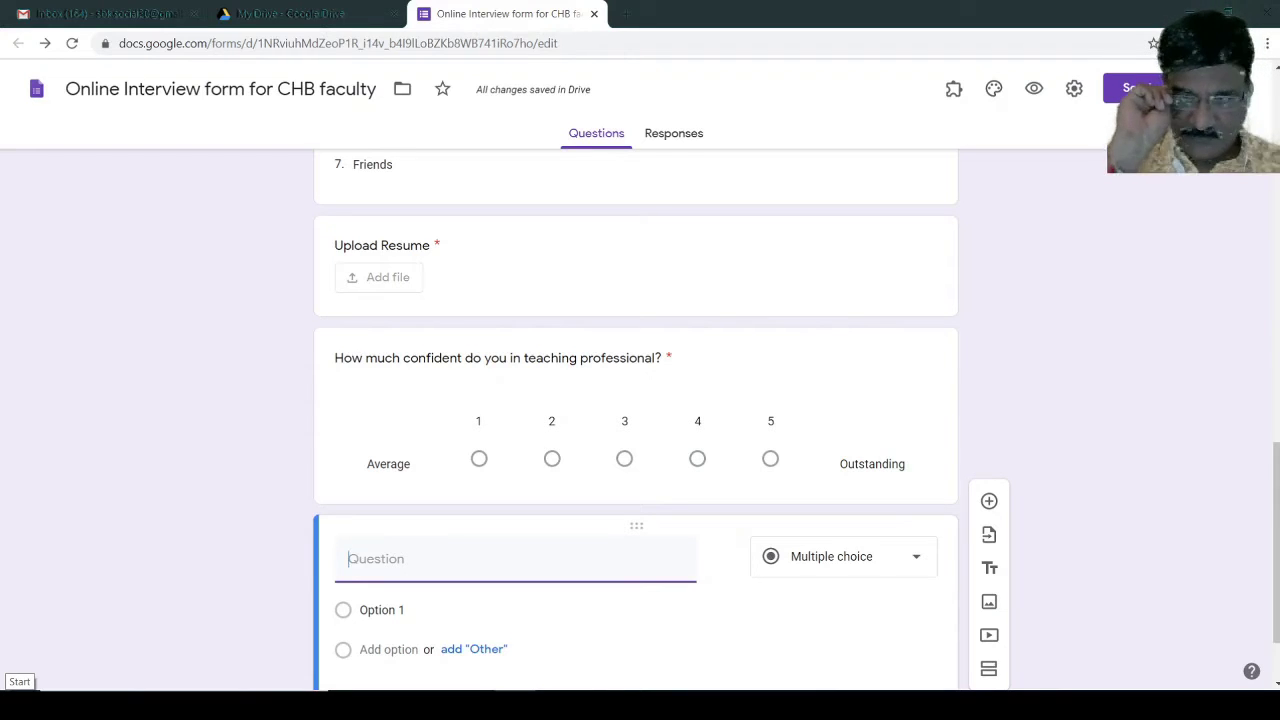
pyautogui.write('Mention the ')
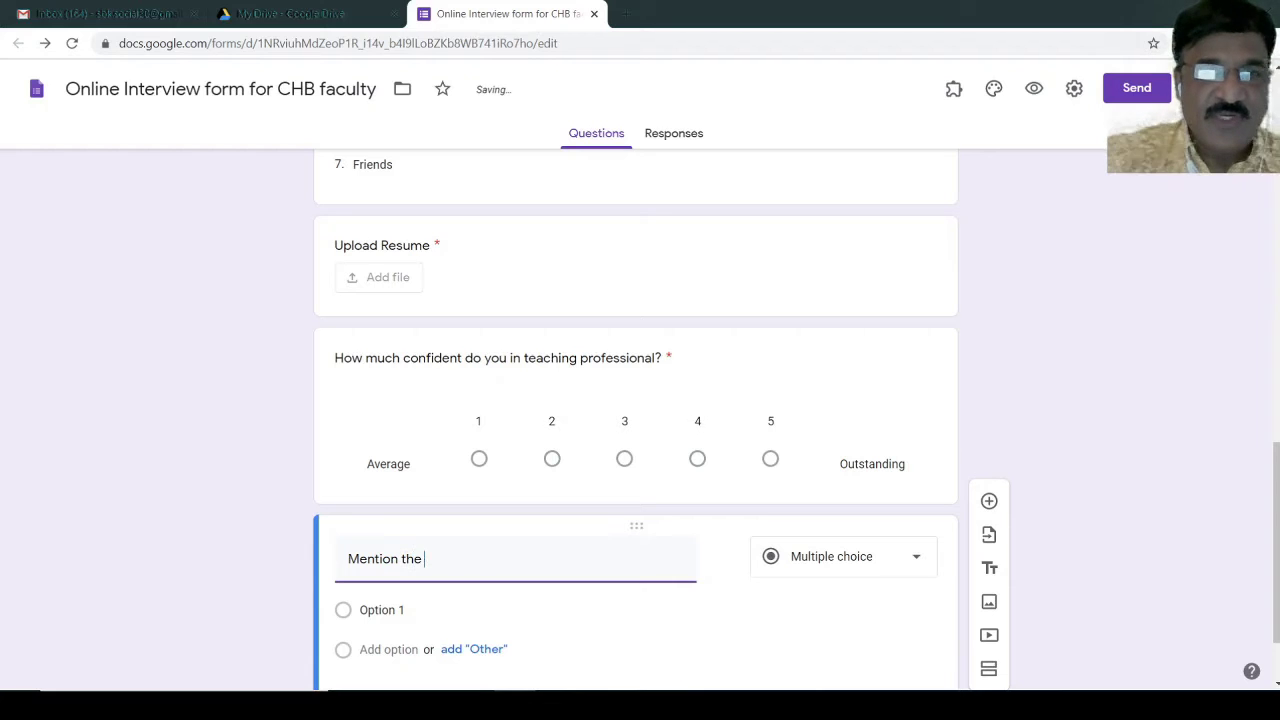
pyautogui.write('quality that you posses')
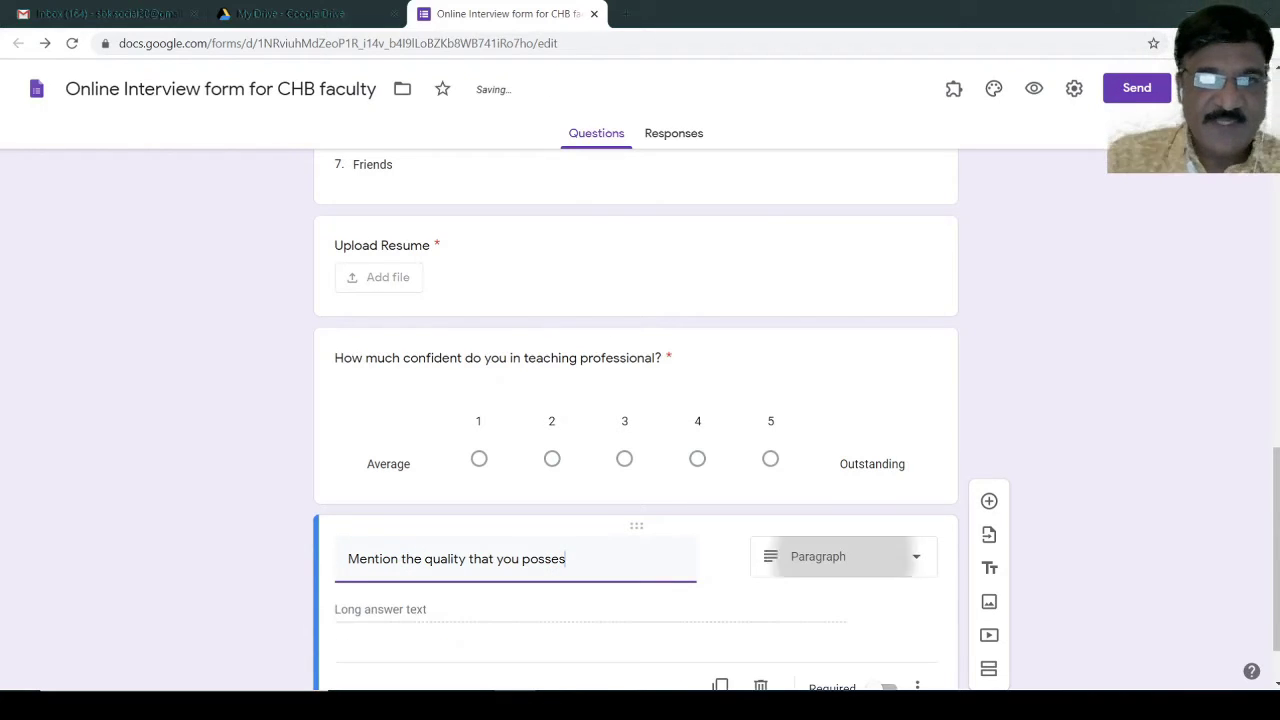
pyautogui.scroll(-2, 570, 597)
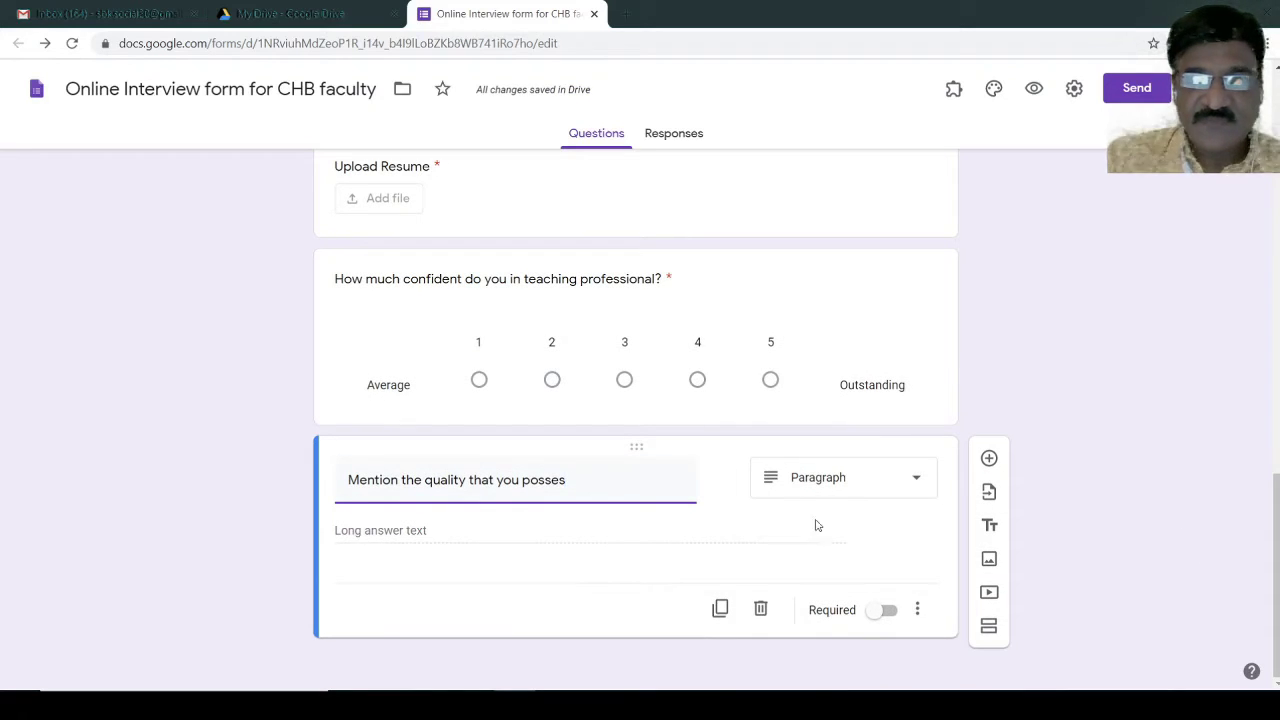
pyautogui.click(826, 486)
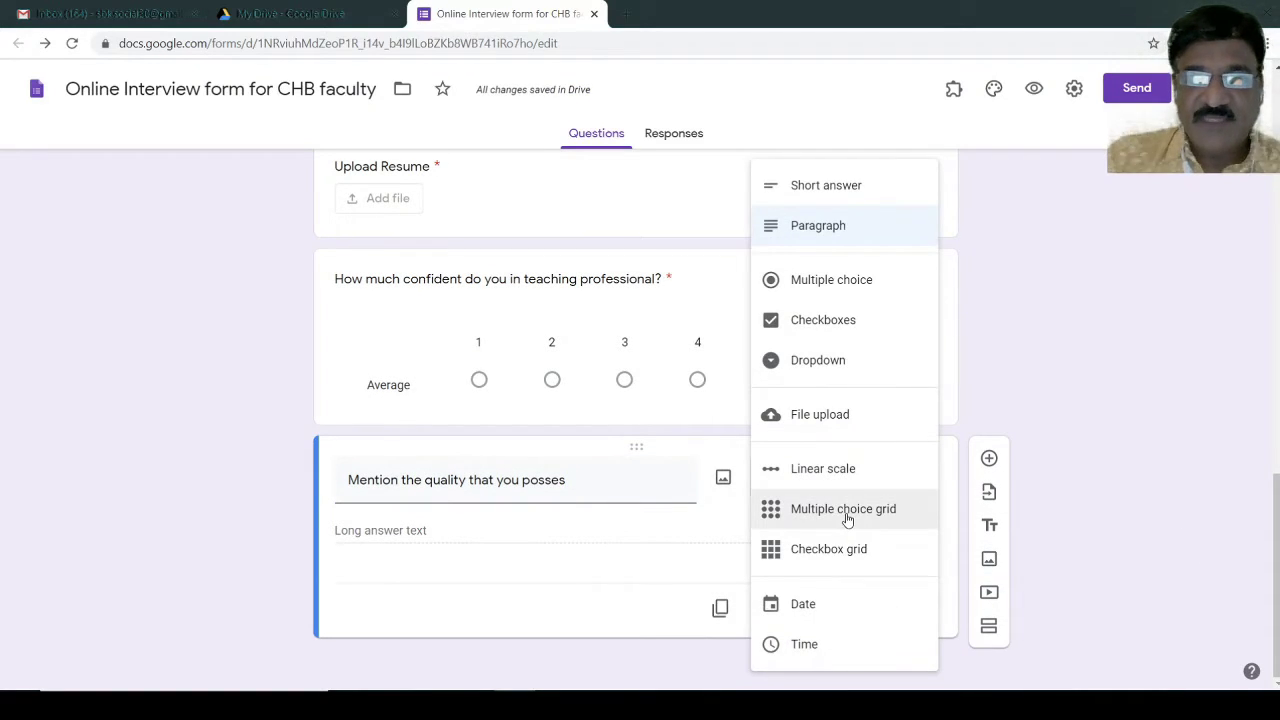
pyautogui.click(845, 512)
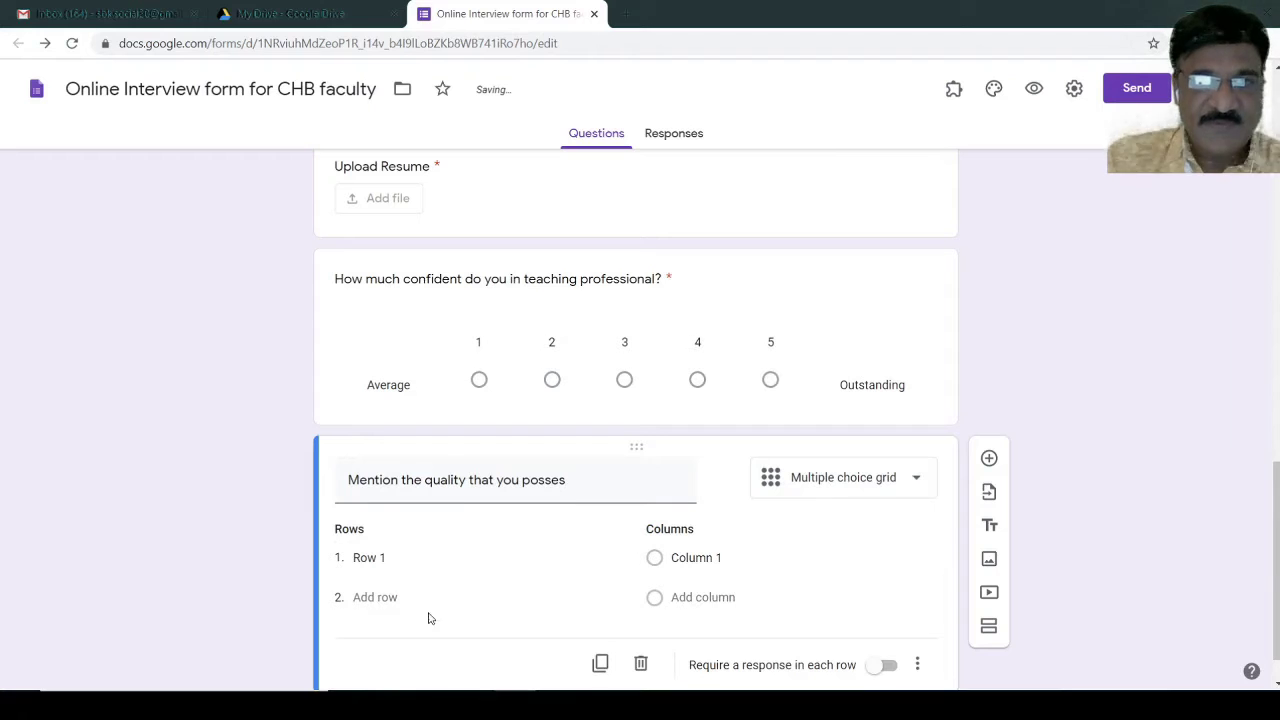
# Name the grid rows Fluent in English, Communication and Stage
pyautogui.click(383, 555)
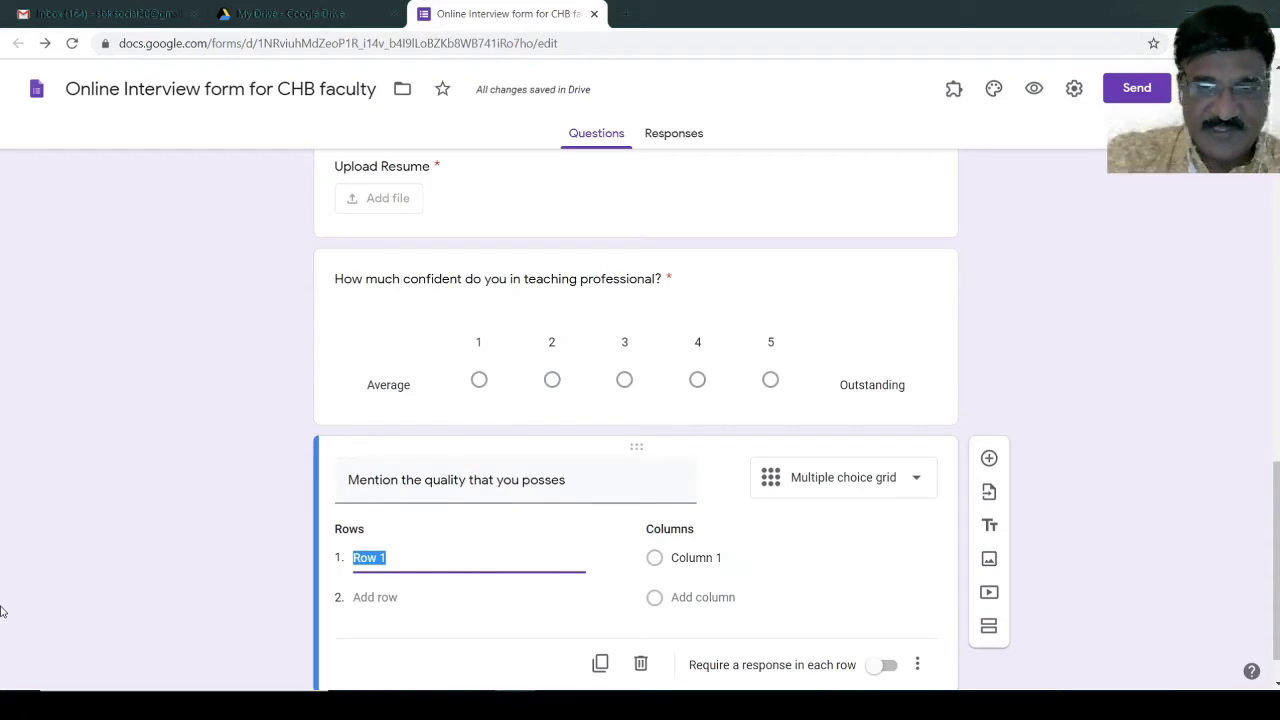
pyautogui.write('Fluent in Egnl')
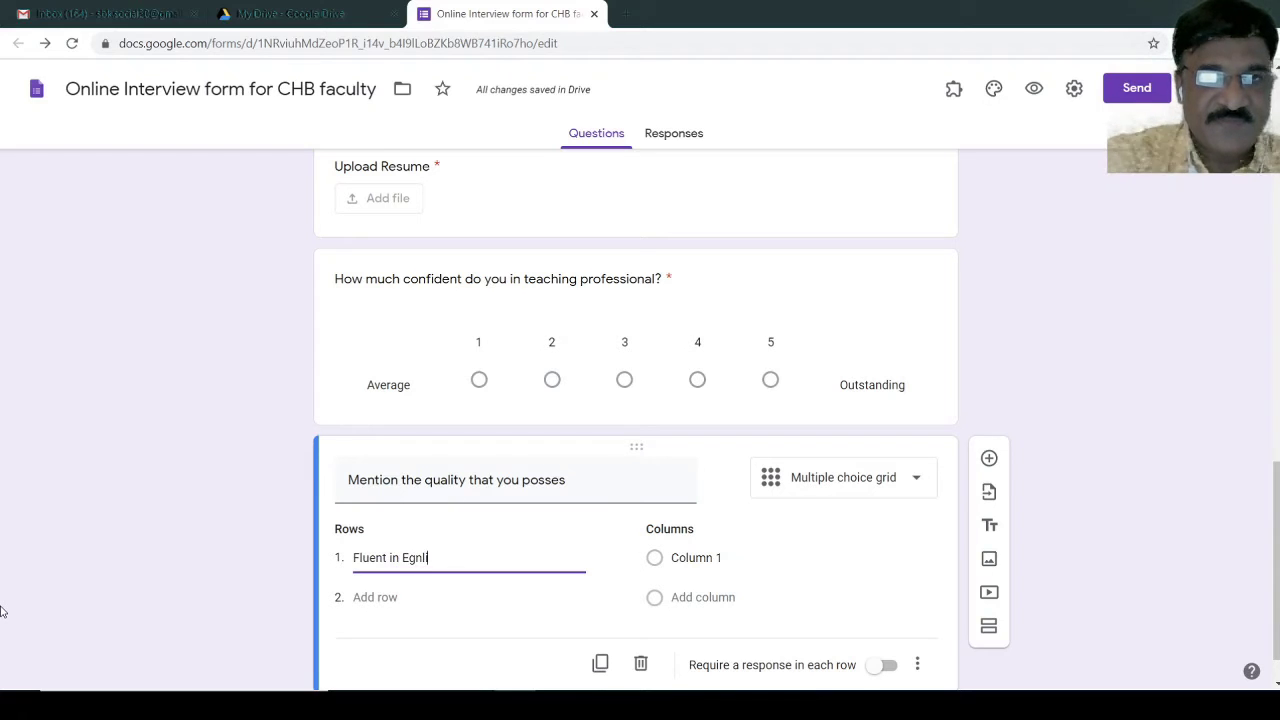
pyautogui.write('ish')
pyautogui.press('Return')
pyautogui.write('Communication')
pyautogui.press('Return')
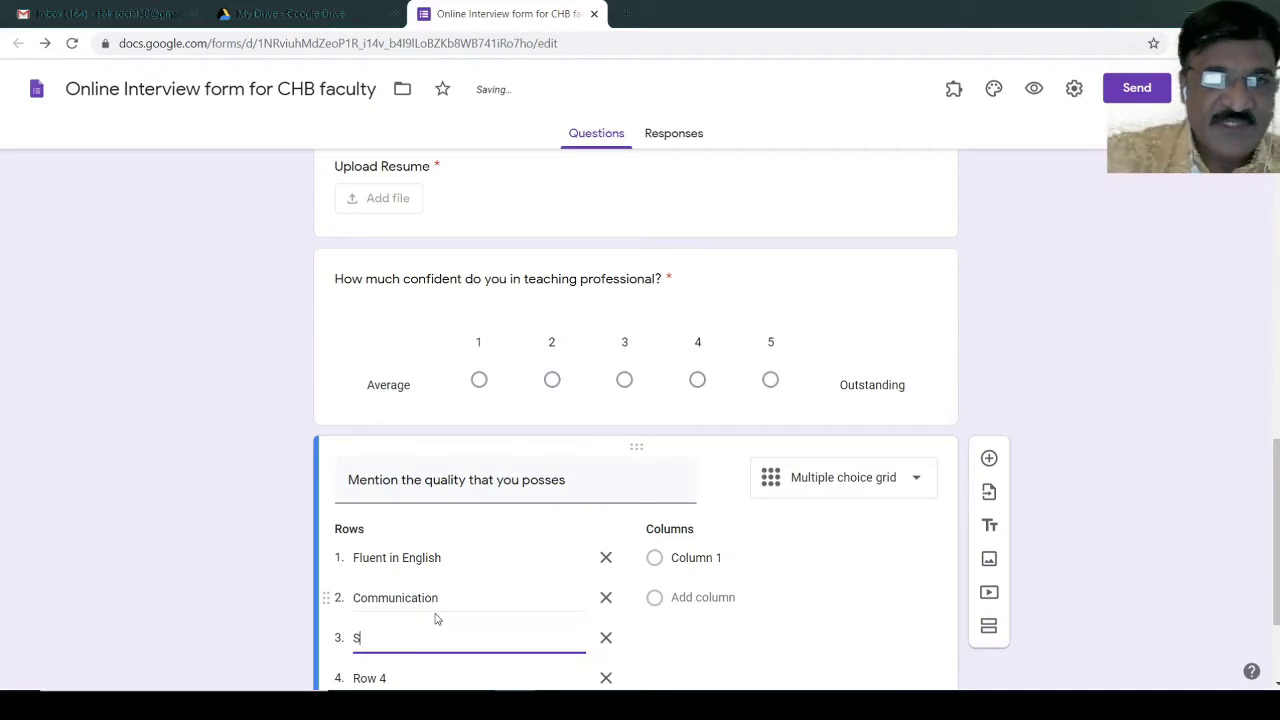
pyautogui.write('Stage')
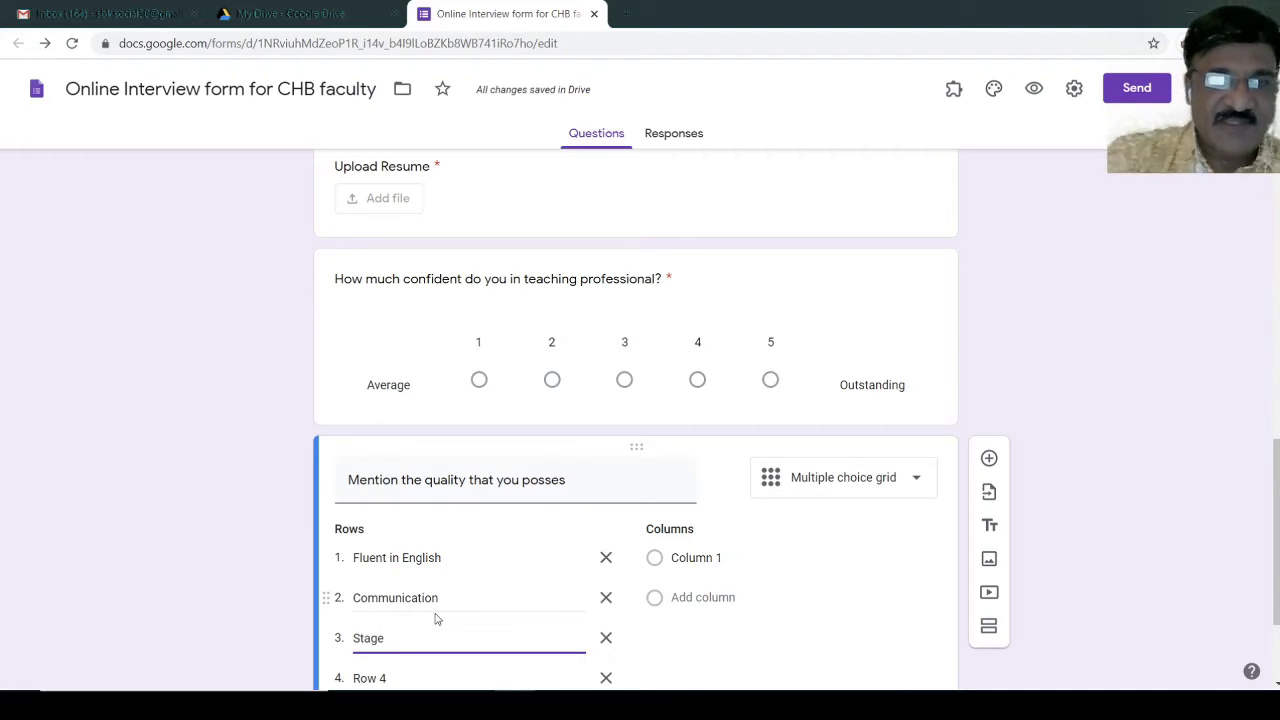
# Name the grid columns Excellent, Very Good, Good and Average
pyautogui.scroll(-3, 431, 637)
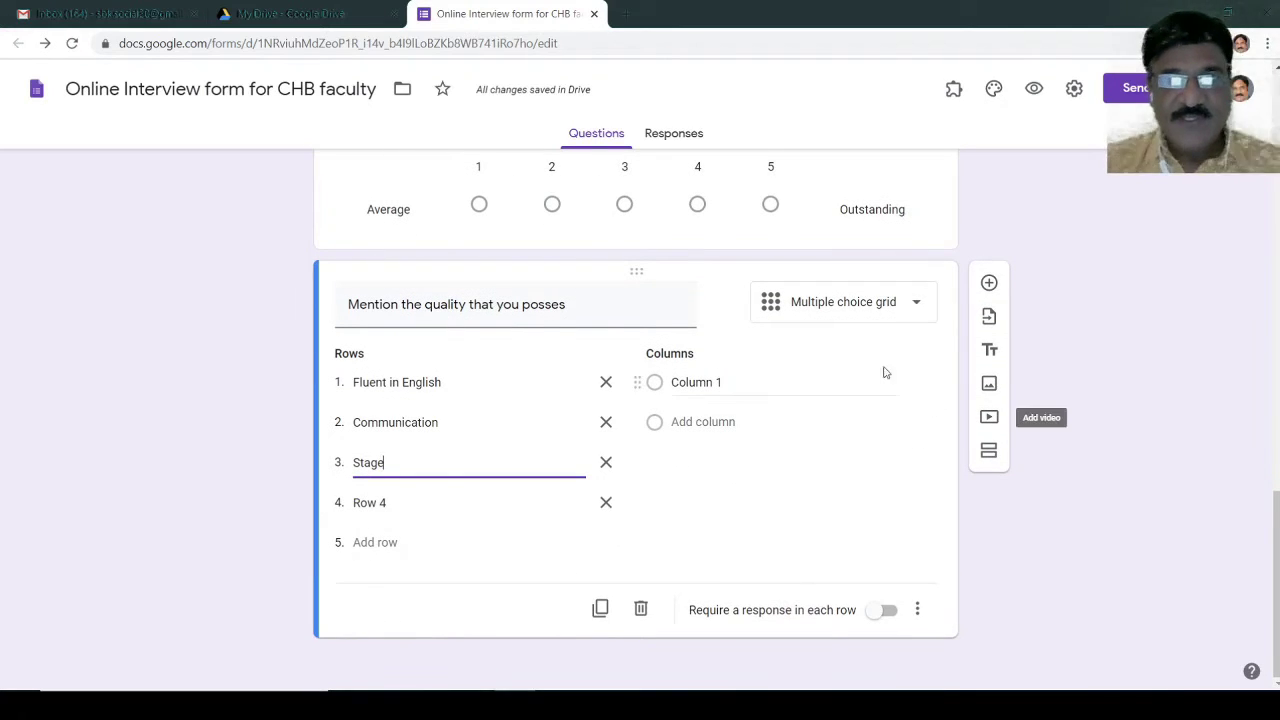
pyautogui.moveTo(696, 558)
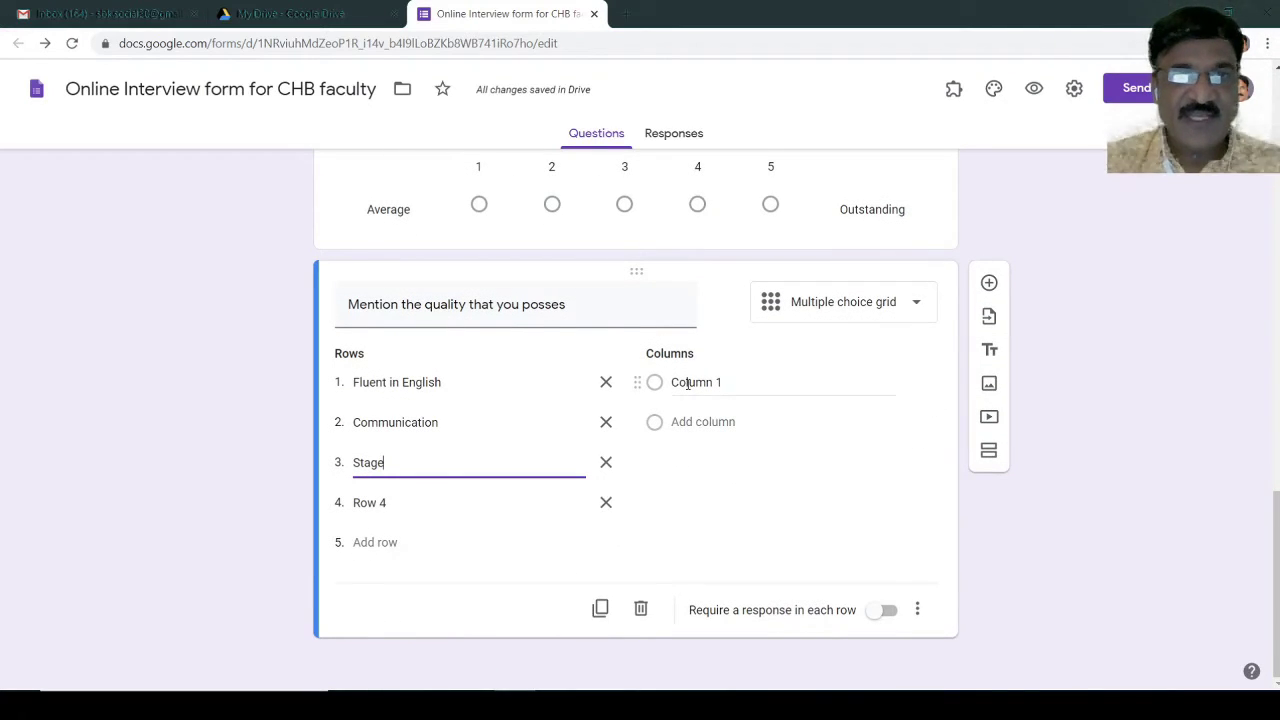
pyautogui.click(690, 382)
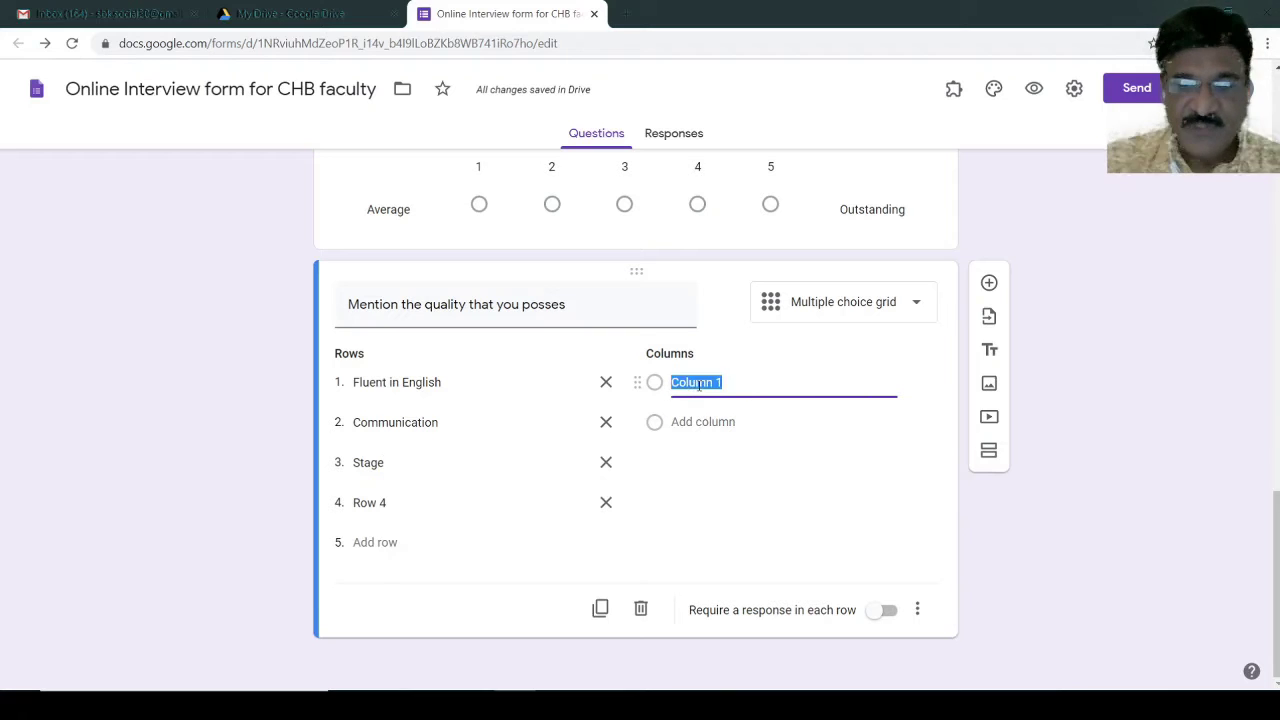
pyautogui.press('BackSpace')
pyautogui.write('cellent')
pyautogui.press('Return')
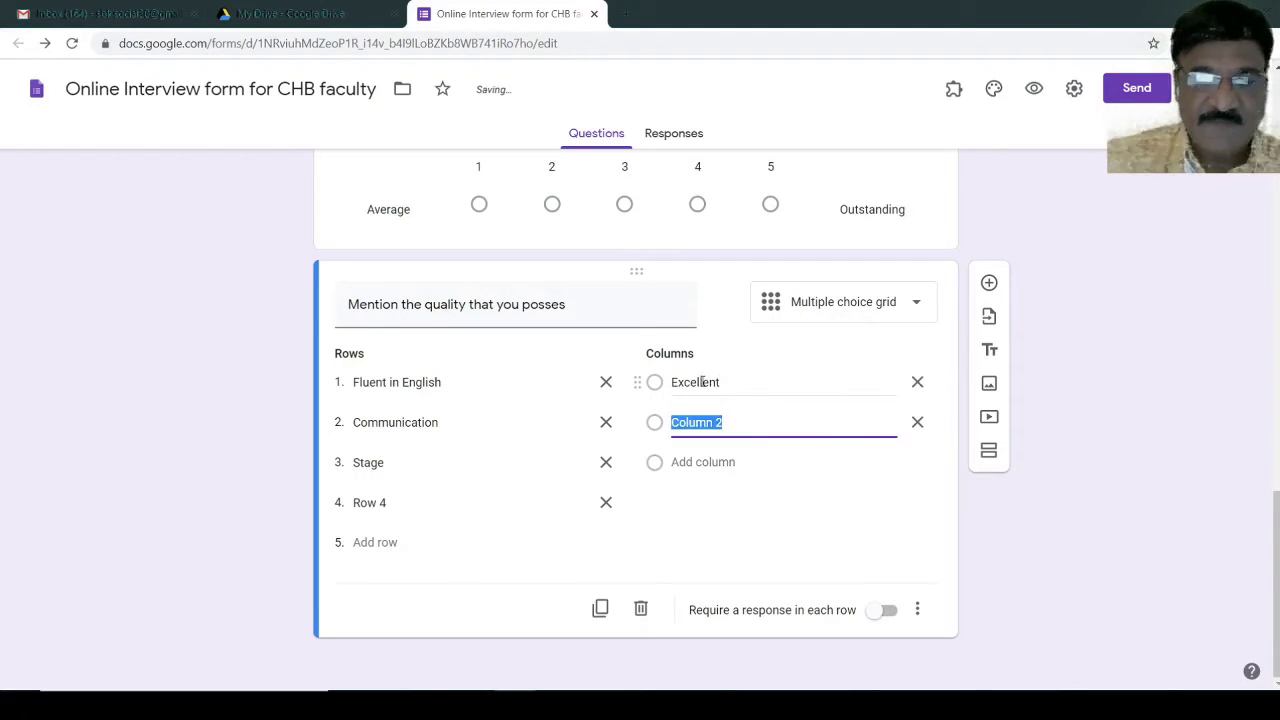
pyautogui.write('Very Good')
pyautogui.press('Return')
pyautogui.write('Goode=')
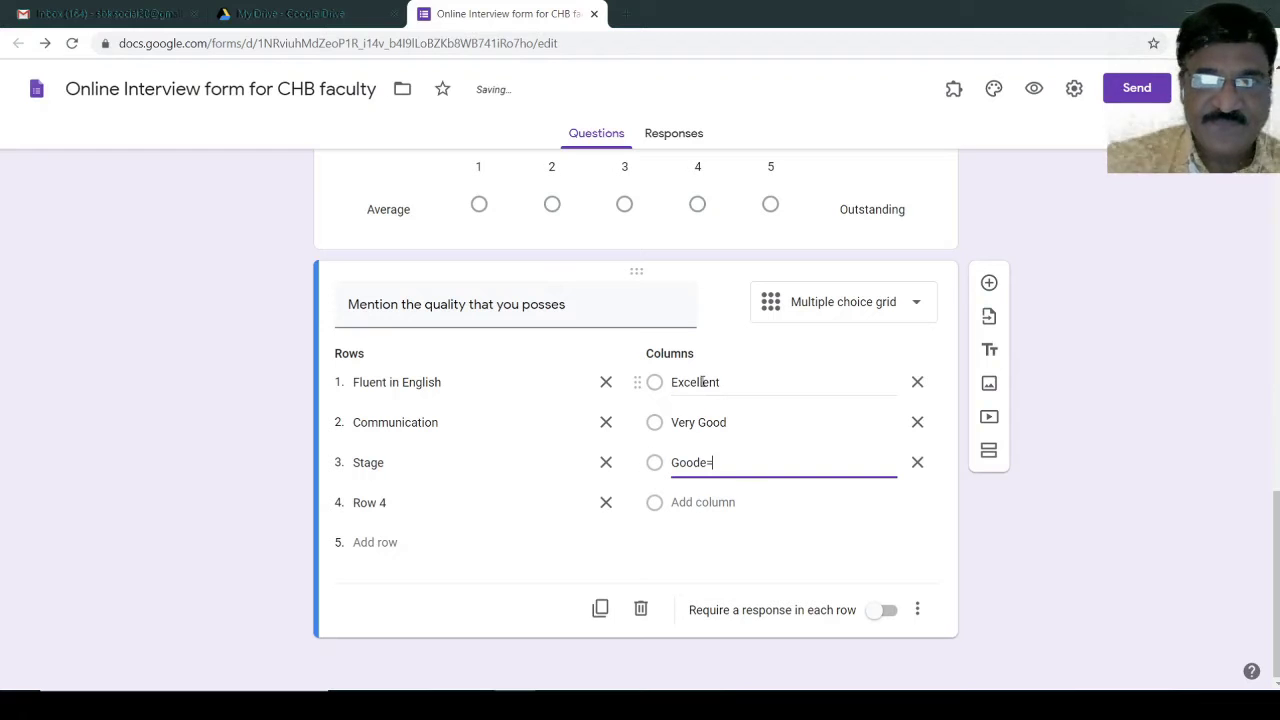
pyautogui.press('Return')
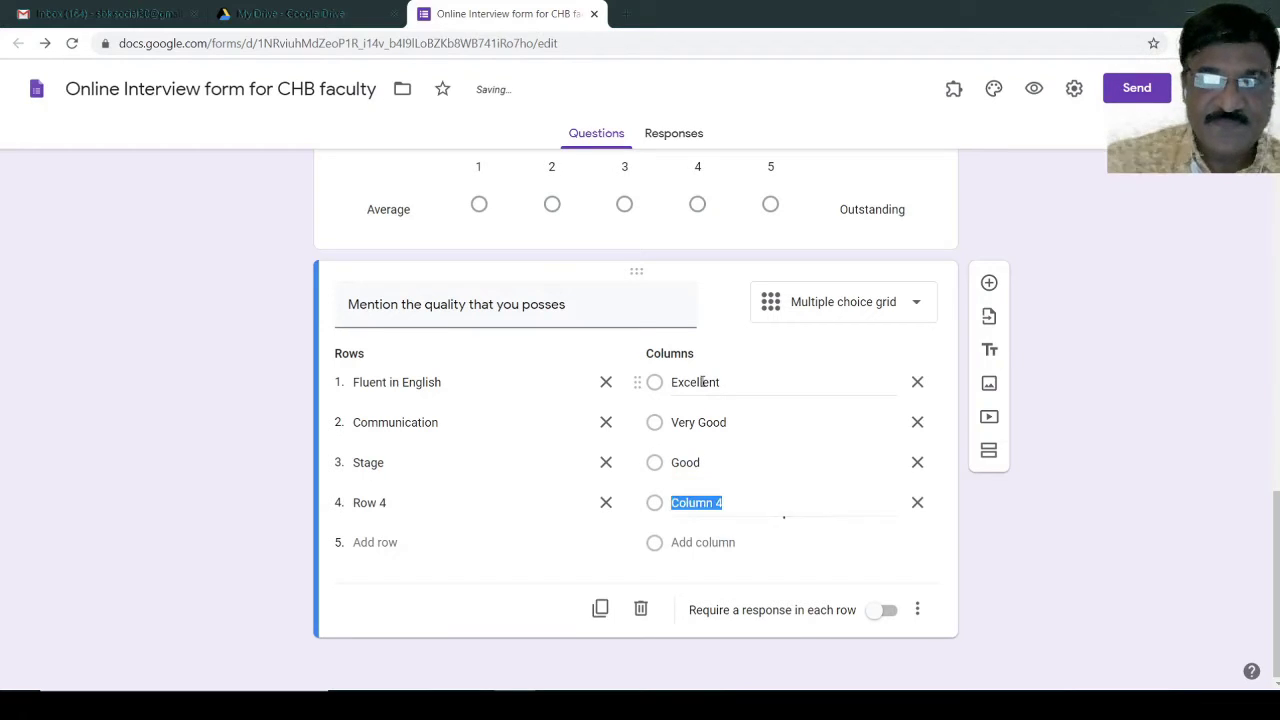
pyautogui.write('Av')
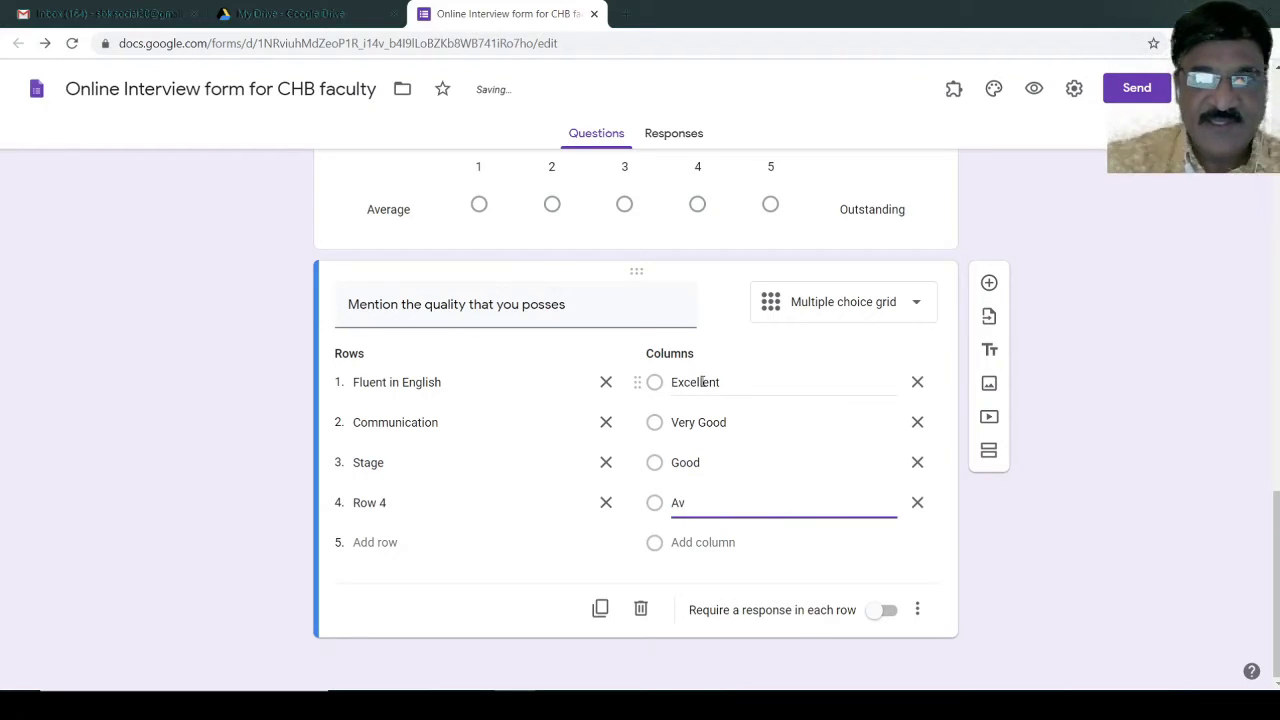
pyautogui.write('erage')
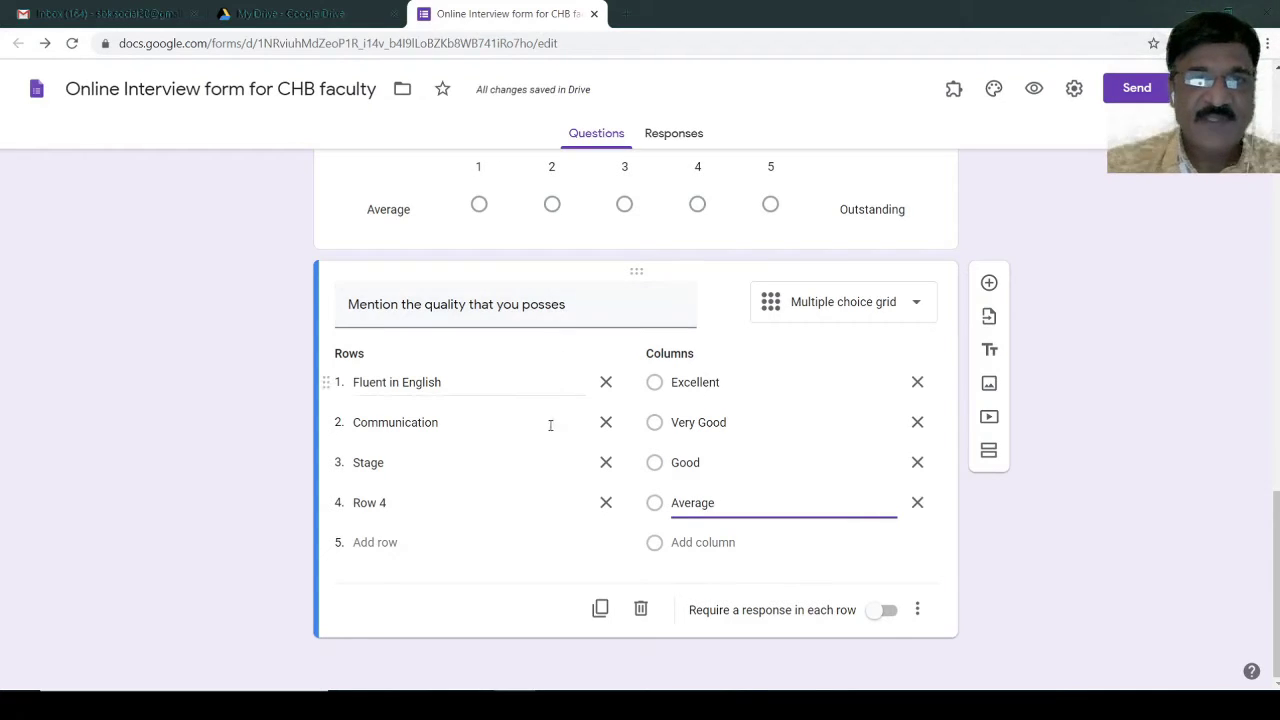
# Delete the unused fourth row, require a response per row, and add a new question
pyautogui.click(548, 515)
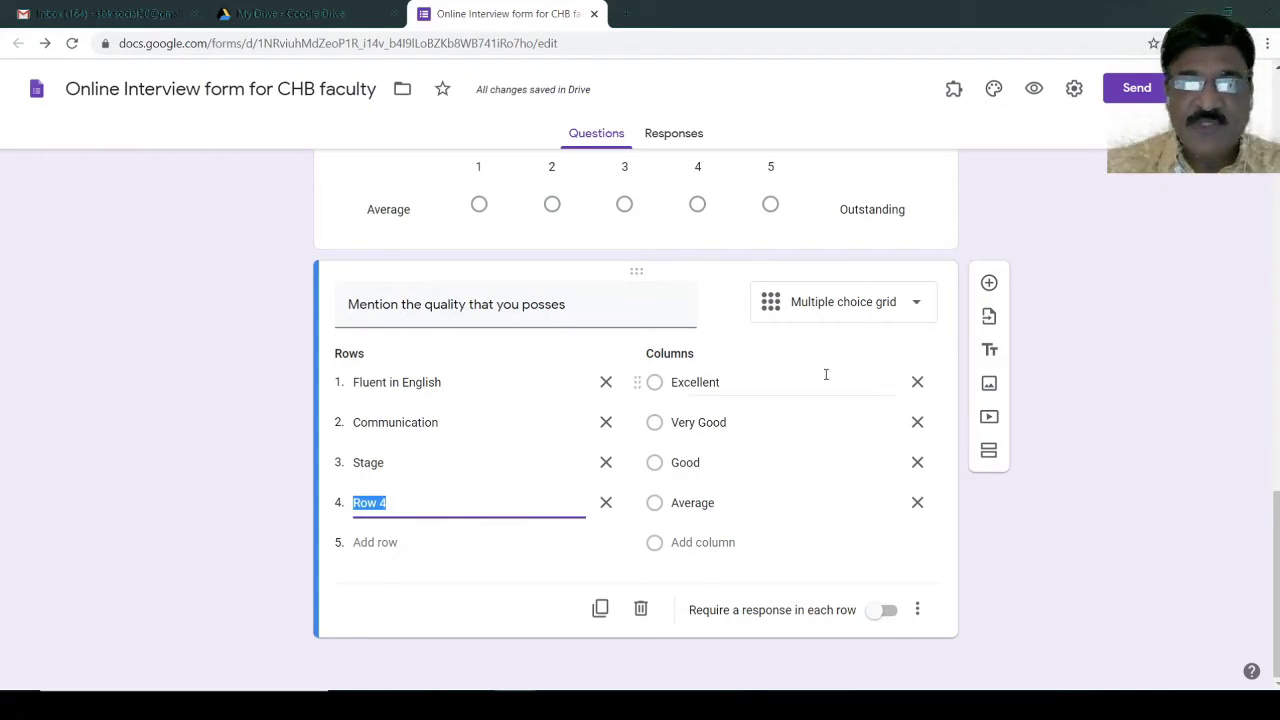
pyautogui.click(606, 503)
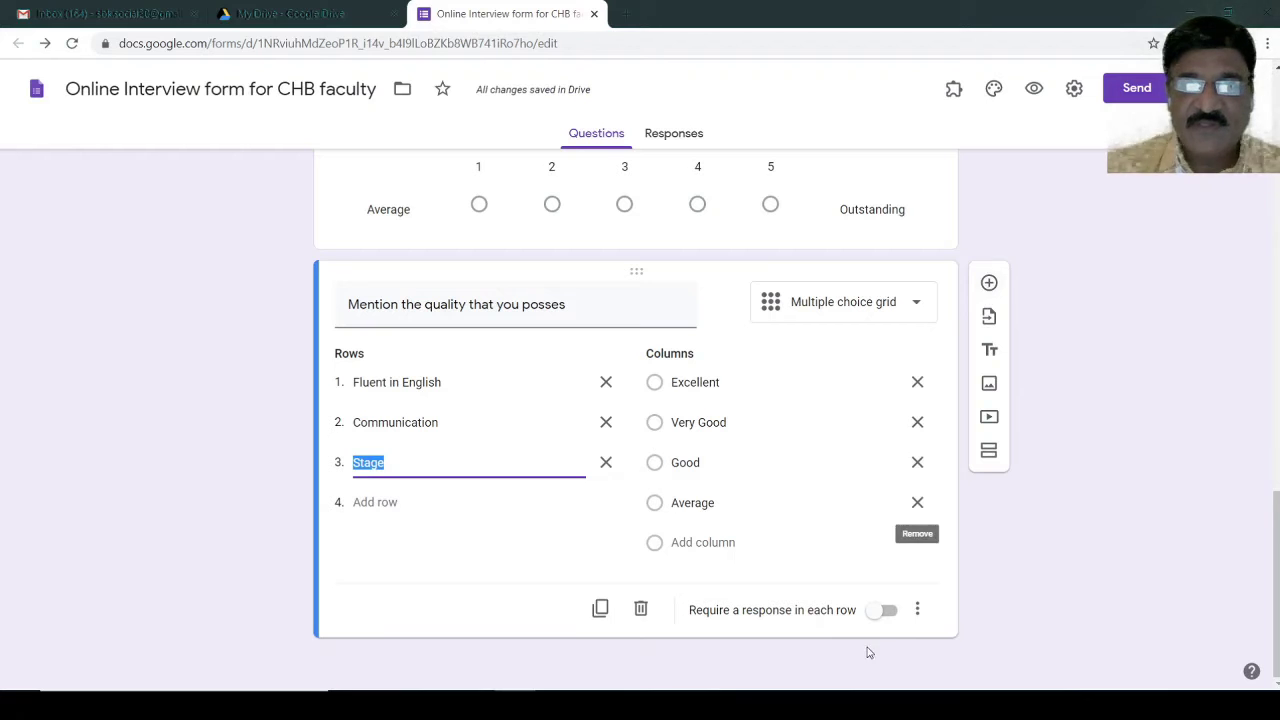
pyautogui.click(887, 611)
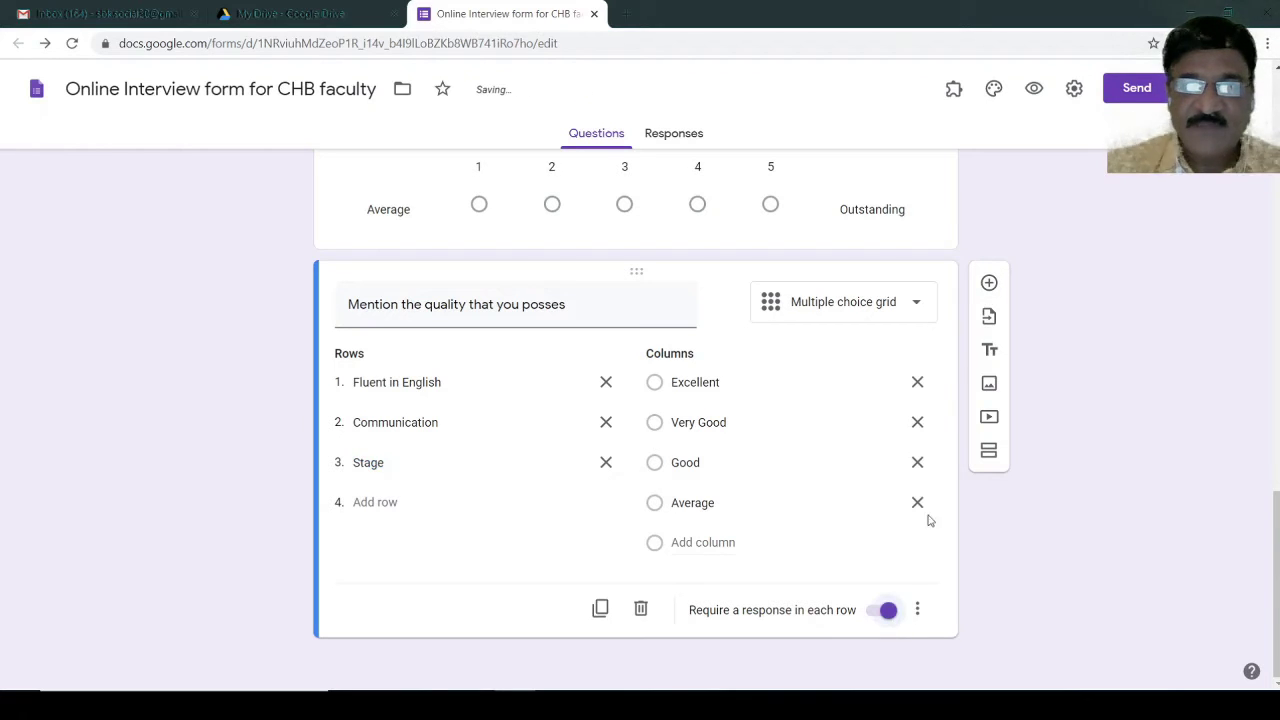
pyautogui.click(988, 285)
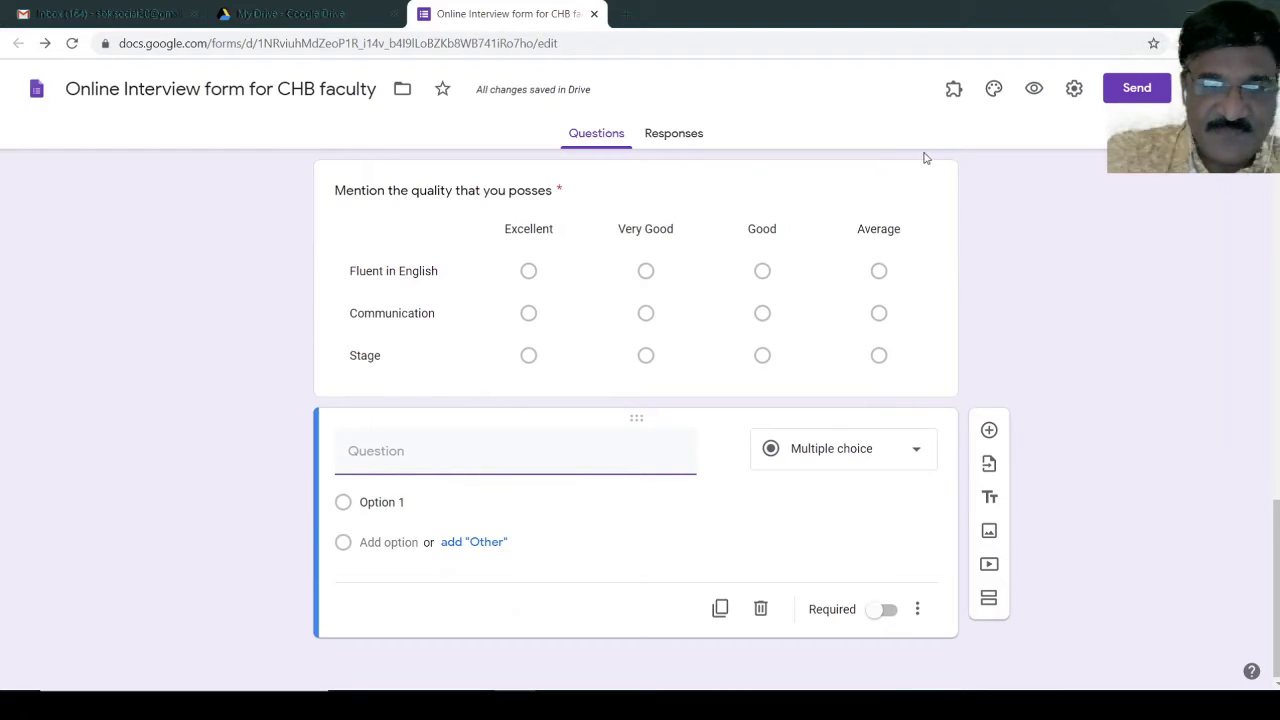
# Title the weekly-time grid question and add rows 1-2, 2-5, 5-10 and 10-15 Hours
pyautogui.write('How much time you are spending on following activities in a week?')
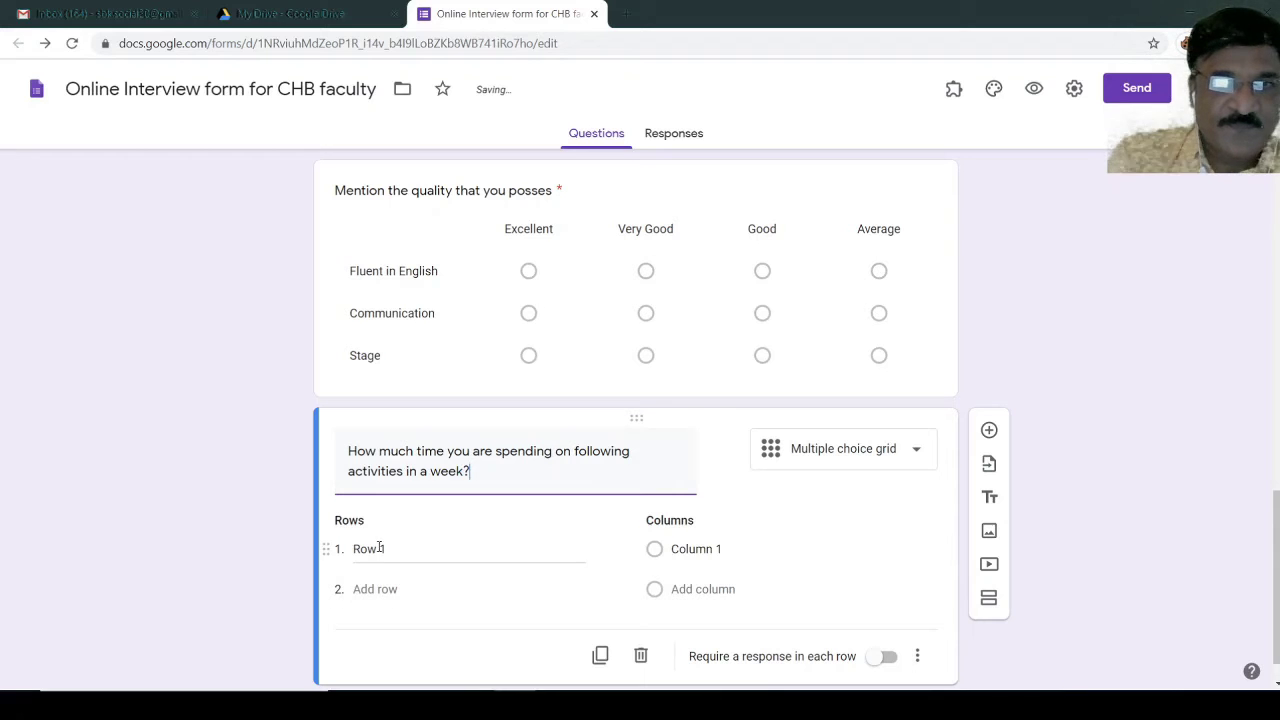
pyautogui.click(379, 547)
pyautogui.write('1-2')
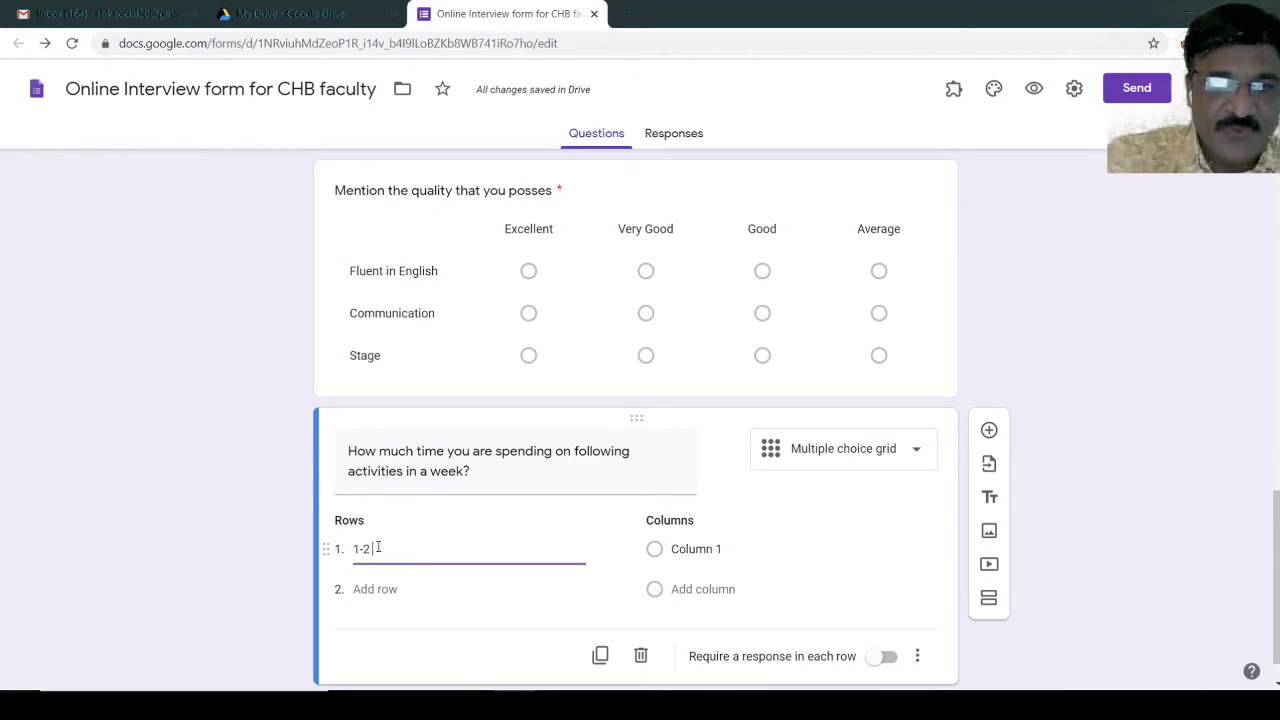
pyautogui.write(' Hours')
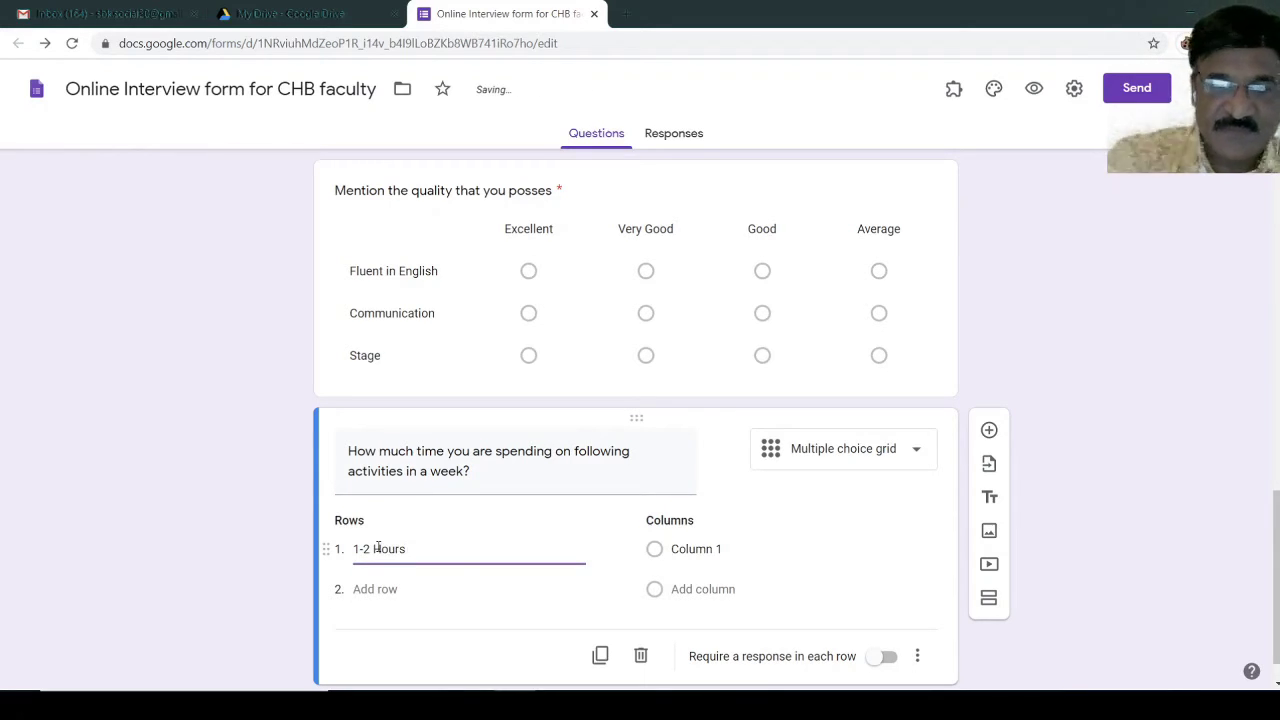
pyautogui.press('Return')
pyautogui.press('Return')
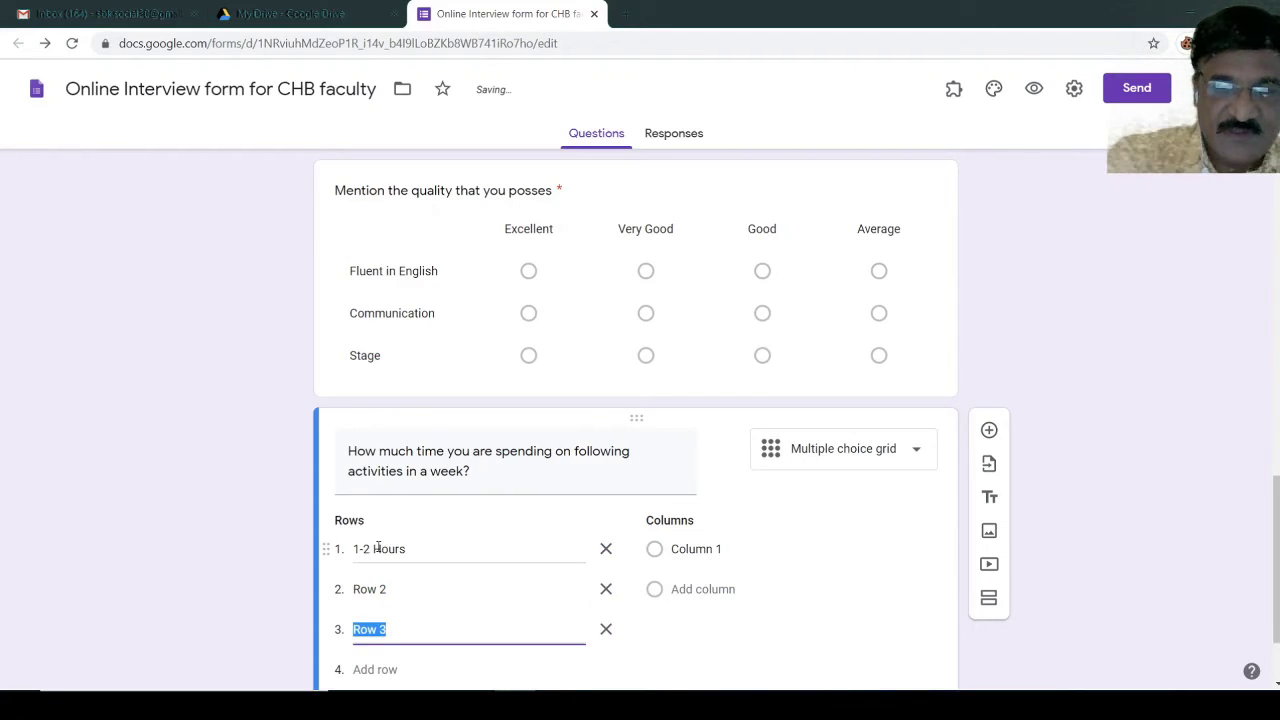
pyautogui.press('Up')
pyautogui.write('2-5 H')
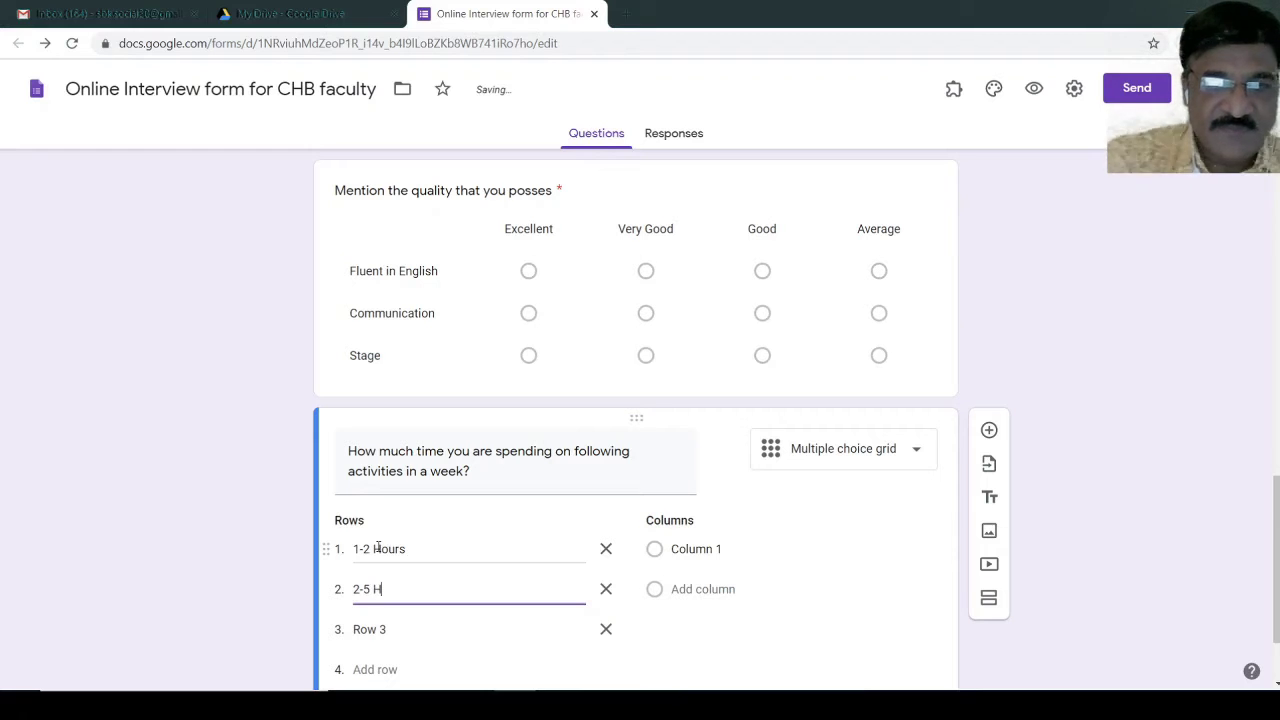
pyautogui.write('ours')
pyautogui.press('Down')
pyautogui.write('5-10 Hour')
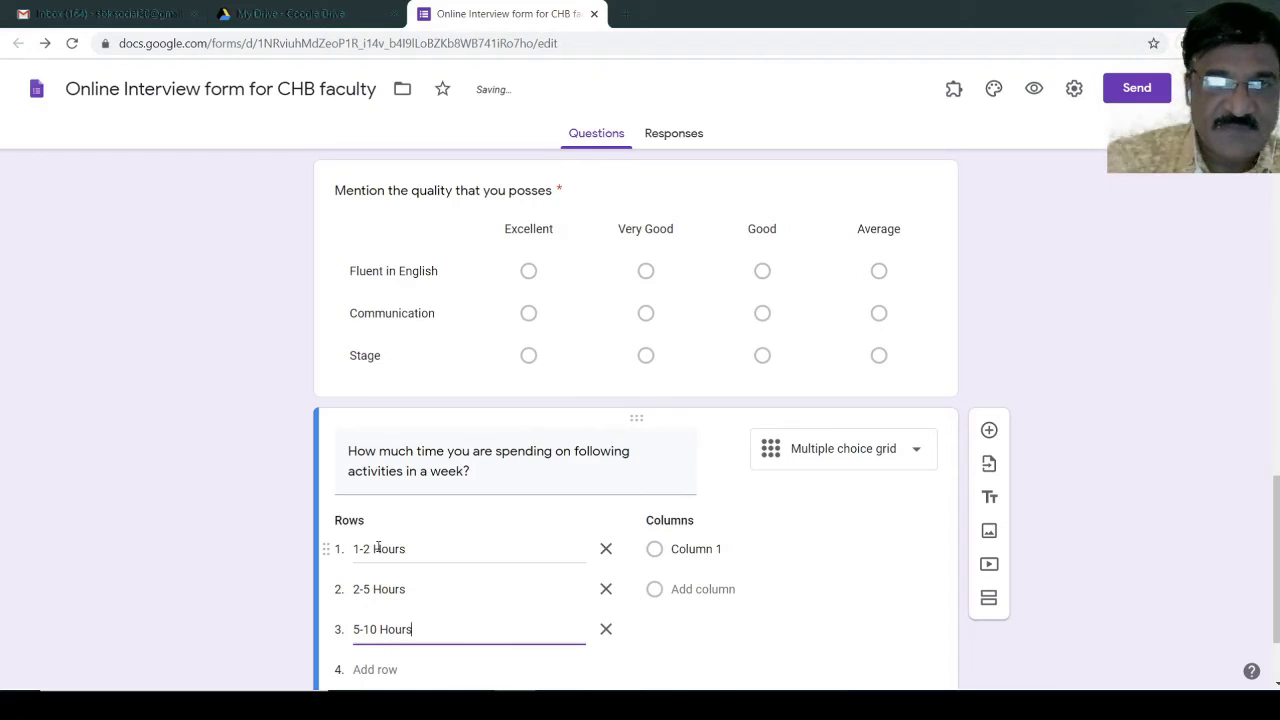
pyautogui.press('Return')
pyautogui.write('10-15 Hours')
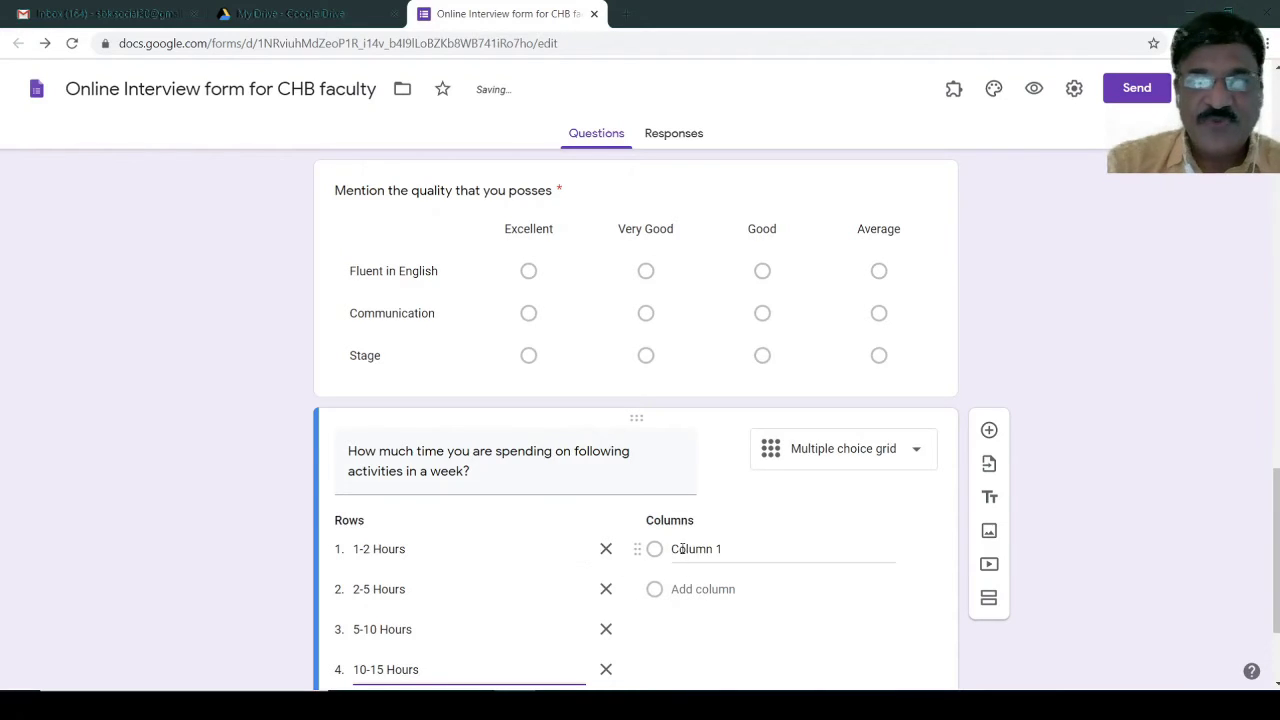
# Add grid columns Reading Subject Books, Research Journals and Internet Surfing for work
pyautogui.click(682, 545)
pyautogui.write('Re')
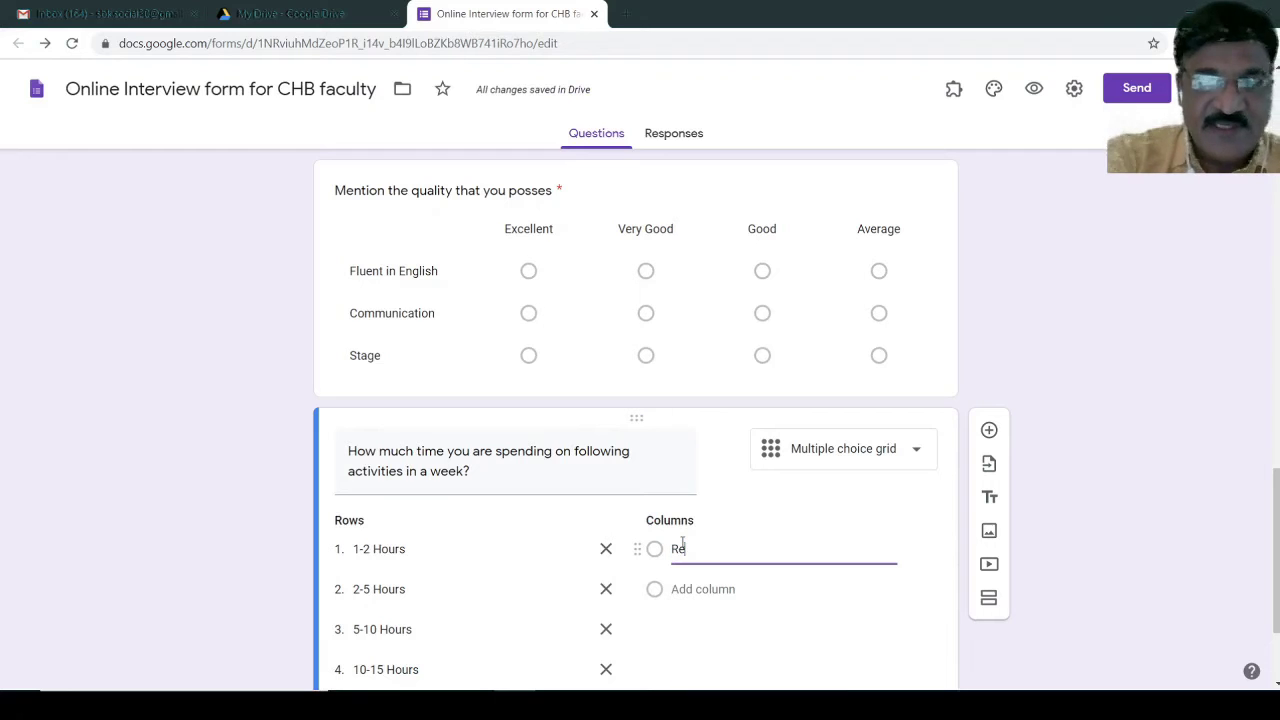
pyautogui.write('ing')
pyautogui.write('e')
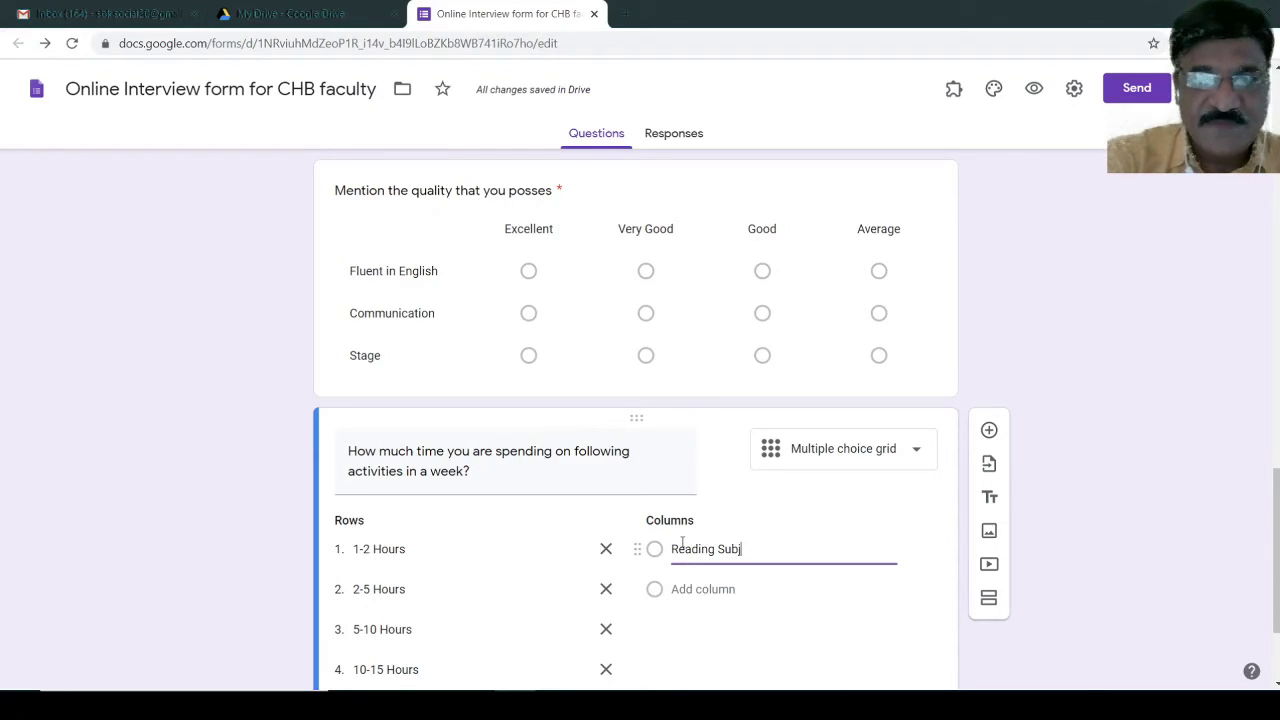
pyautogui.write('ect Books')
pyautogui.press('Return')
pyautogui.write('Research Jour')
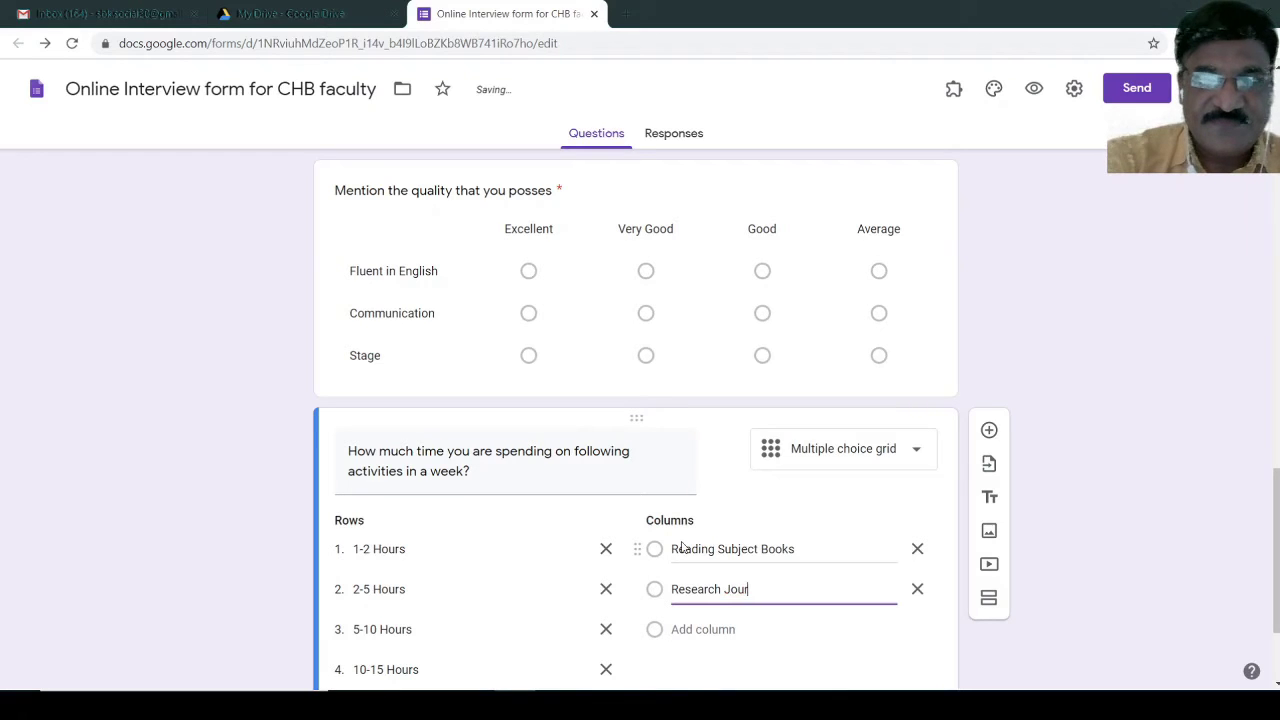
pyautogui.write('nals')
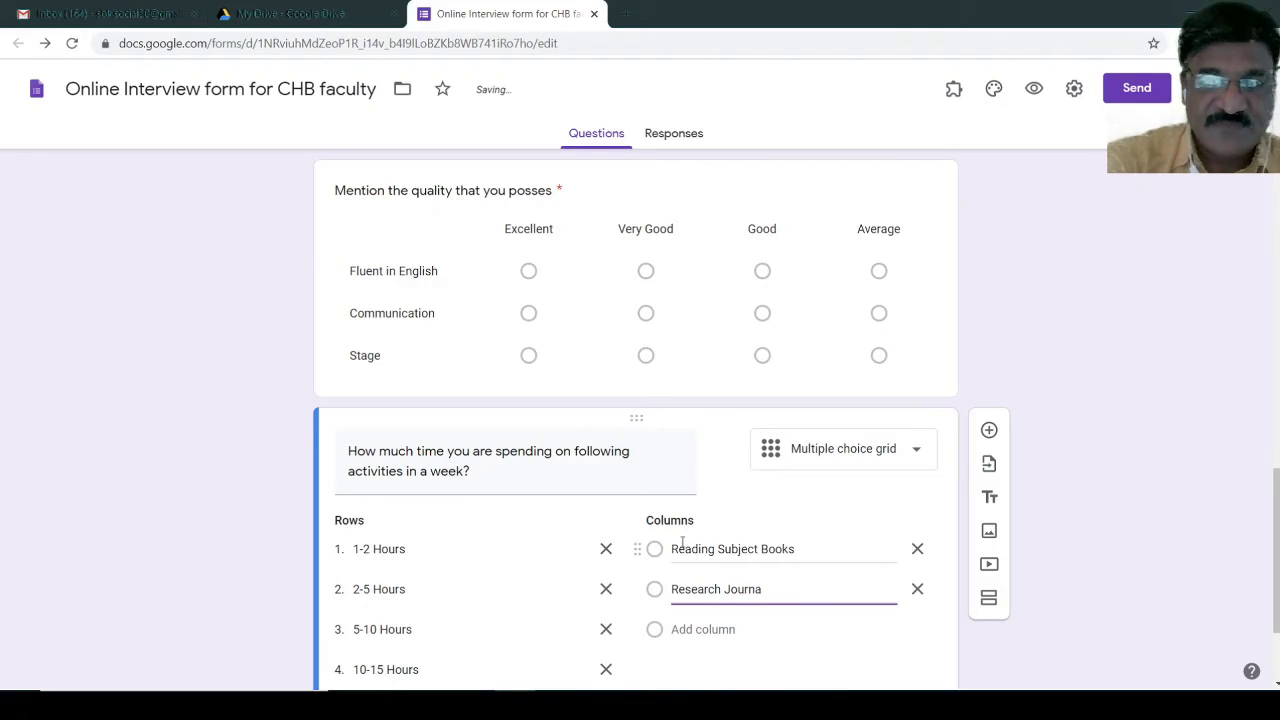
pyautogui.press('Return')
pyautogui.press('BackSpace')
pyautogui.write('Internet Suf')
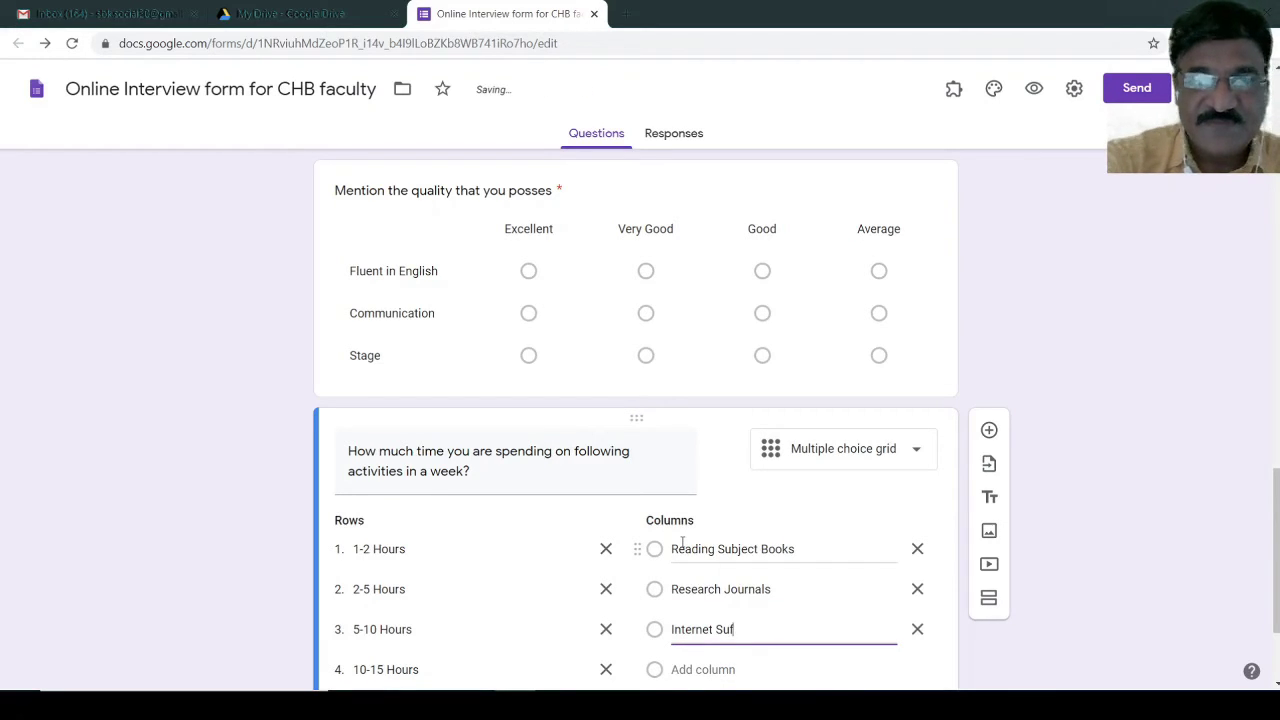
pyautogui.write('ing for work')
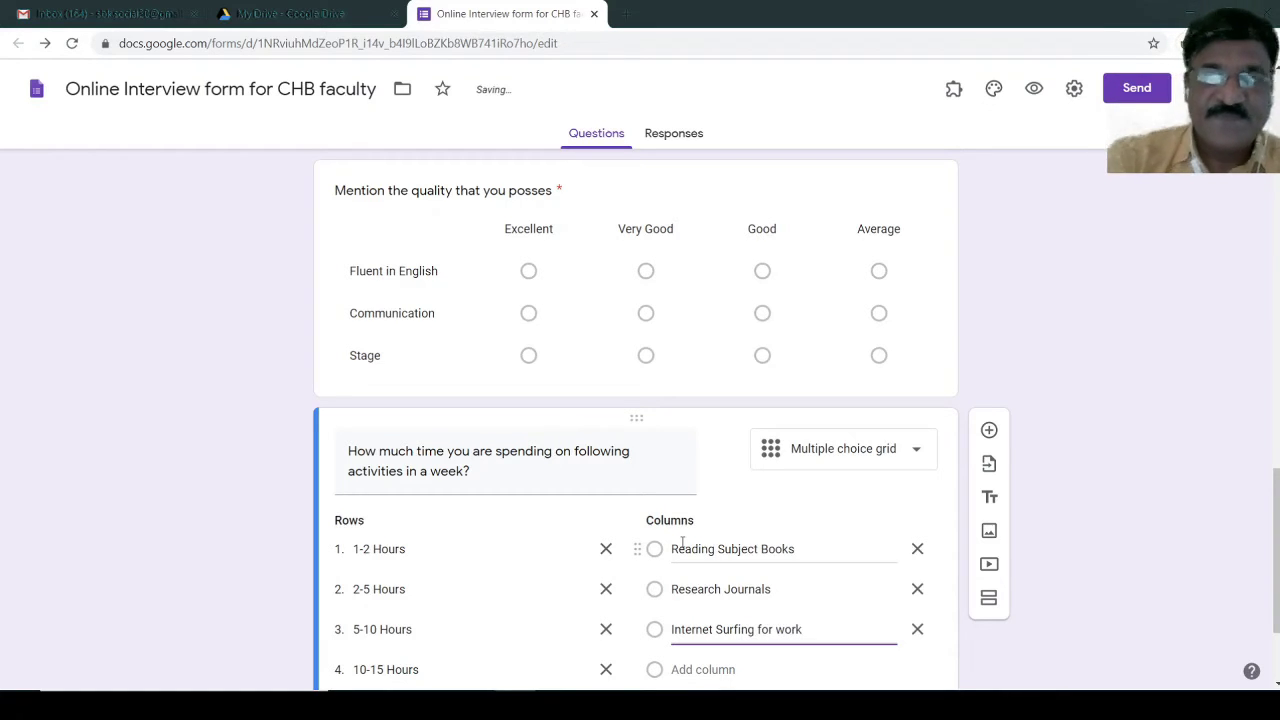
pyautogui.scroll(-2, 517, 541)
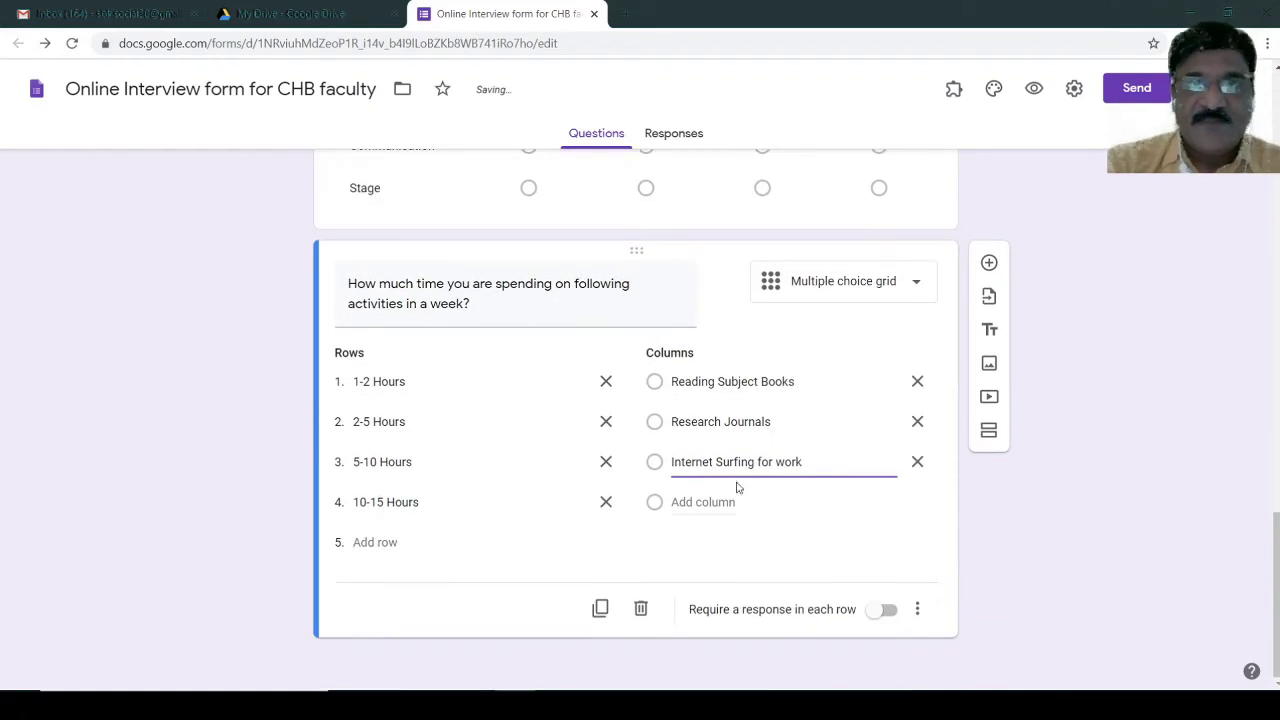
# Add 'Preferable date for Interview (21-8-2020 - 26-8-2020)', then title the next question 'Preferable Time for interview (11 am - 3 PM)'
pyautogui.click(988, 264)
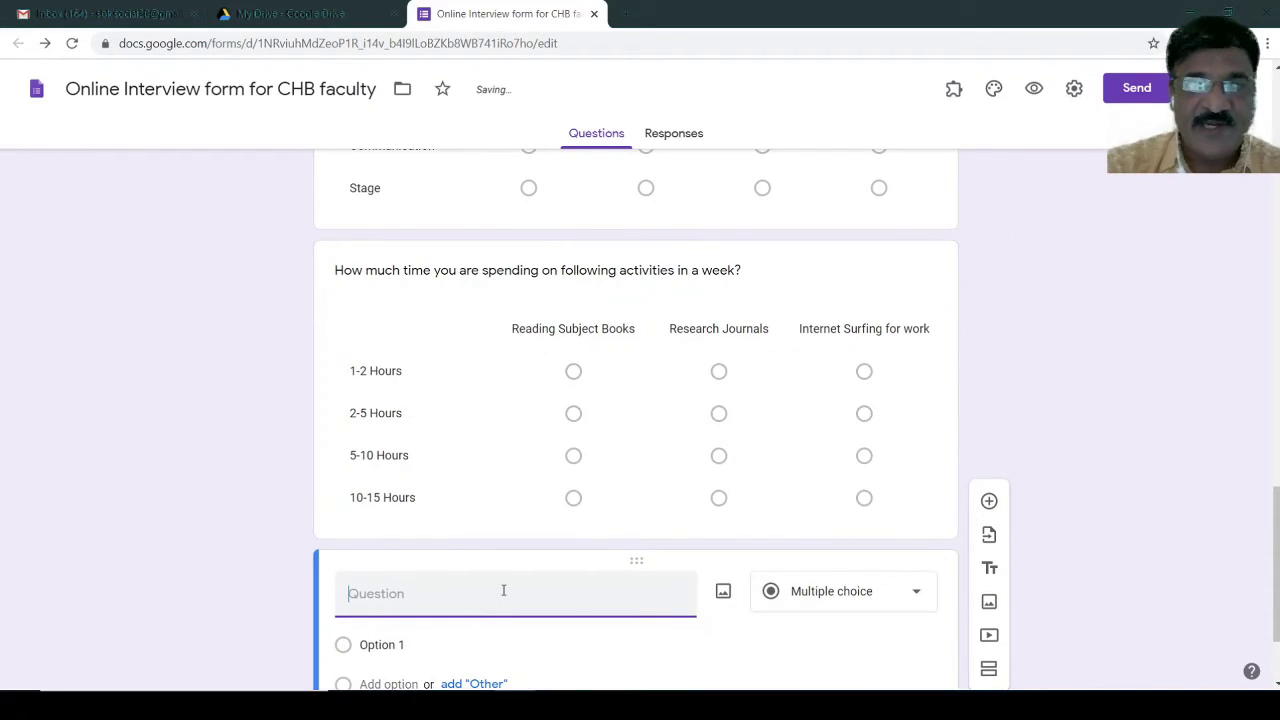
pyautogui.write('Preferable date for Interview ')
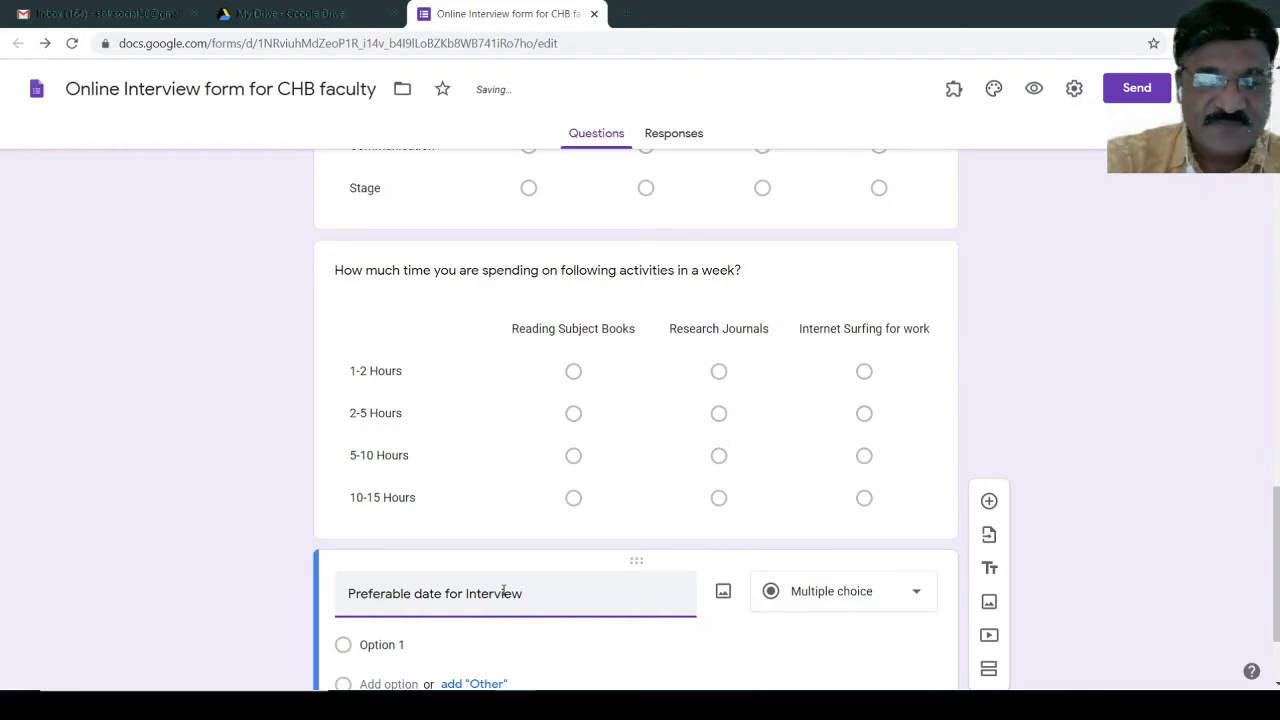
pyautogui.write('(21')
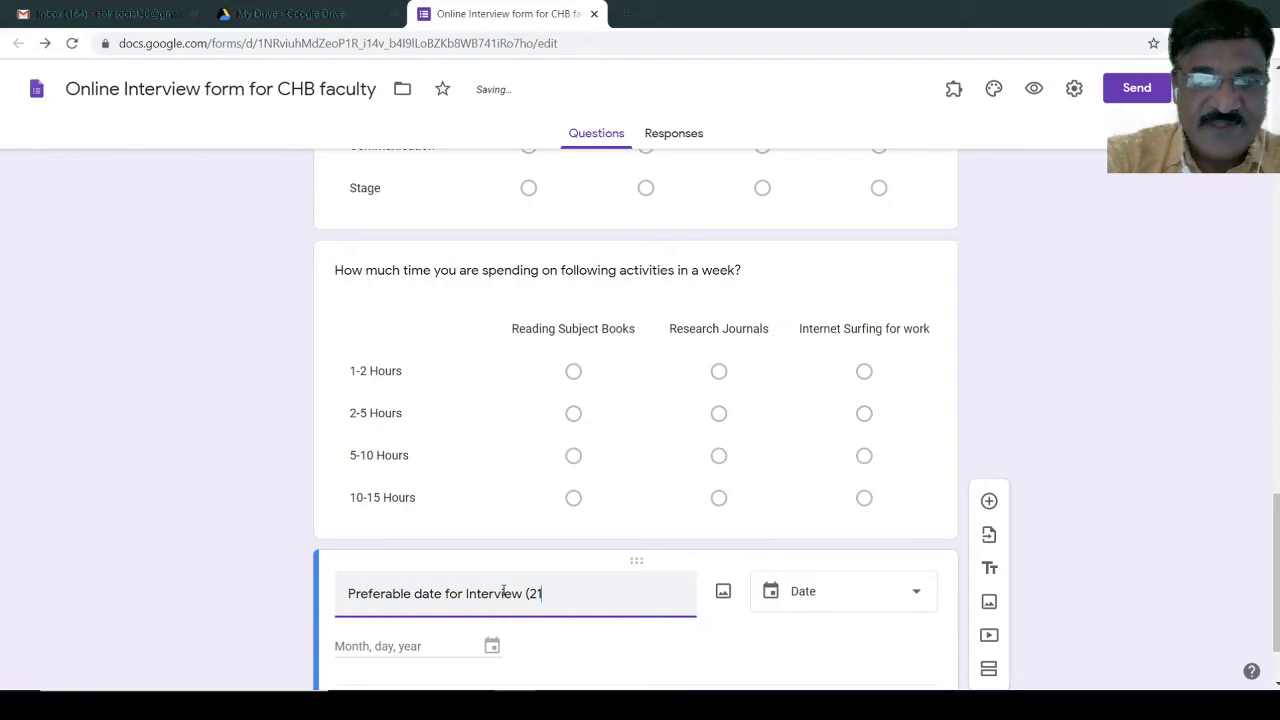
pyautogui.write('-8-2020 - 2')
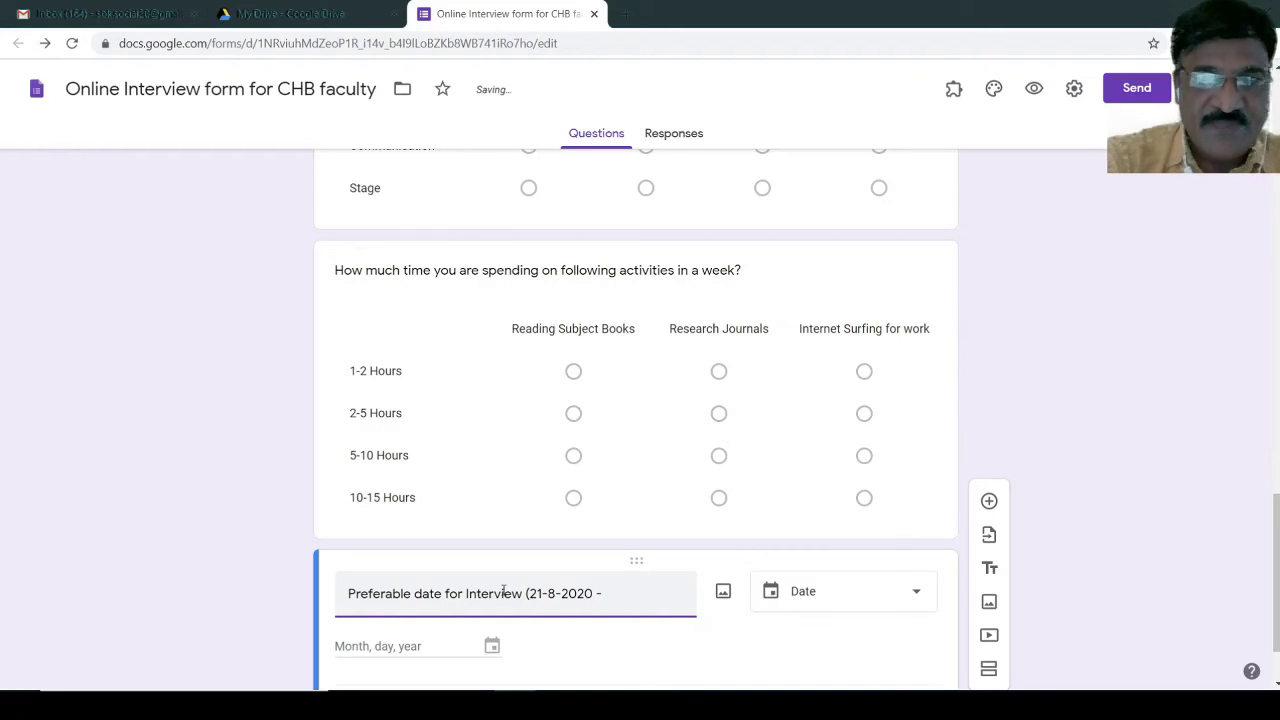
pyautogui.write('6-8-')
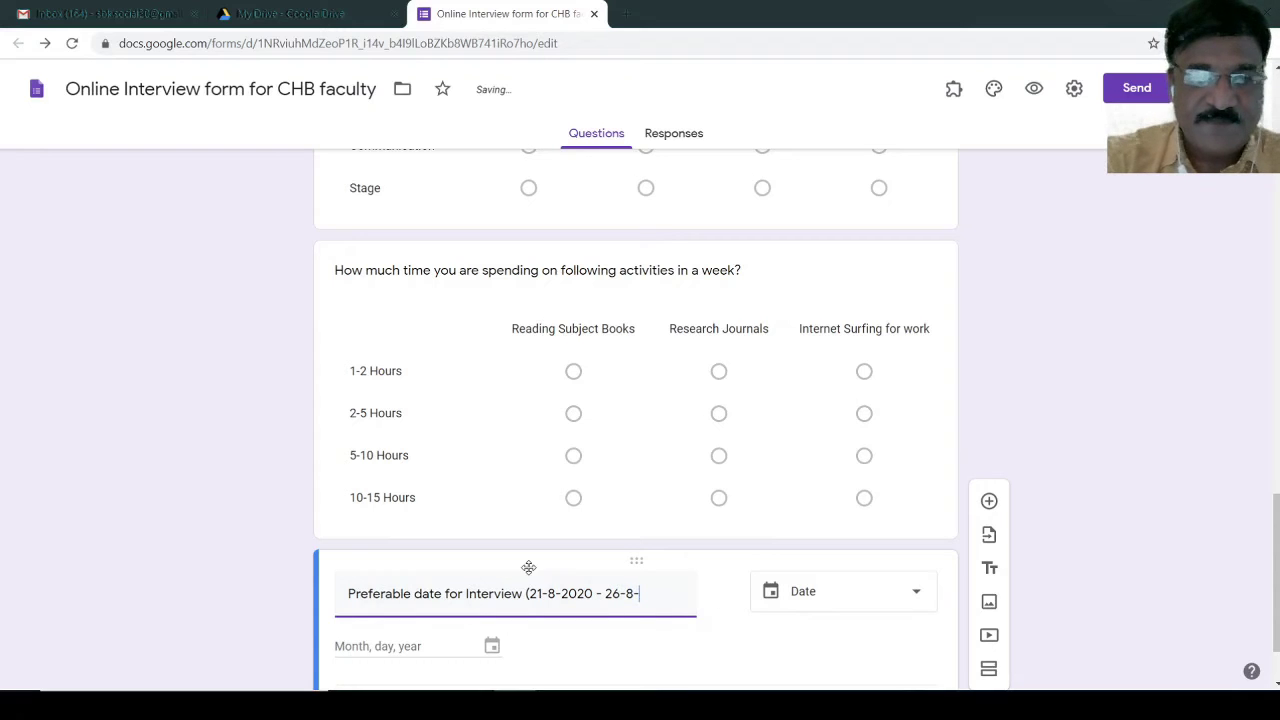
pyautogui.write('2020')
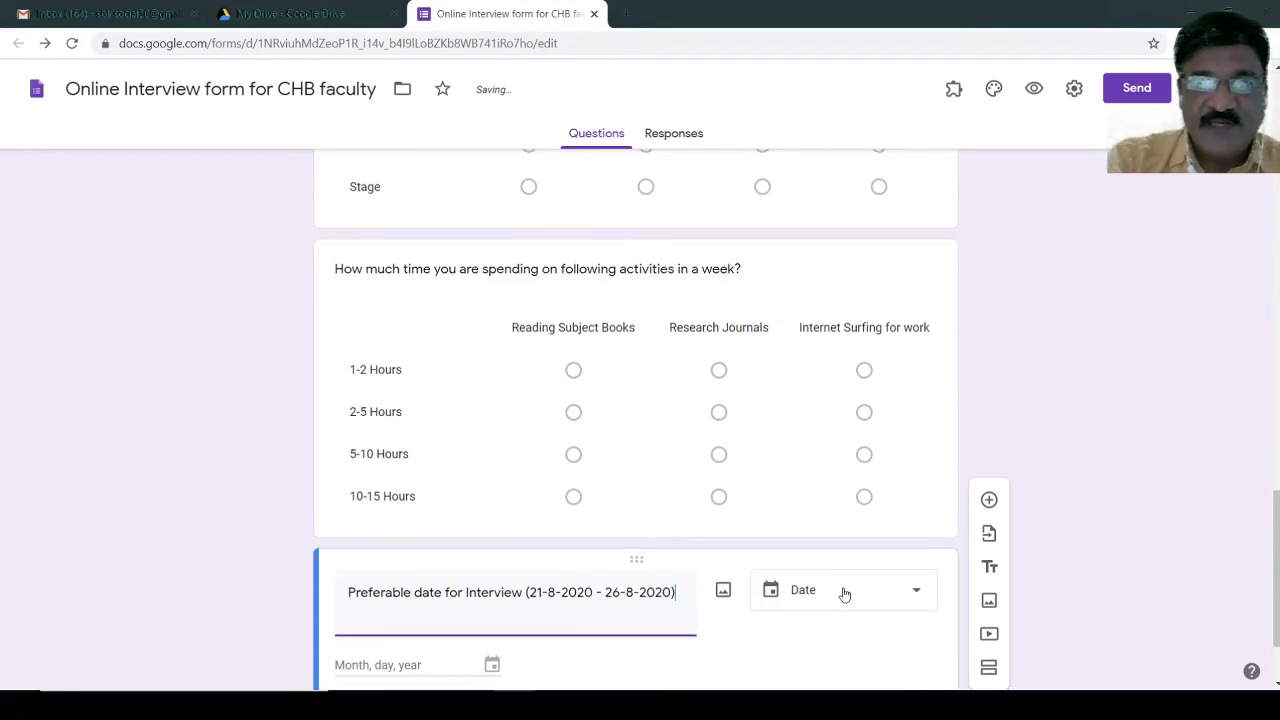
pyautogui.click(987, 450)
pyautogui.write('Preferable Time for interview ')
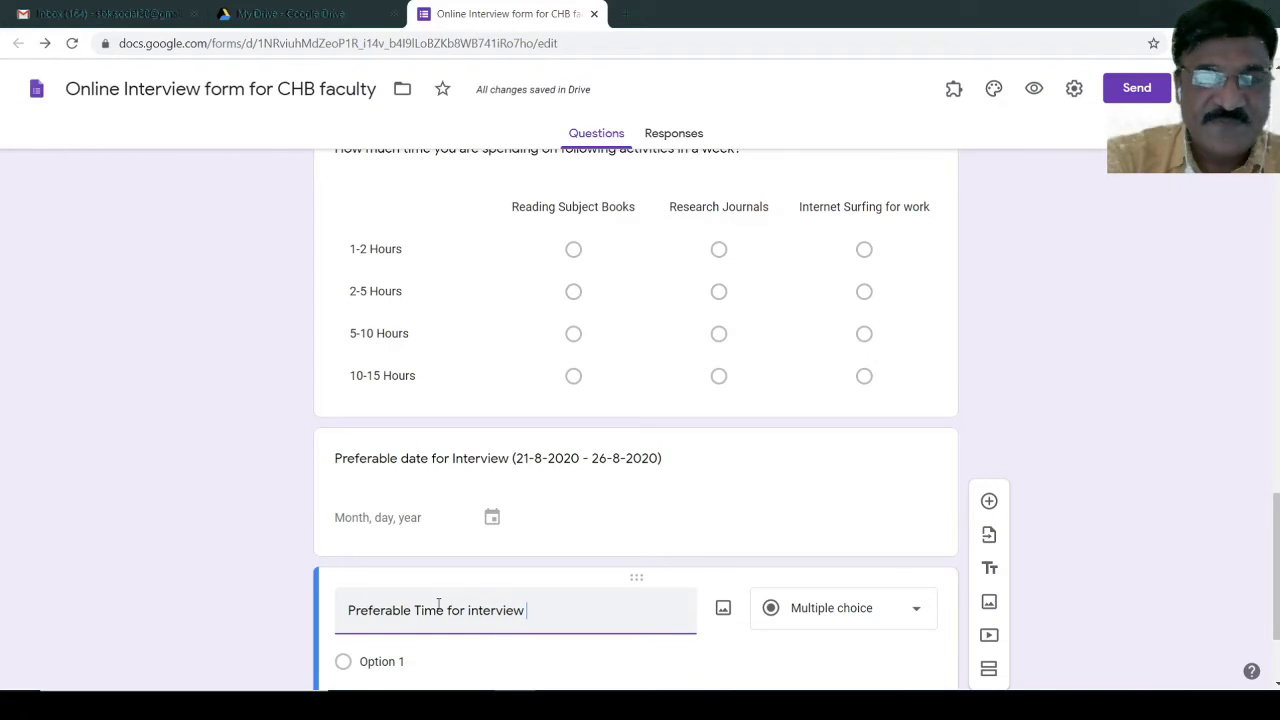
pyautogui.write('(11 am - 3 PM')
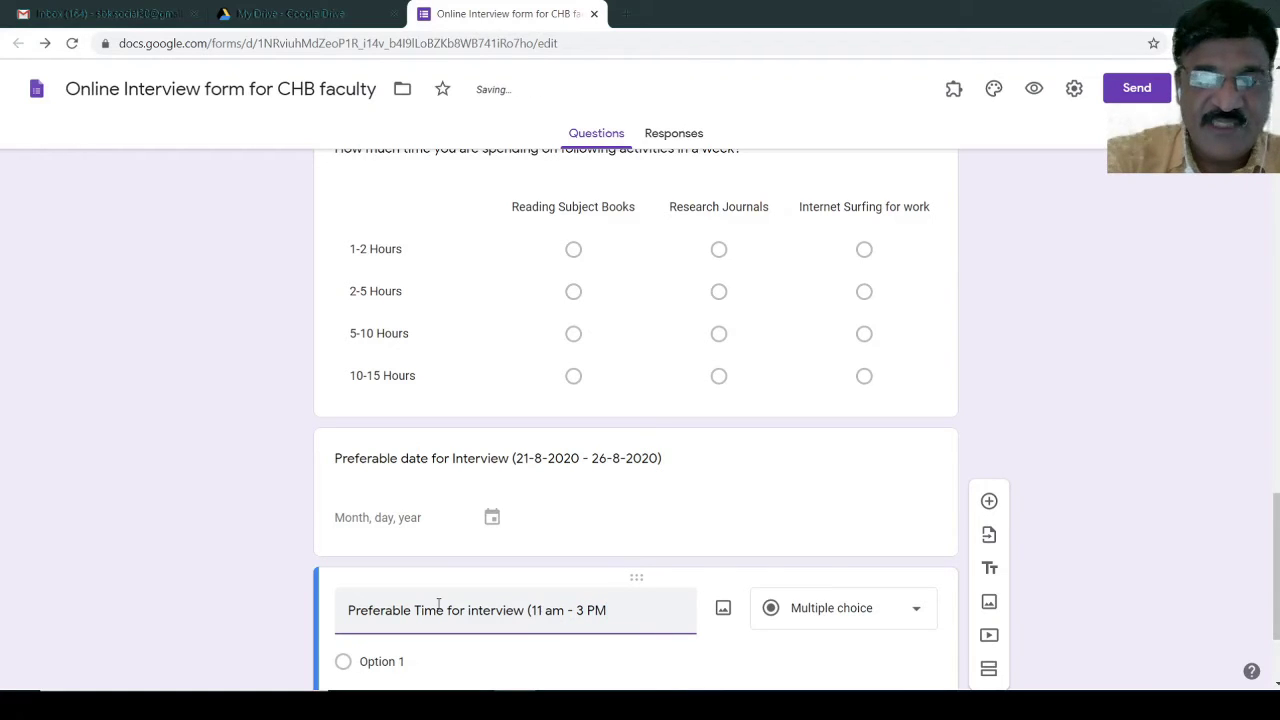
pyautogui.write(')')
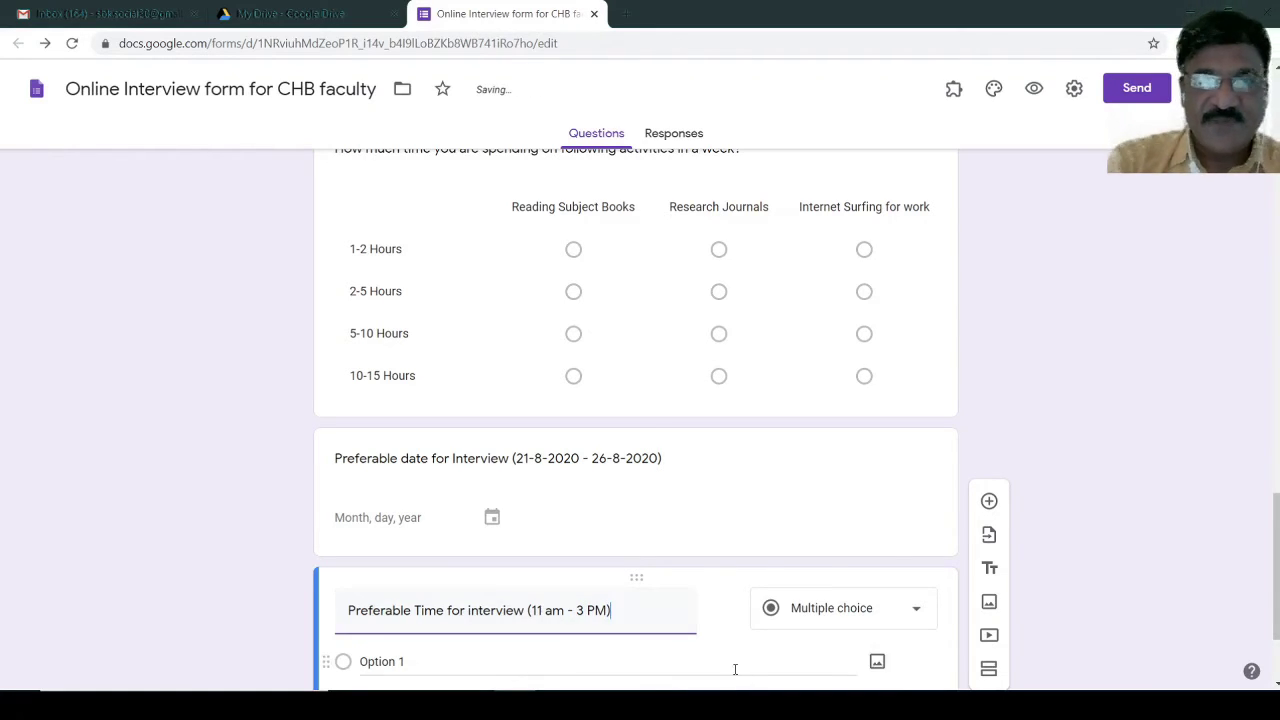
# Make the Preferable Time question a required Time question
pyautogui.scroll(-2, 798, 607)
pyautogui.click(840, 452)
pyautogui.click(811, 644)
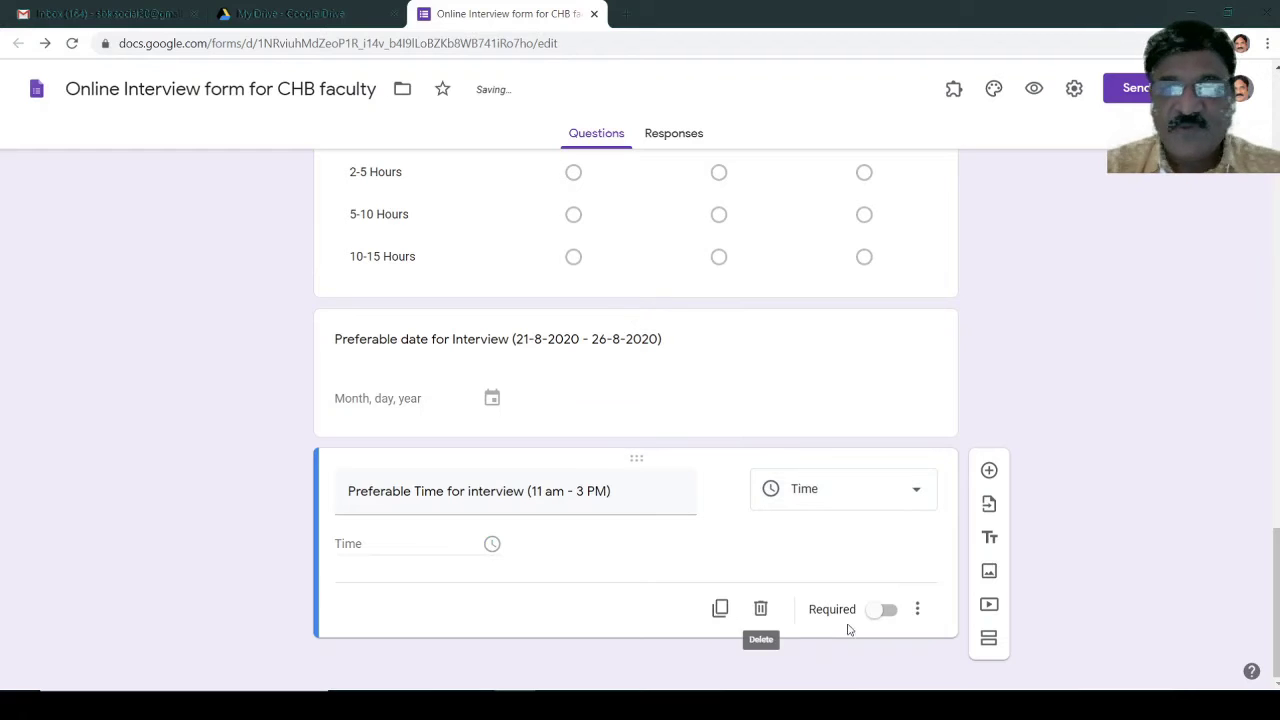
pyautogui.click(894, 612)
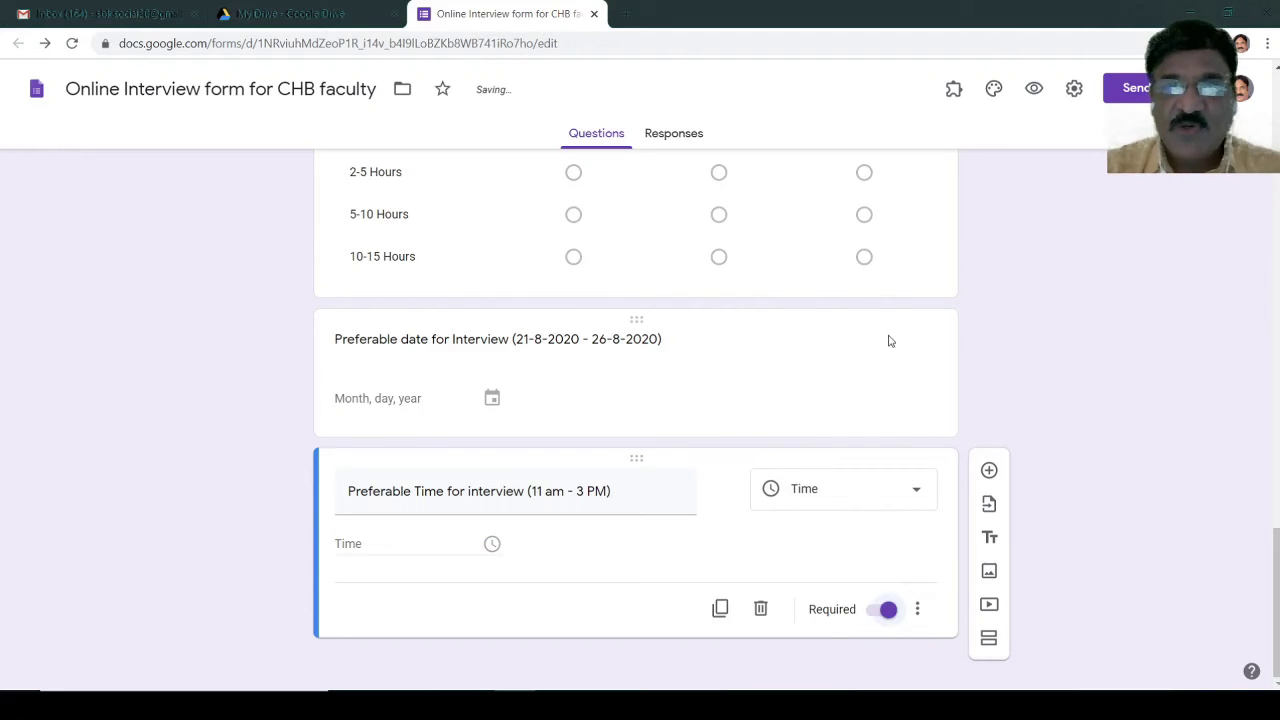
# Make the date question required and require a response in each grid row
pyautogui.click(875, 422)
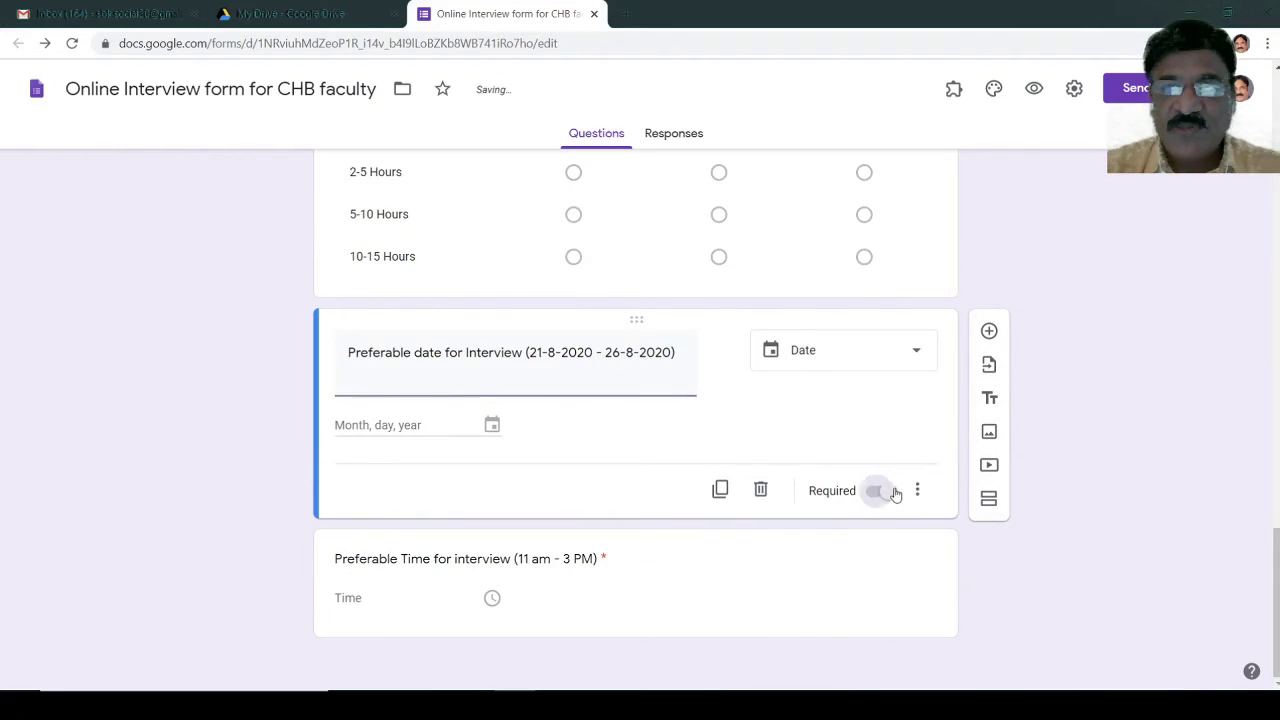
pyautogui.click(895, 494)
pyautogui.click(881, 292)
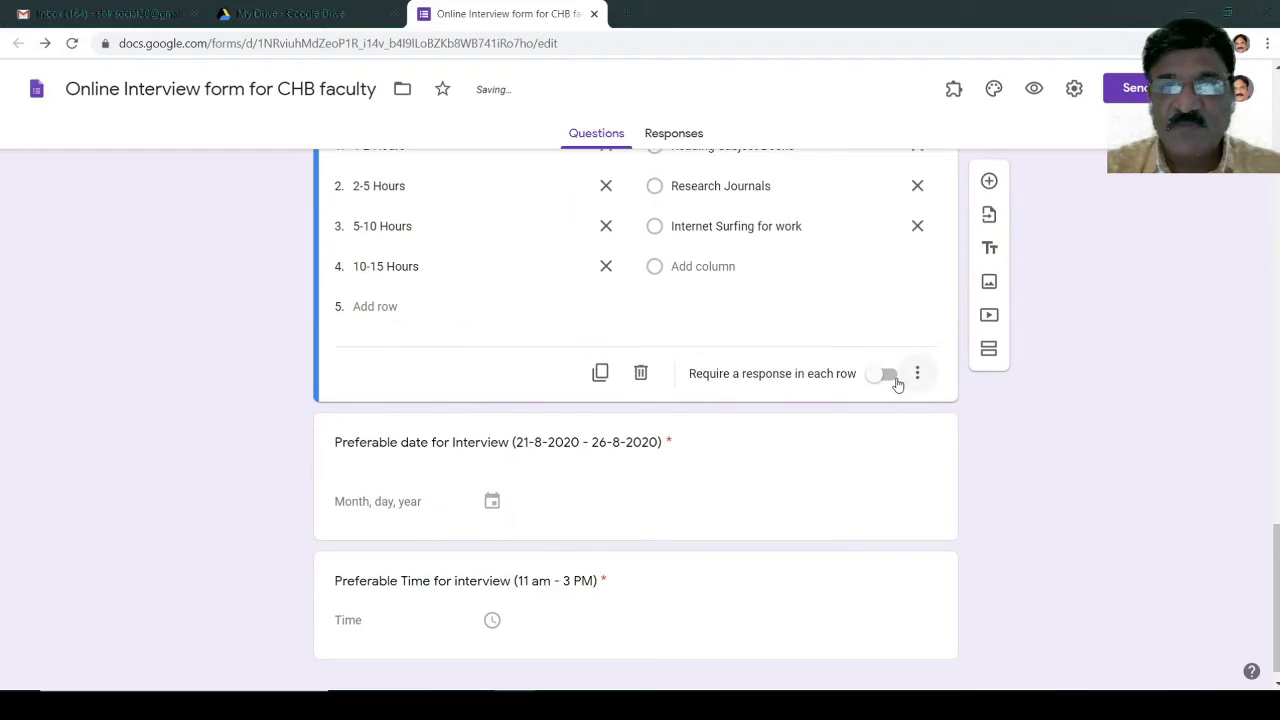
pyautogui.click(891, 376)
pyautogui.scroll(3, 889, 423)
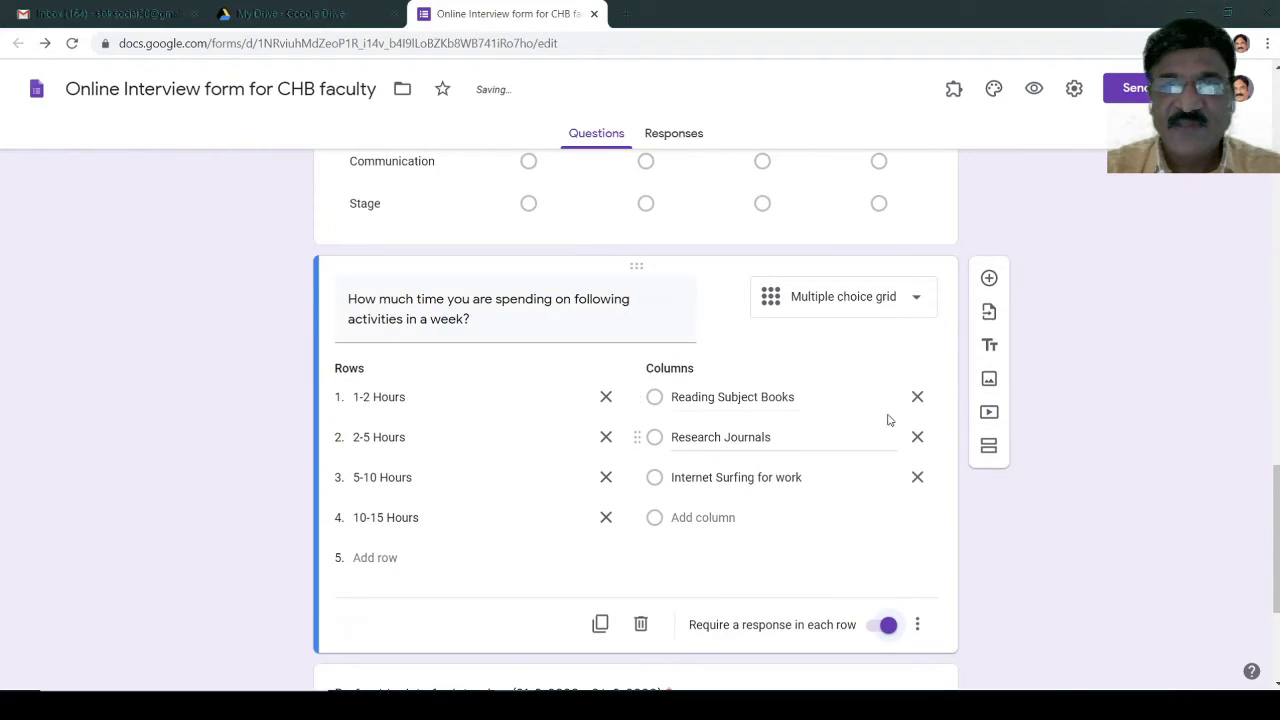
pyautogui.click(889, 241)
pyautogui.scroll(-4, 805, 430)
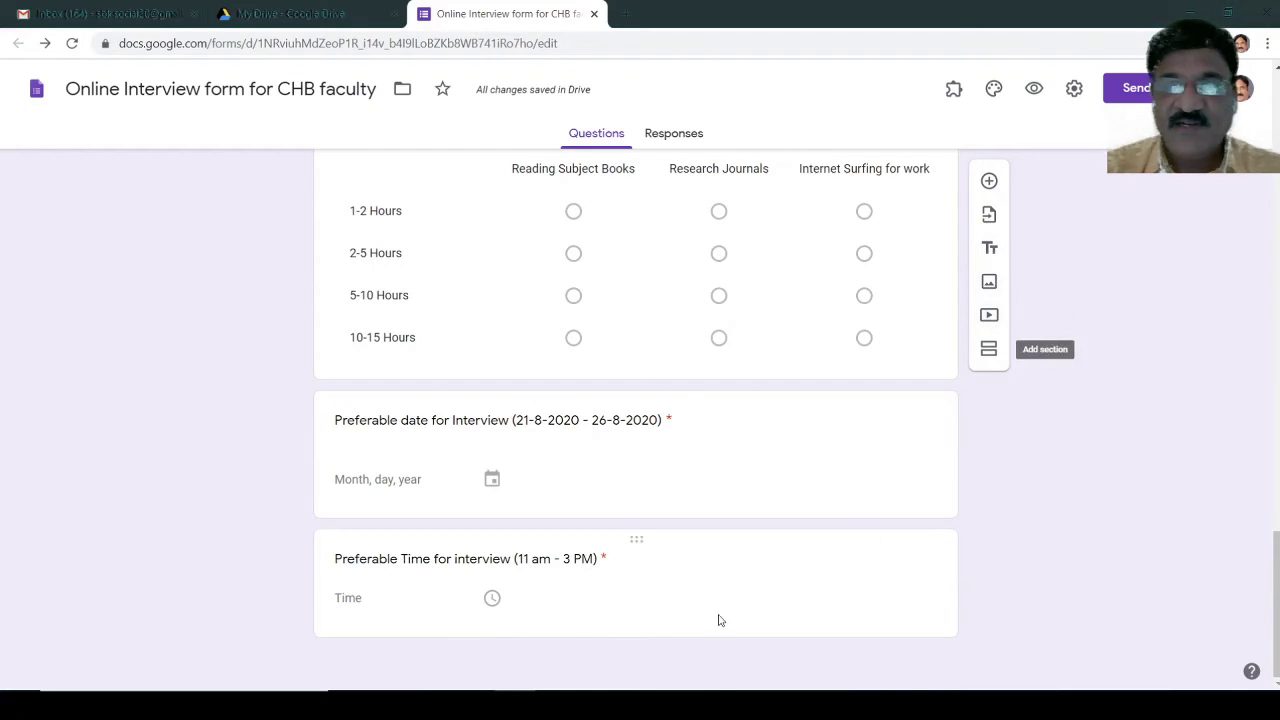
pyautogui.click(621, 568)
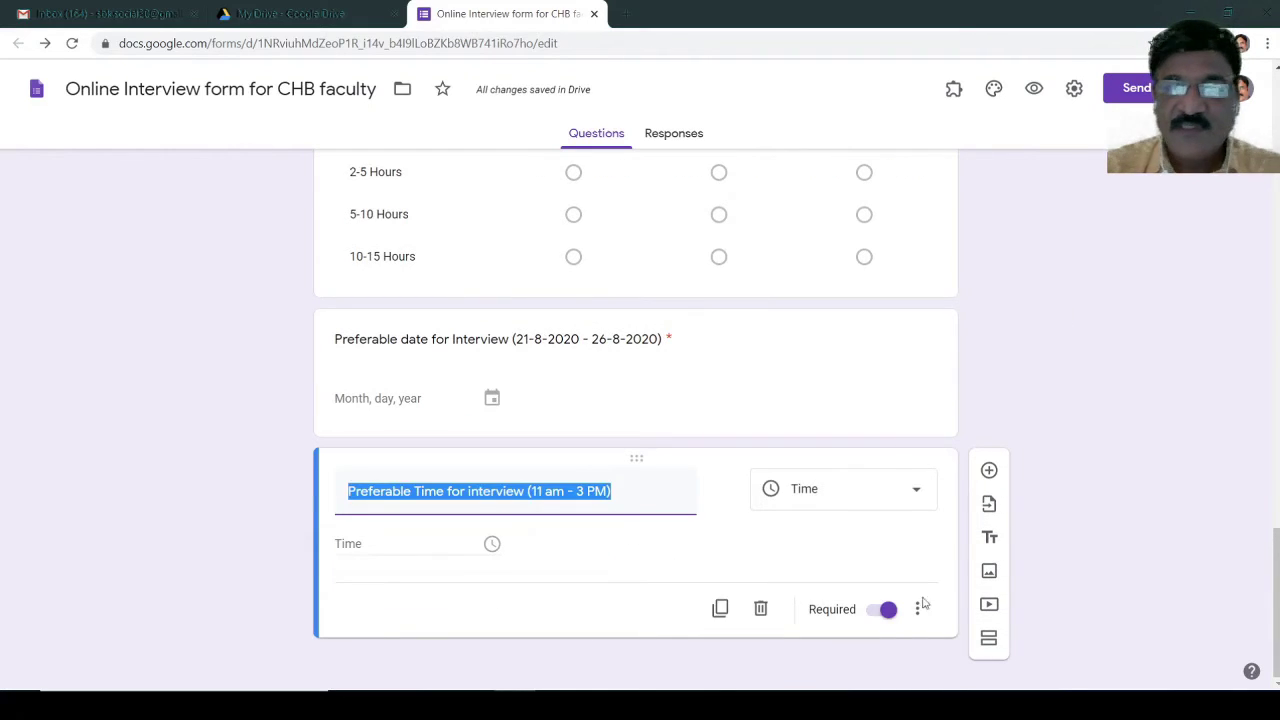
# Insert a 'Meeting App' title block with description 'Install Google Meet for Interview'
pyautogui.click(988, 540)
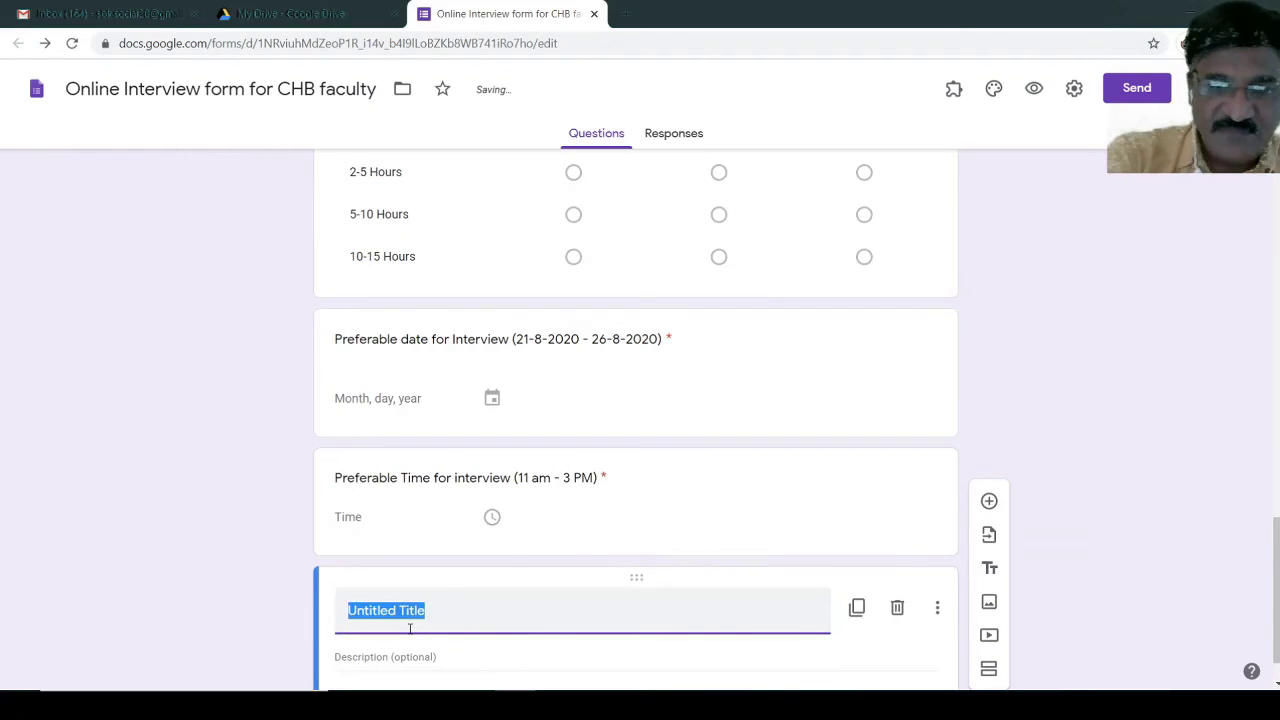
pyautogui.write('Me')
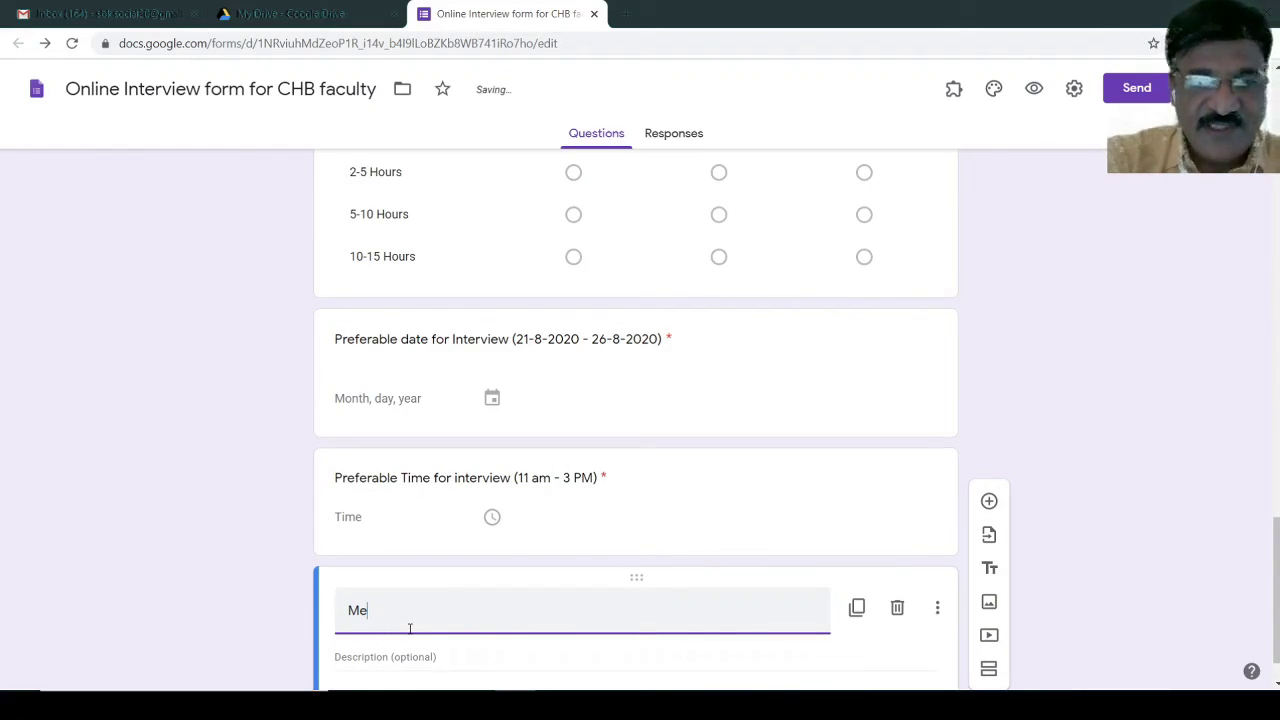
pyautogui.write('eting App')
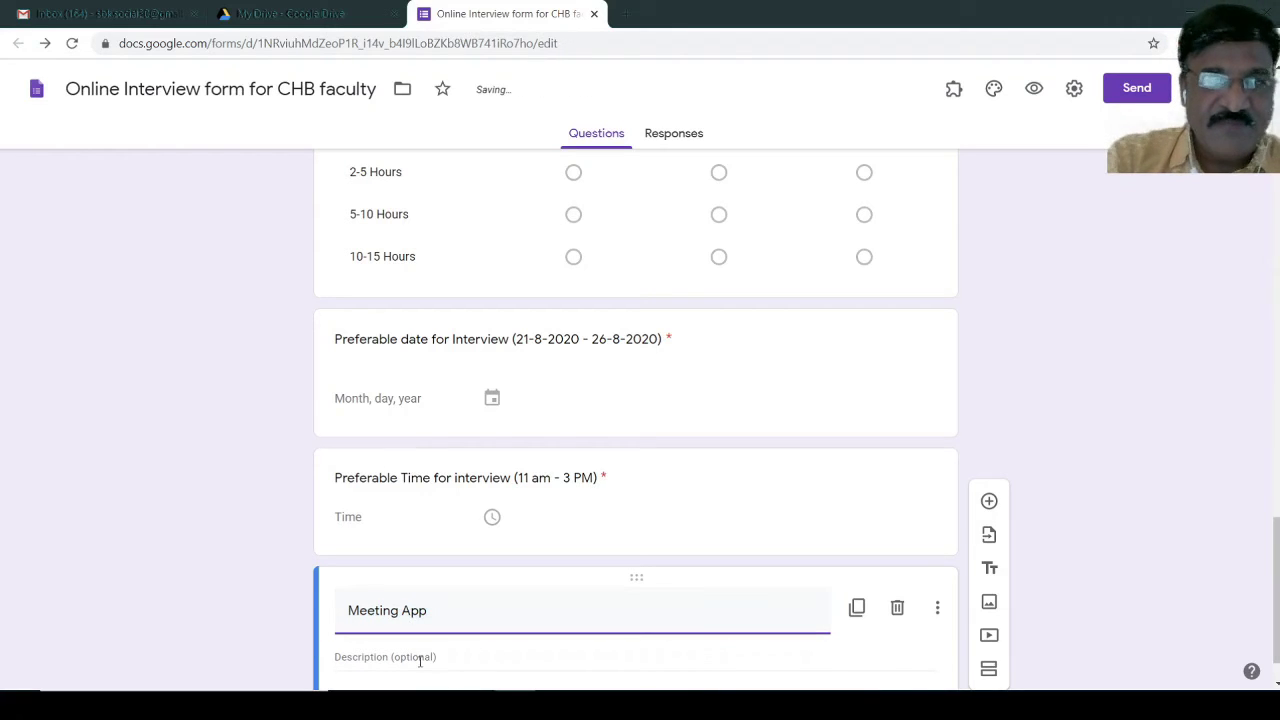
pyautogui.click(406, 657)
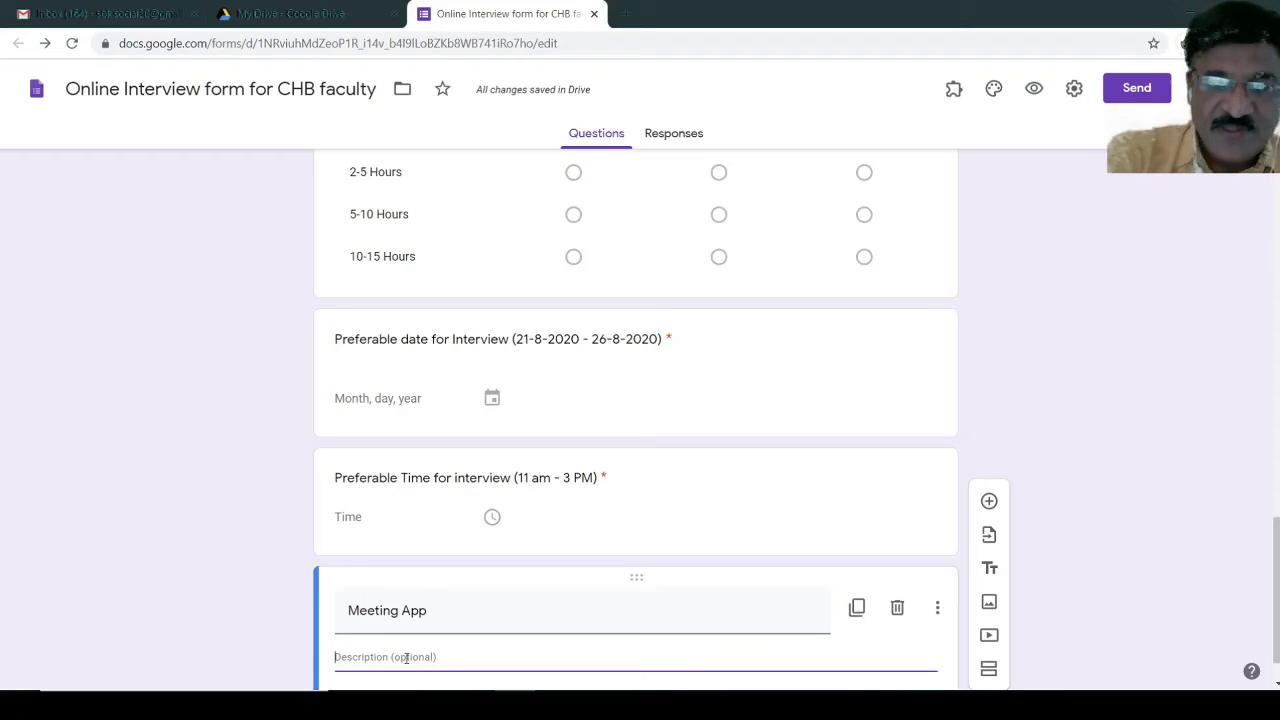
pyautogui.write('Install Google Meet for ')
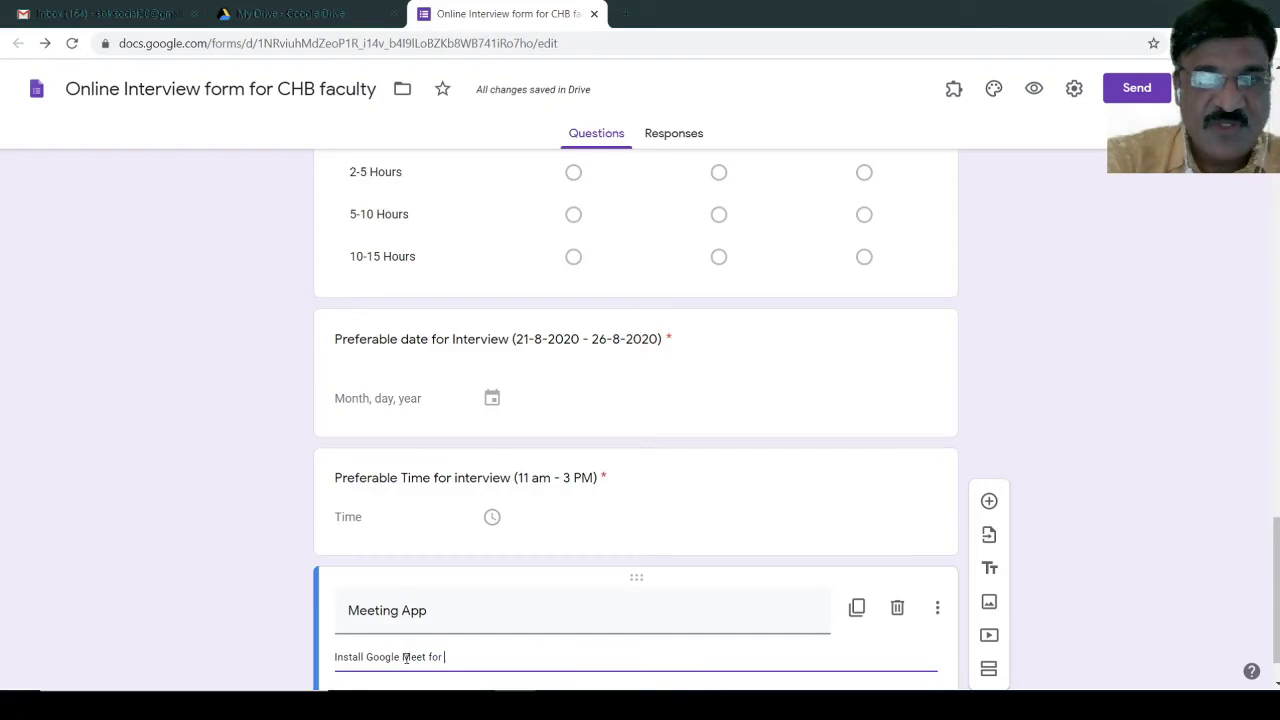
pyautogui.write('Interview')
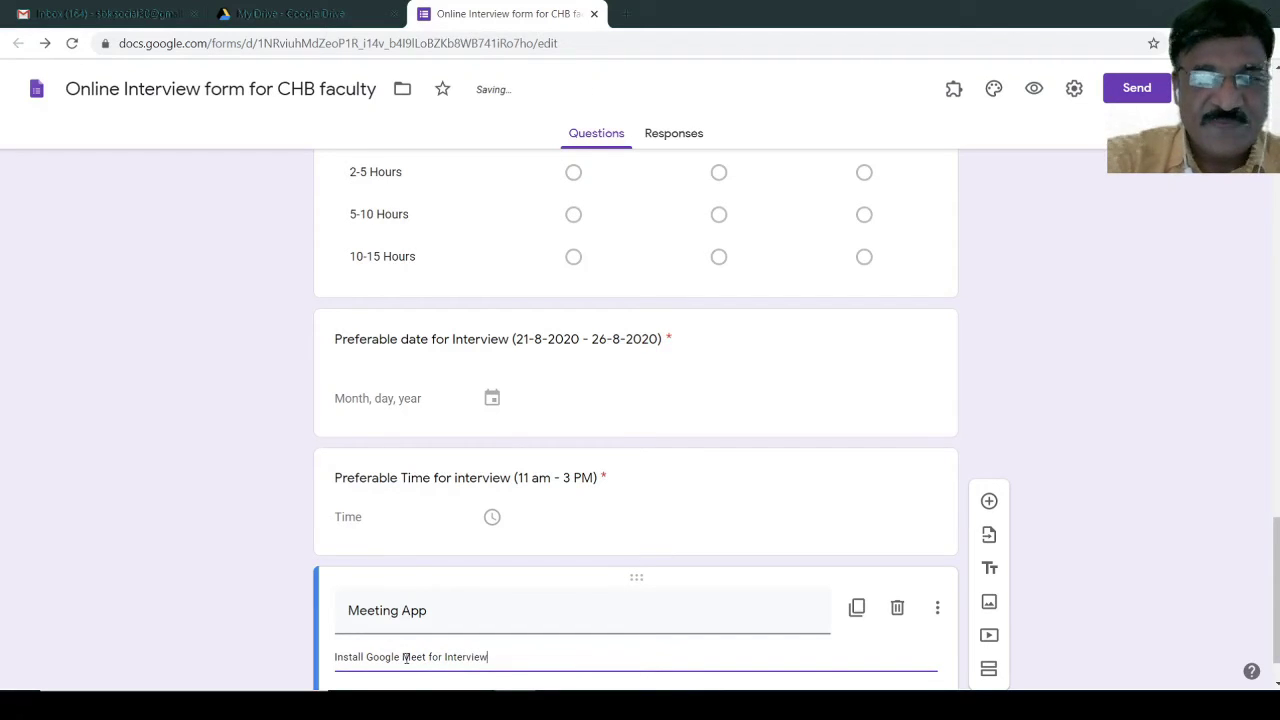
pyautogui.scroll(-1, 405, 657)
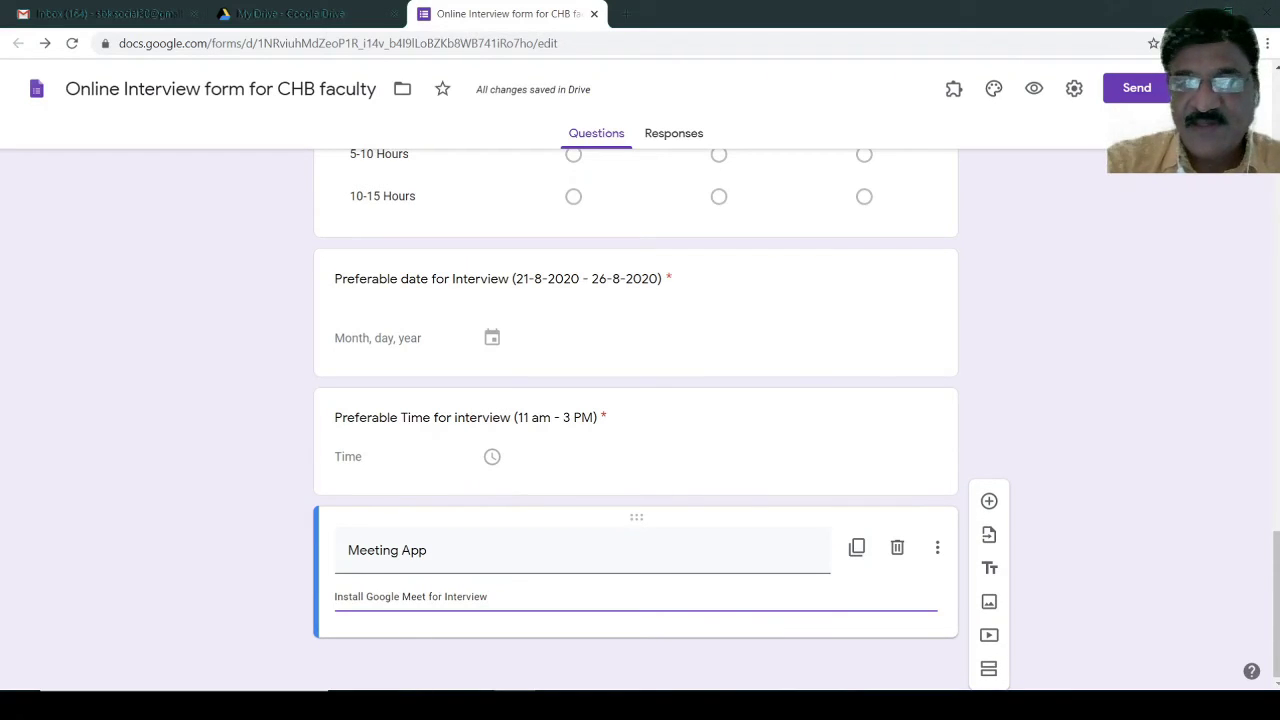
# Upload Instruction.jpg from the computer as an image below Meeting App
pyautogui.click(990, 605)
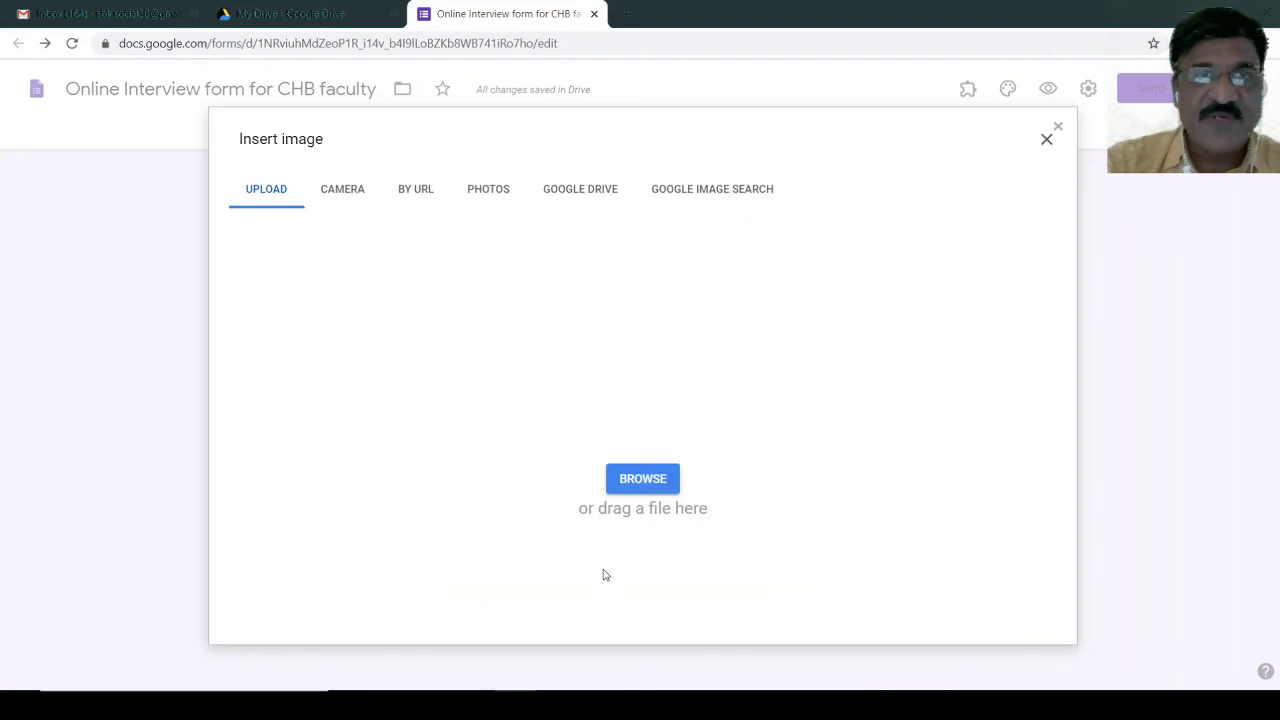
pyautogui.click(642, 479)
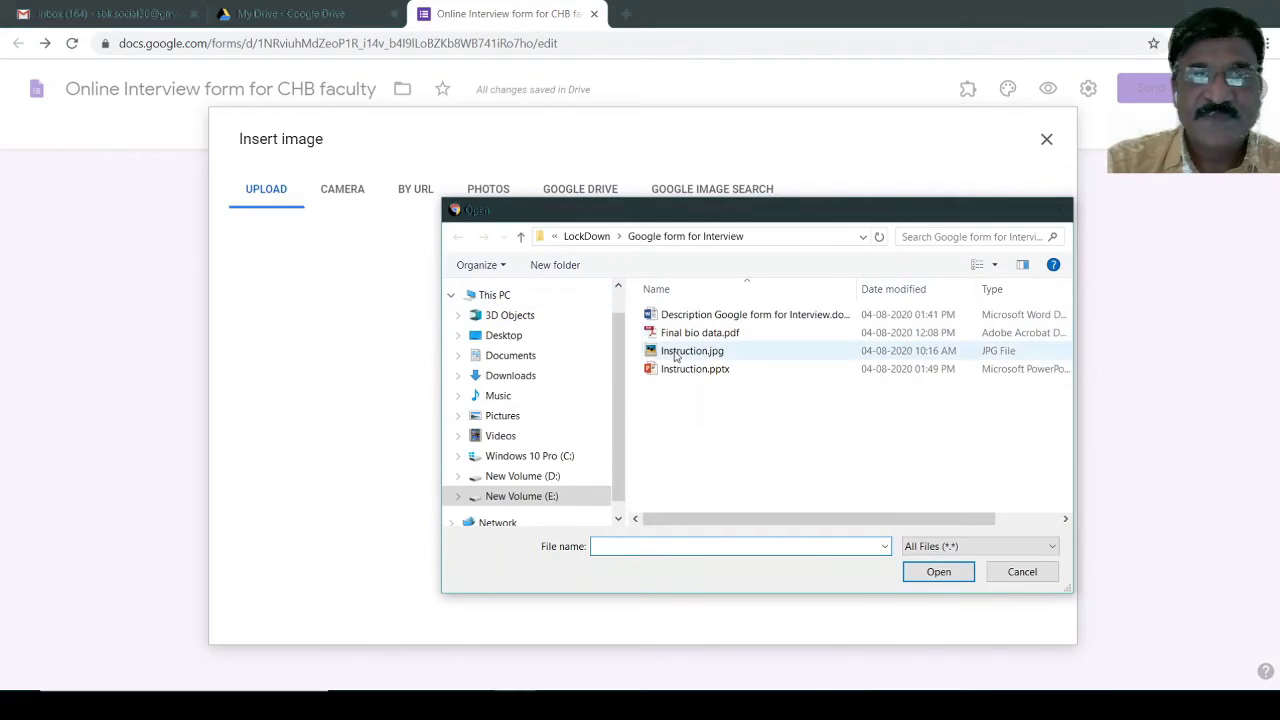
pyautogui.click(678, 358)
pyautogui.click(940, 577)
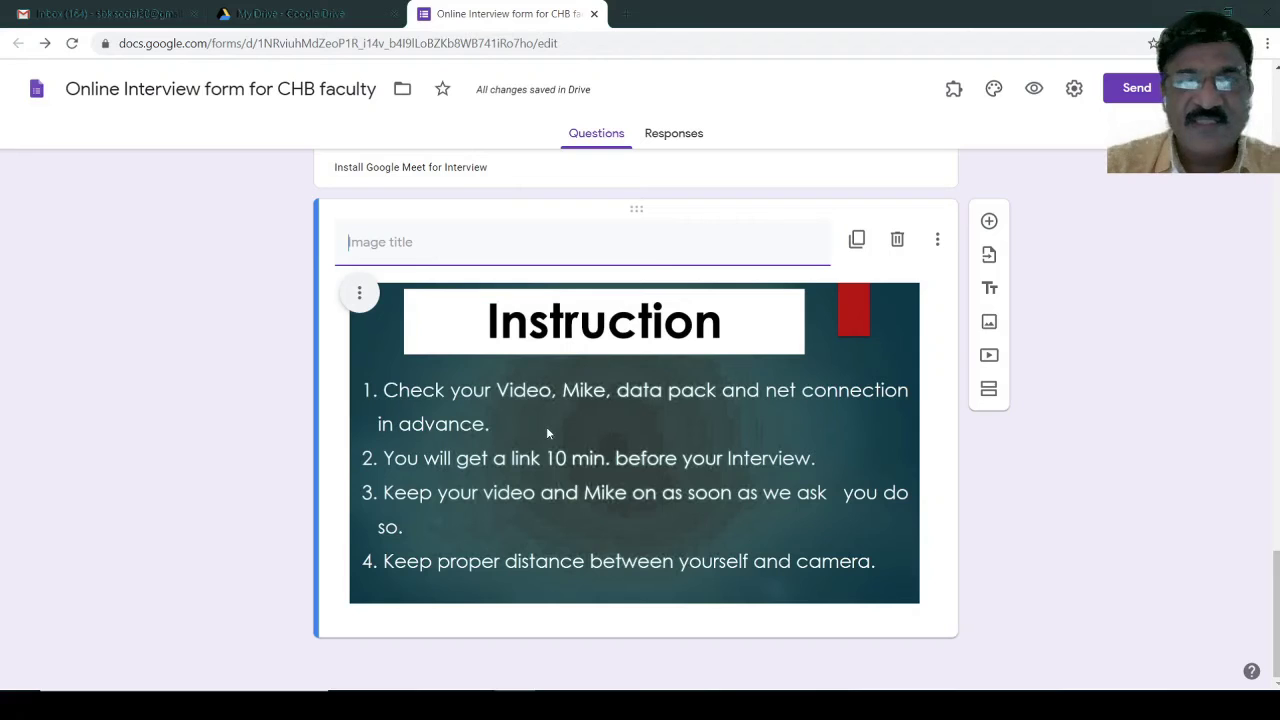
# Add a new section titled 'Instruction'
pyautogui.click(994, 397)
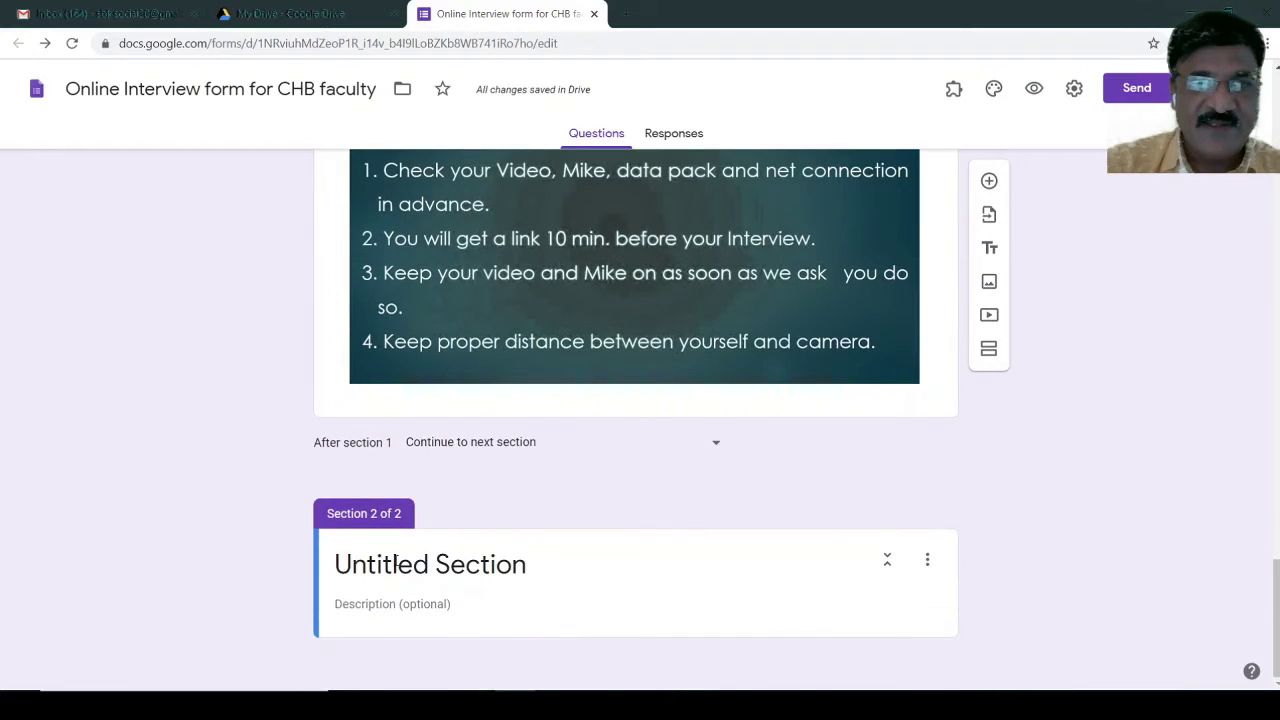
pyautogui.click(396, 564)
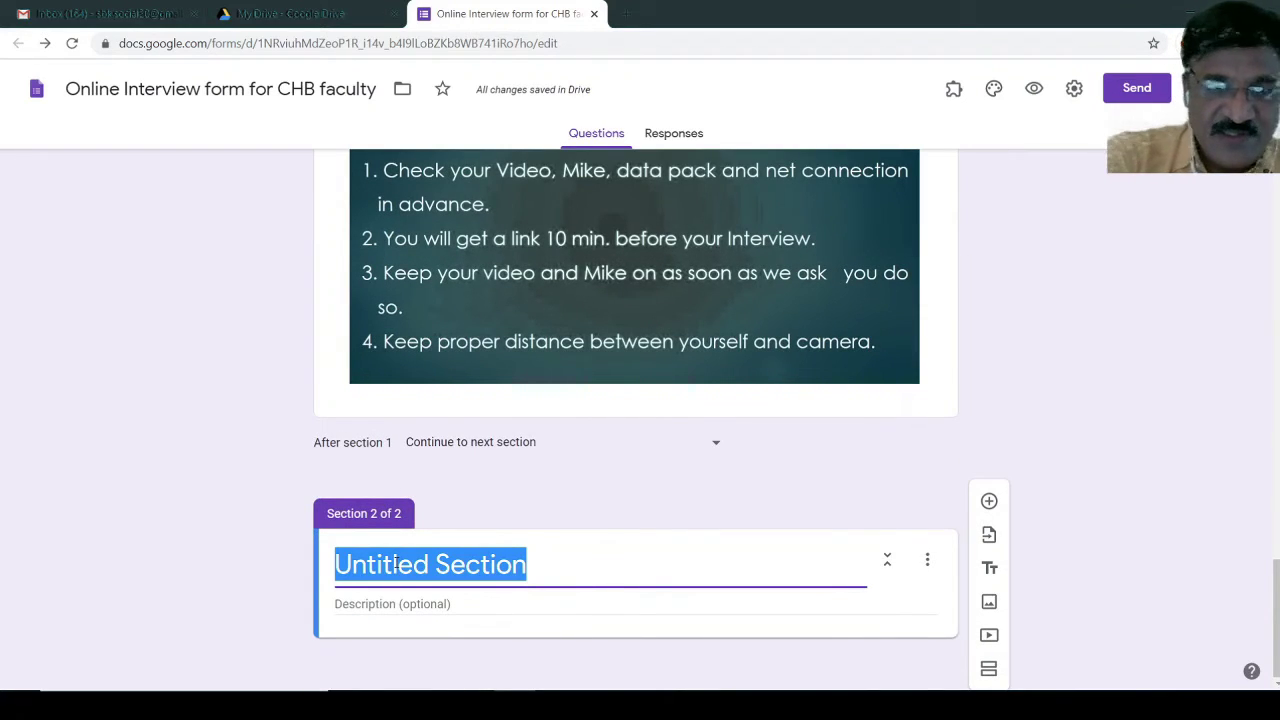
pyautogui.write('Instruction')
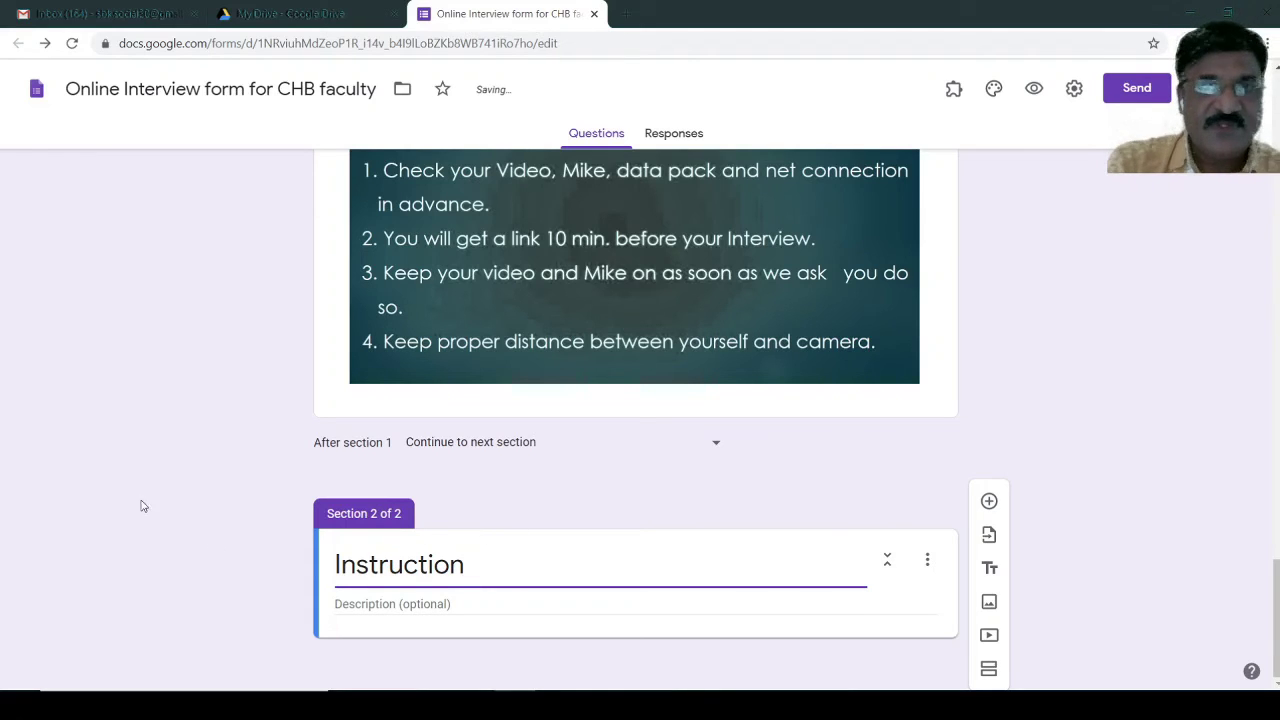
pyautogui.click(165, 486)
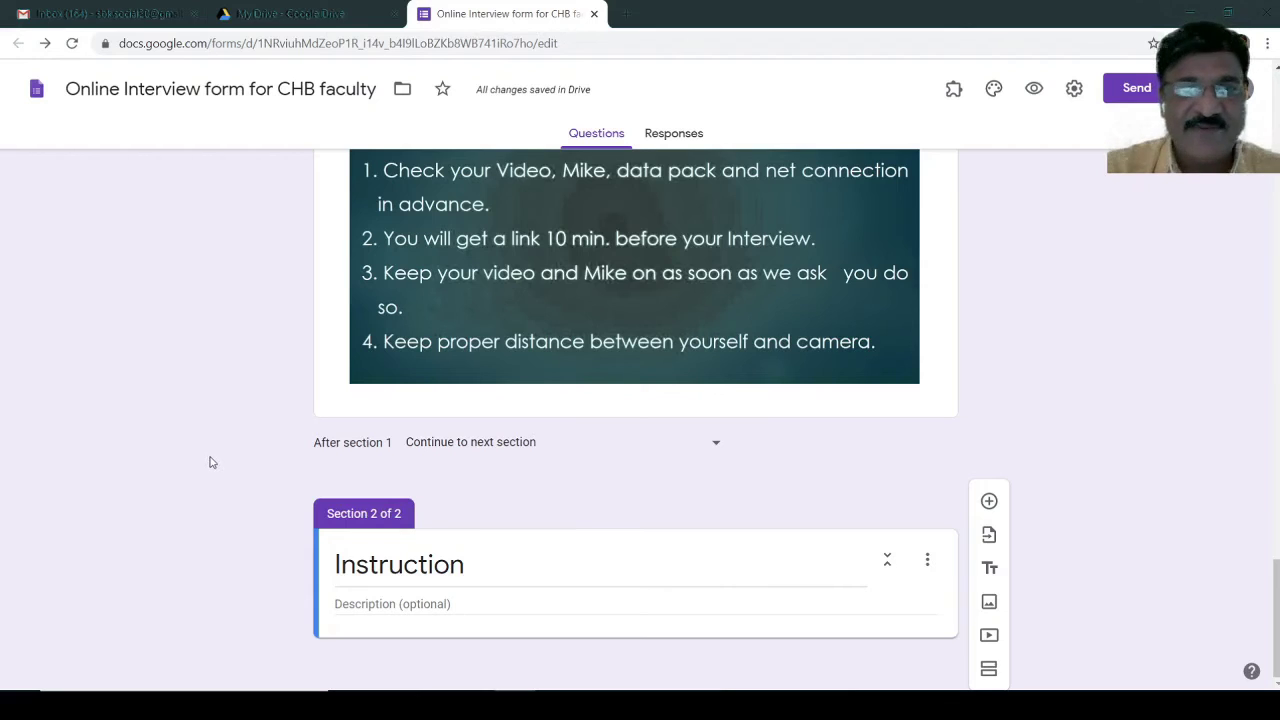
# Move the Meeting App card under the section 2 Instruction heading
pyautogui.scroll(3, 570, 298)
pyautogui.scroll(2, 568, 298)
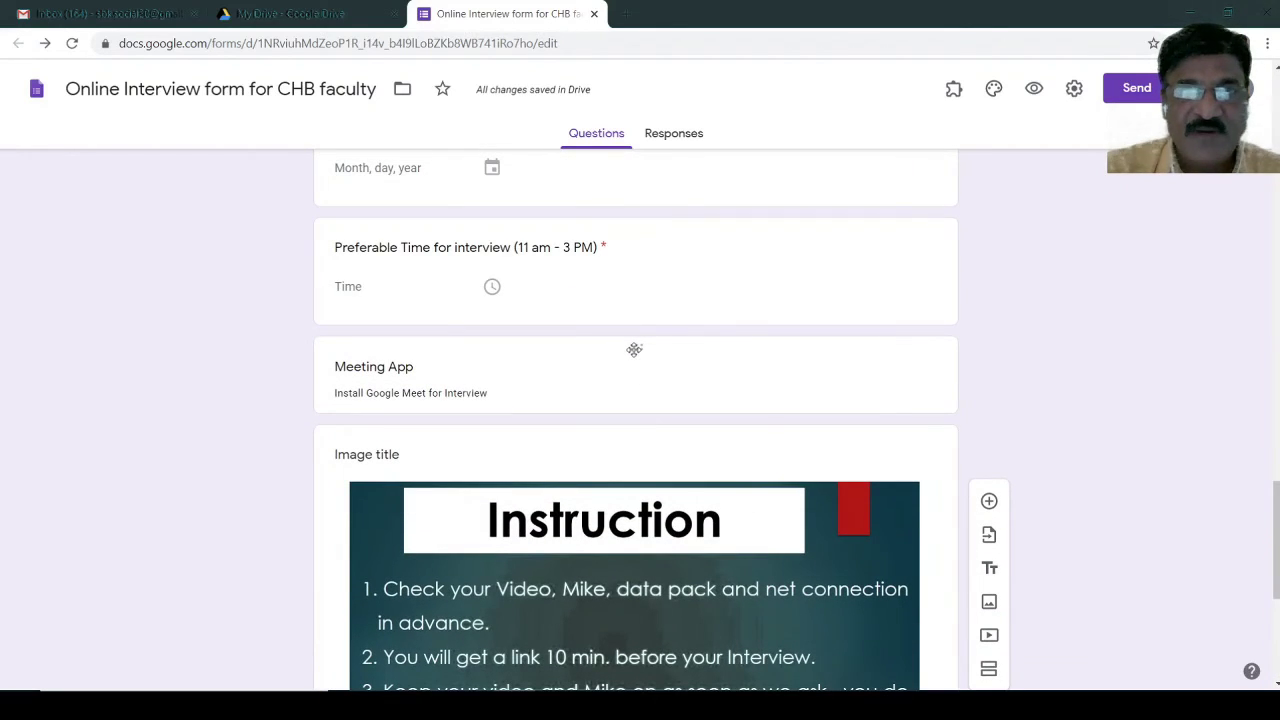
pyautogui.moveTo(634, 349)
pyautogui.mouseDown()
pyautogui.moveTo(634, 685)
pyautogui.moveTo(546, 563)
pyautogui.mouseUp()
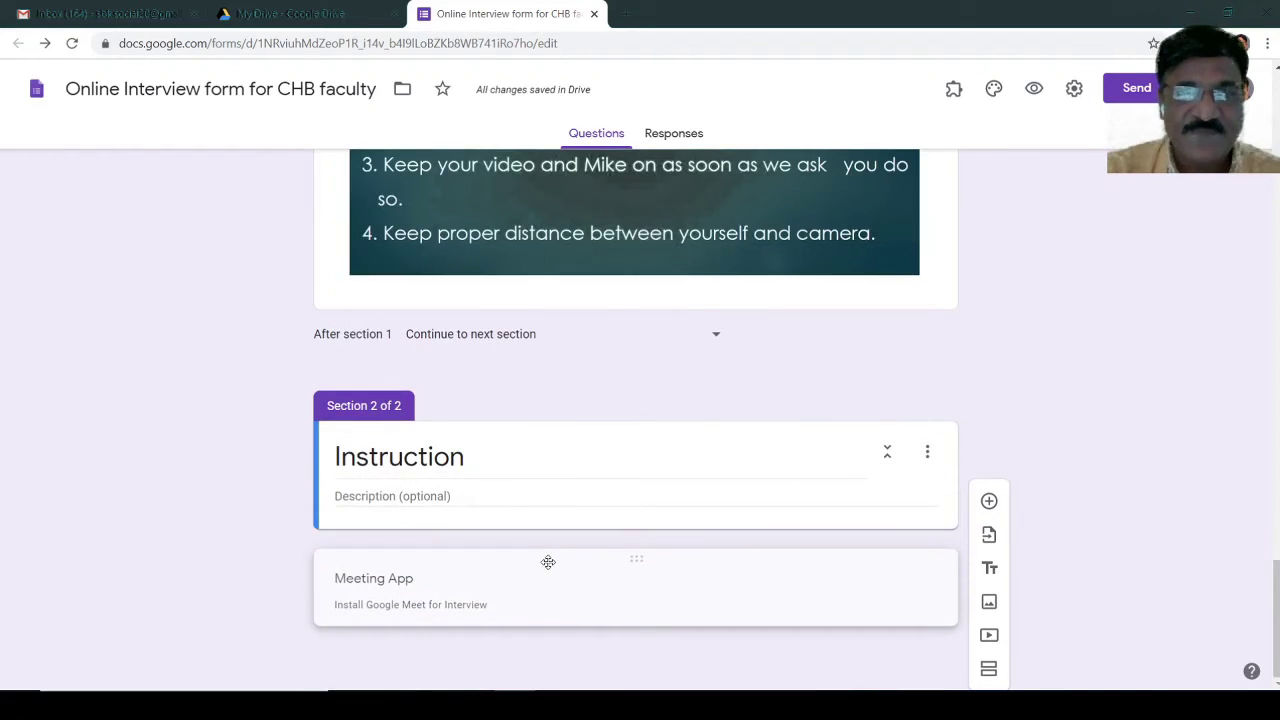
pyautogui.click(549, 568)
# Move the Instruction image card below the Meeting App card
pyautogui.scroll(2, 536, 440)
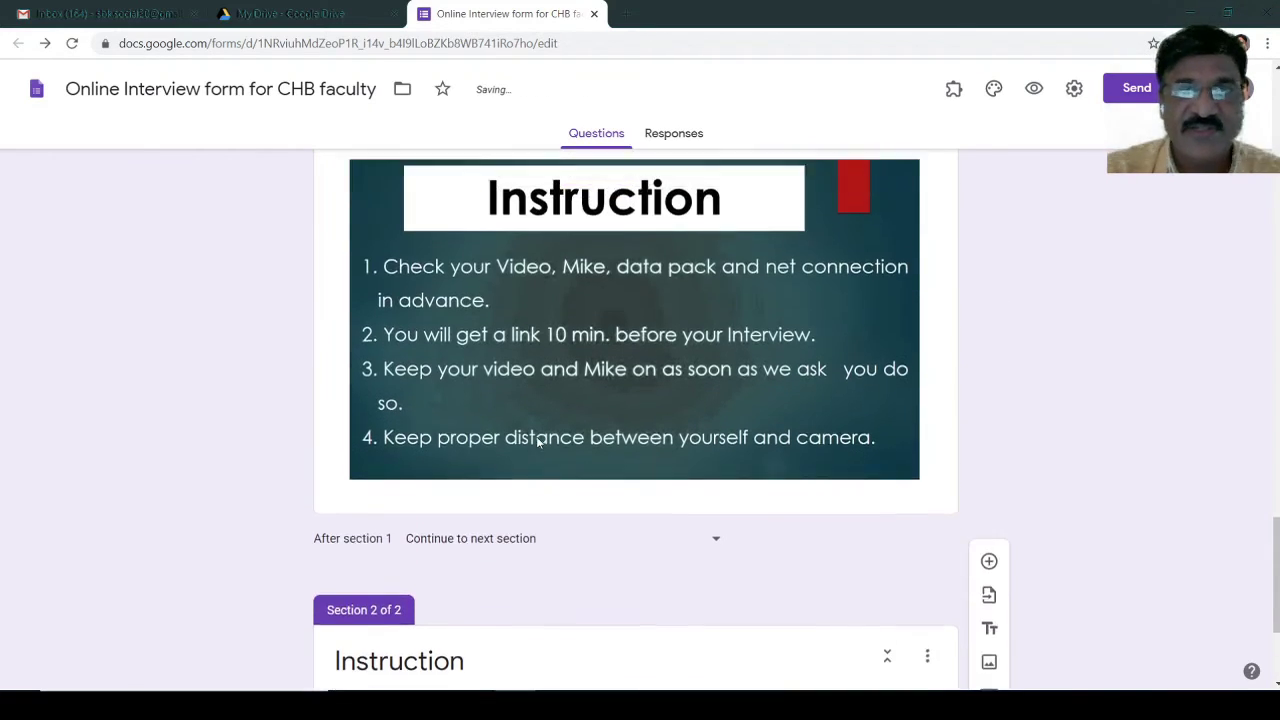
pyautogui.scroll(3, 536, 438)
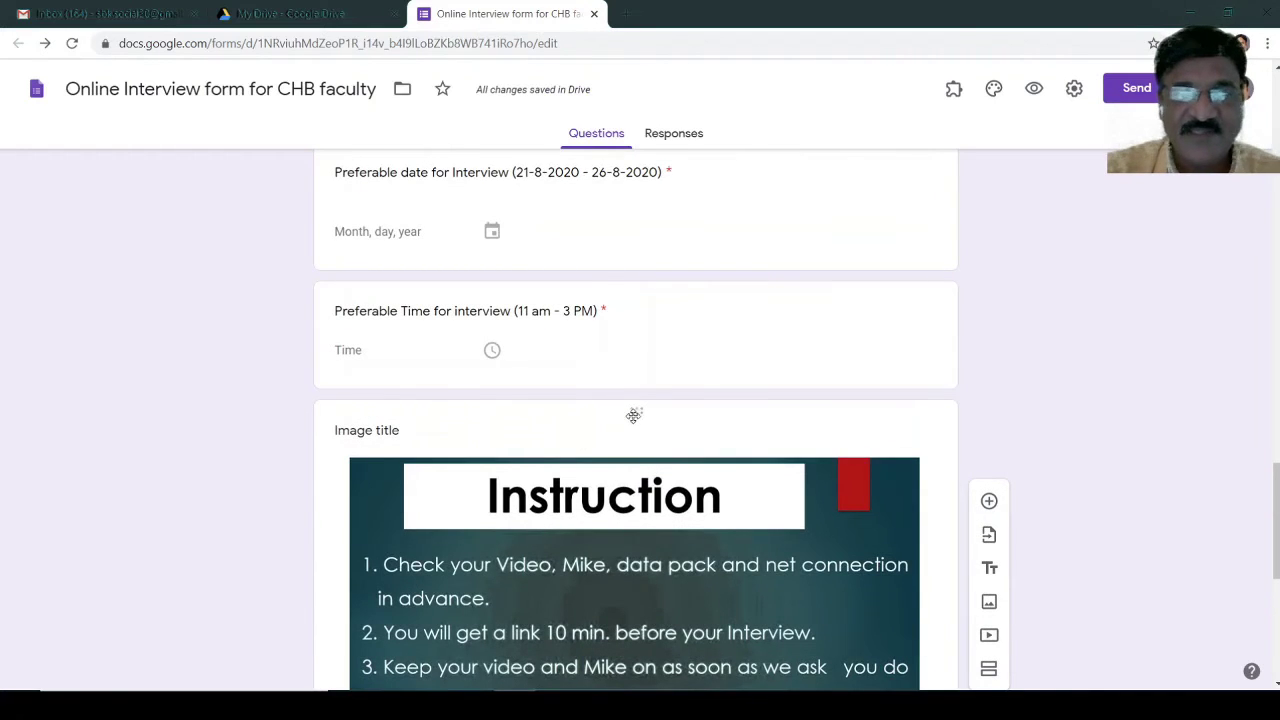
pyautogui.moveTo(634, 428)
pyautogui.mouseDown()
pyautogui.moveTo(621, 573)
pyautogui.moveTo(531, 213)
pyautogui.mouseUp()
pyautogui.click(504, 442)
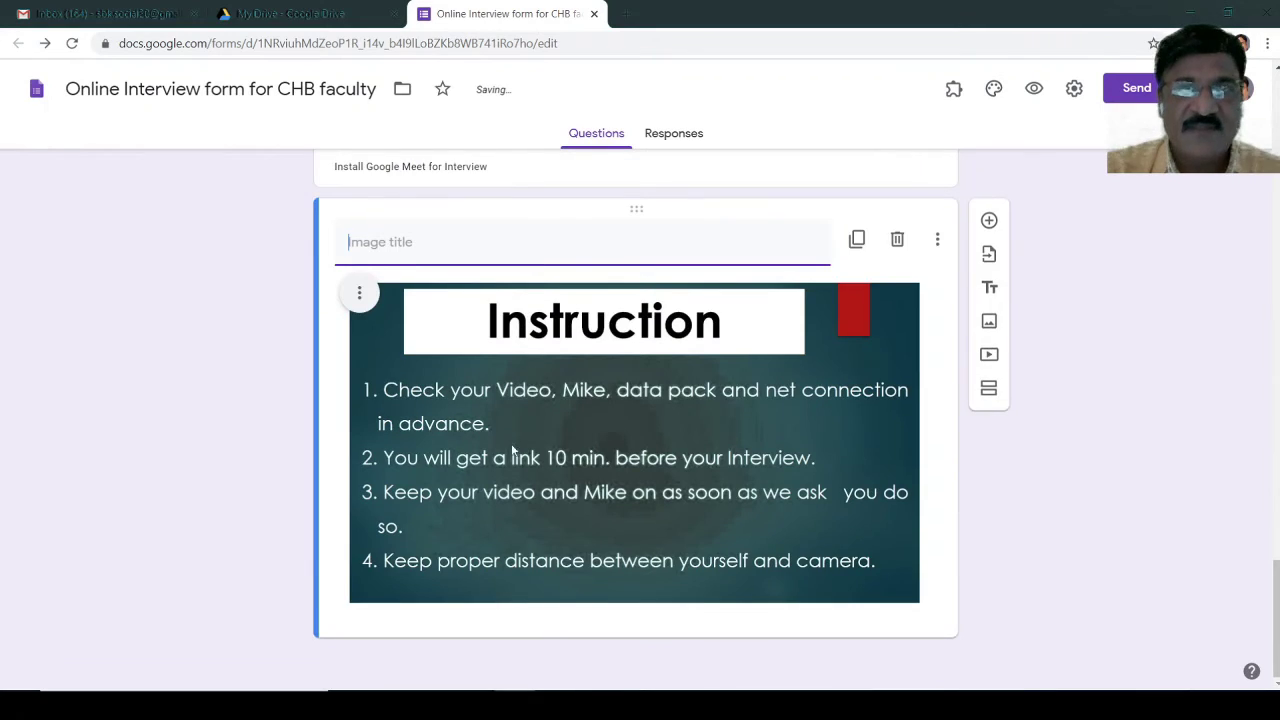
pyautogui.scroll(4, 571, 450)
pyautogui.scroll(5, 571, 450)
pyautogui.scroll(5, 571, 450)
pyautogui.scroll(5, 571, 450)
pyautogui.scroll(5, 574, 453)
pyautogui.scroll(2, 574, 453)
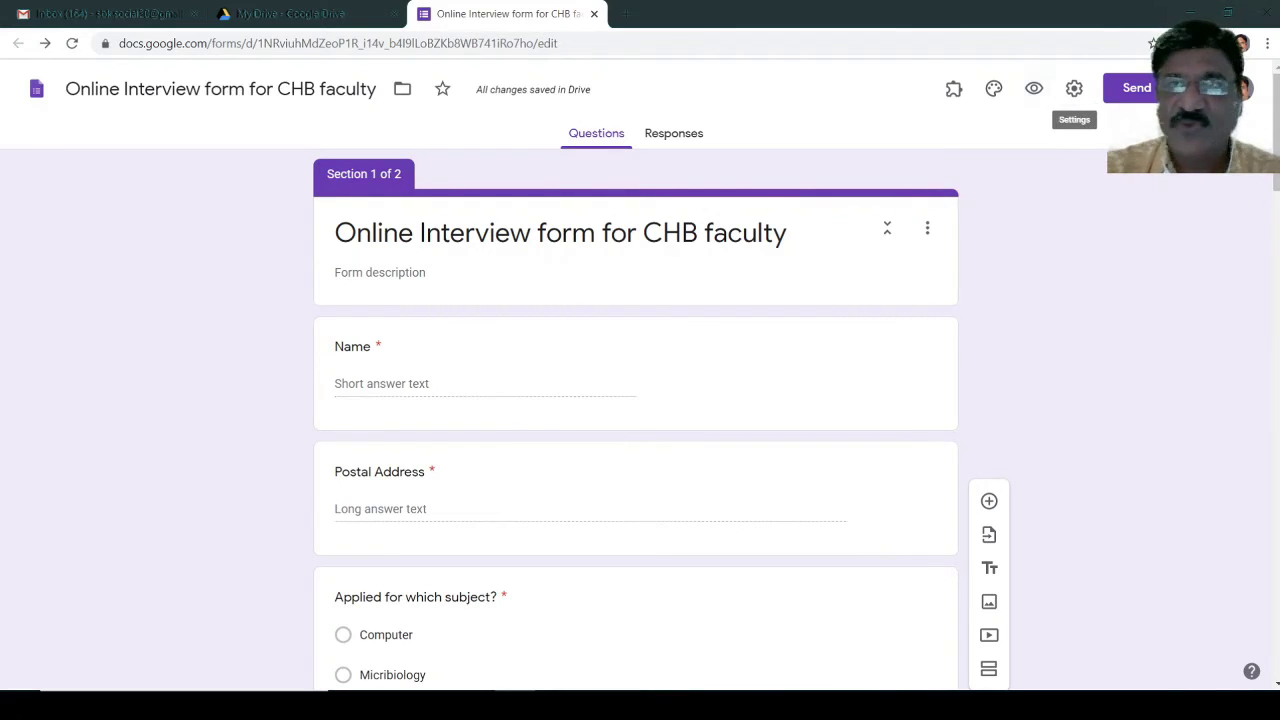
# Turn on Collect email addresses and Limit to 1 response, save, and preview the form
pyautogui.click(1075, 90)
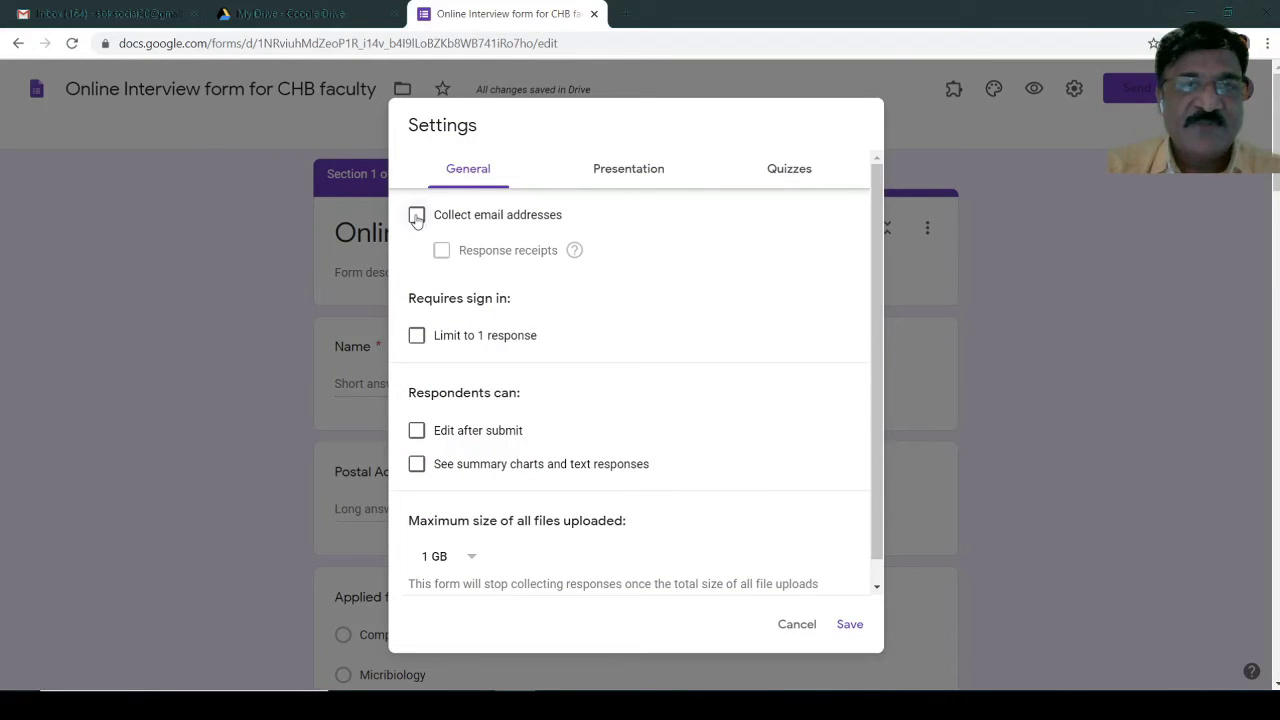
pyautogui.click(417, 219)
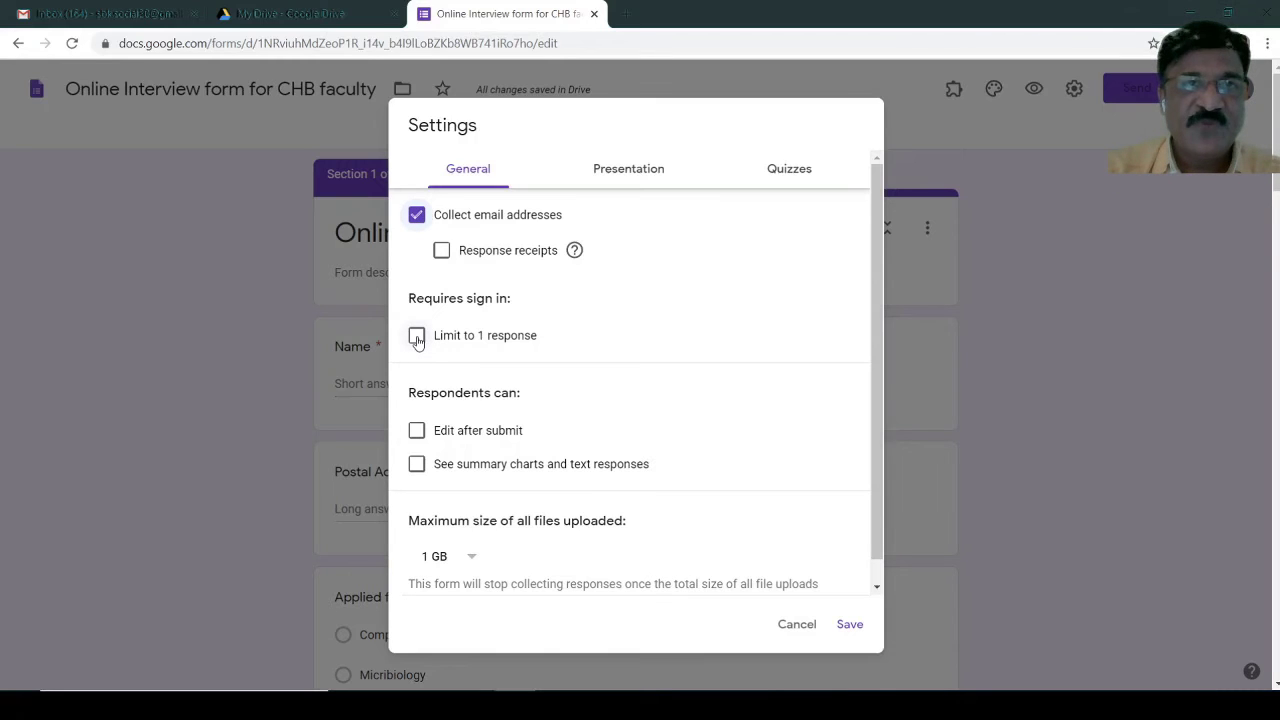
pyautogui.click(417, 336)
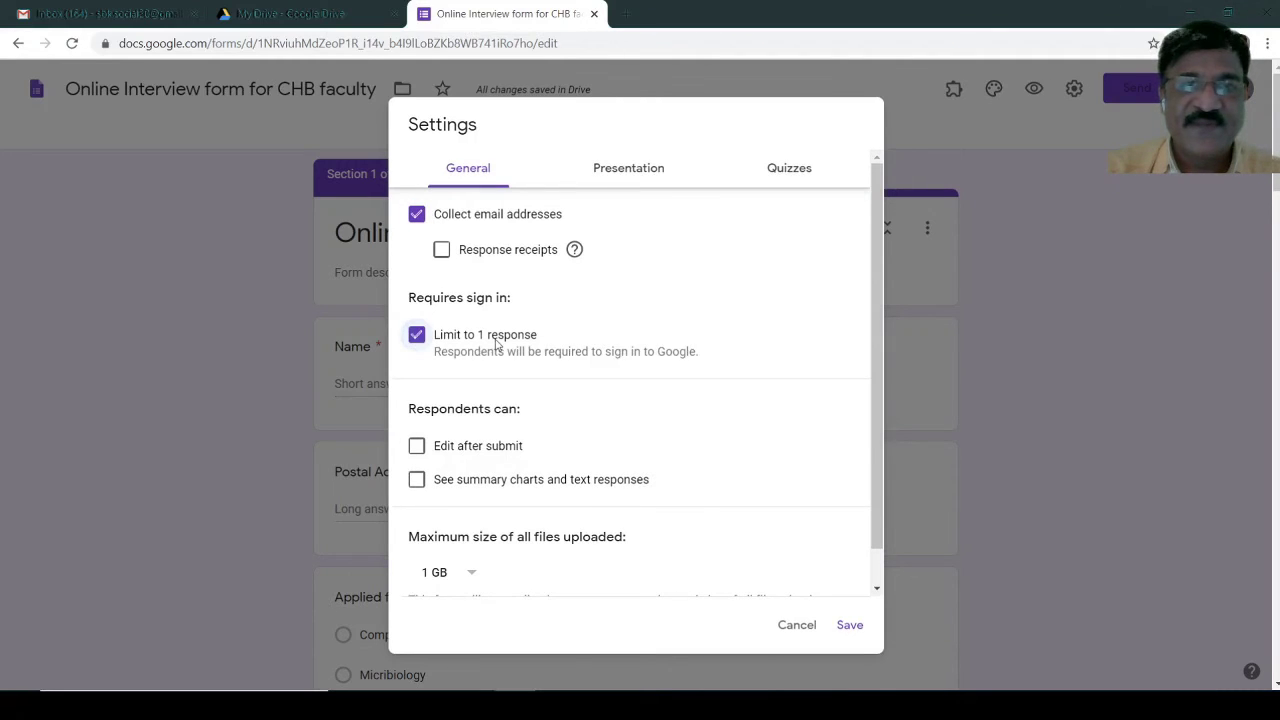
pyautogui.click(849, 625)
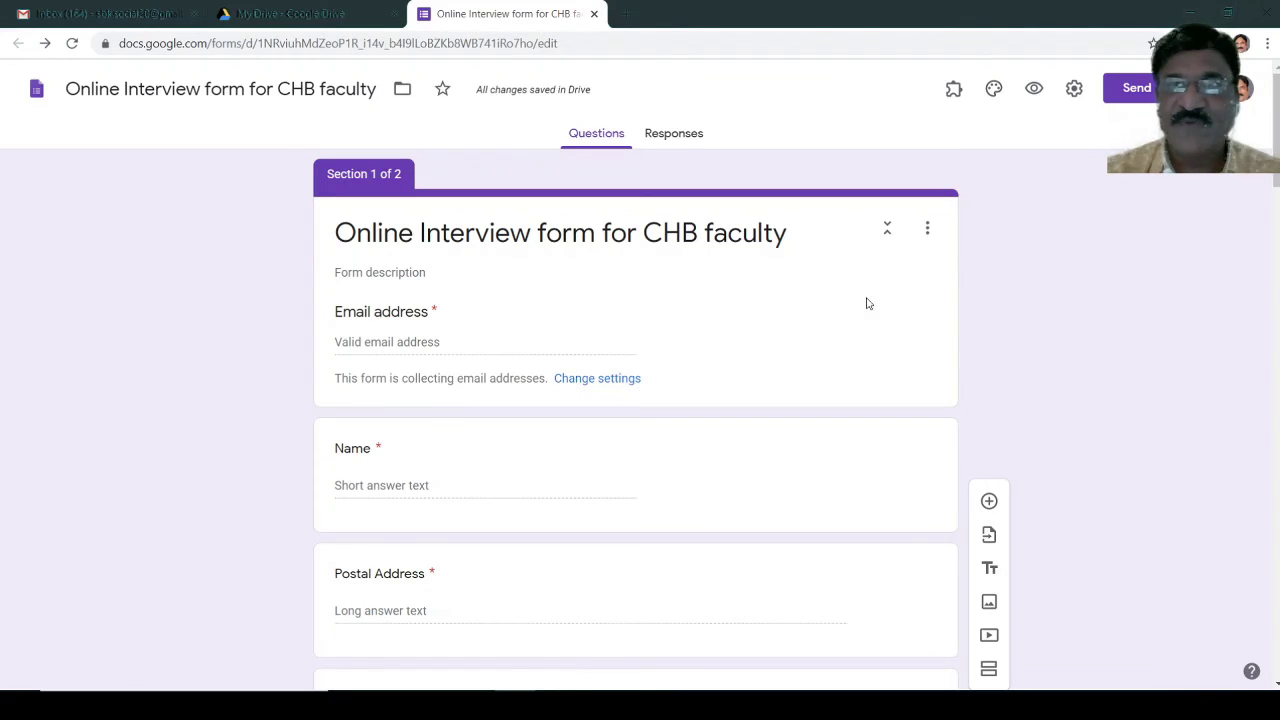
pyautogui.click(1034, 89)
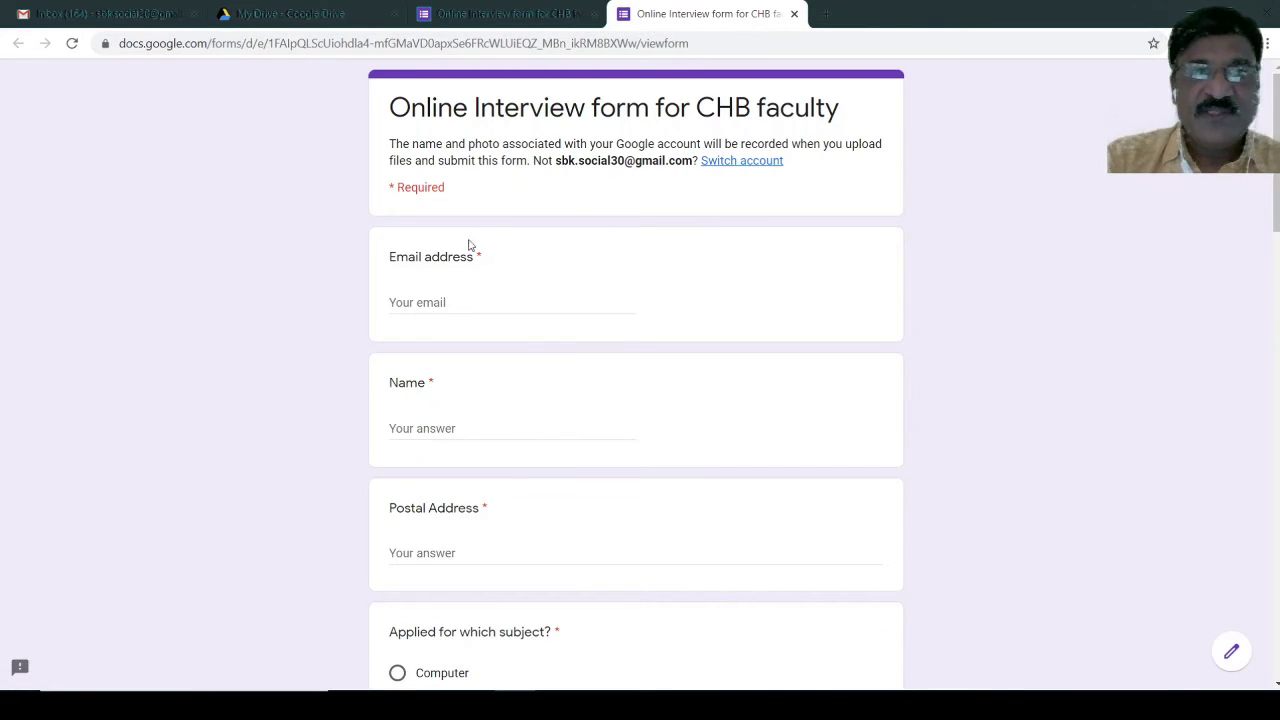
# Enter the respondent's Gmail email address in the preview
pyautogui.click(403, 299)
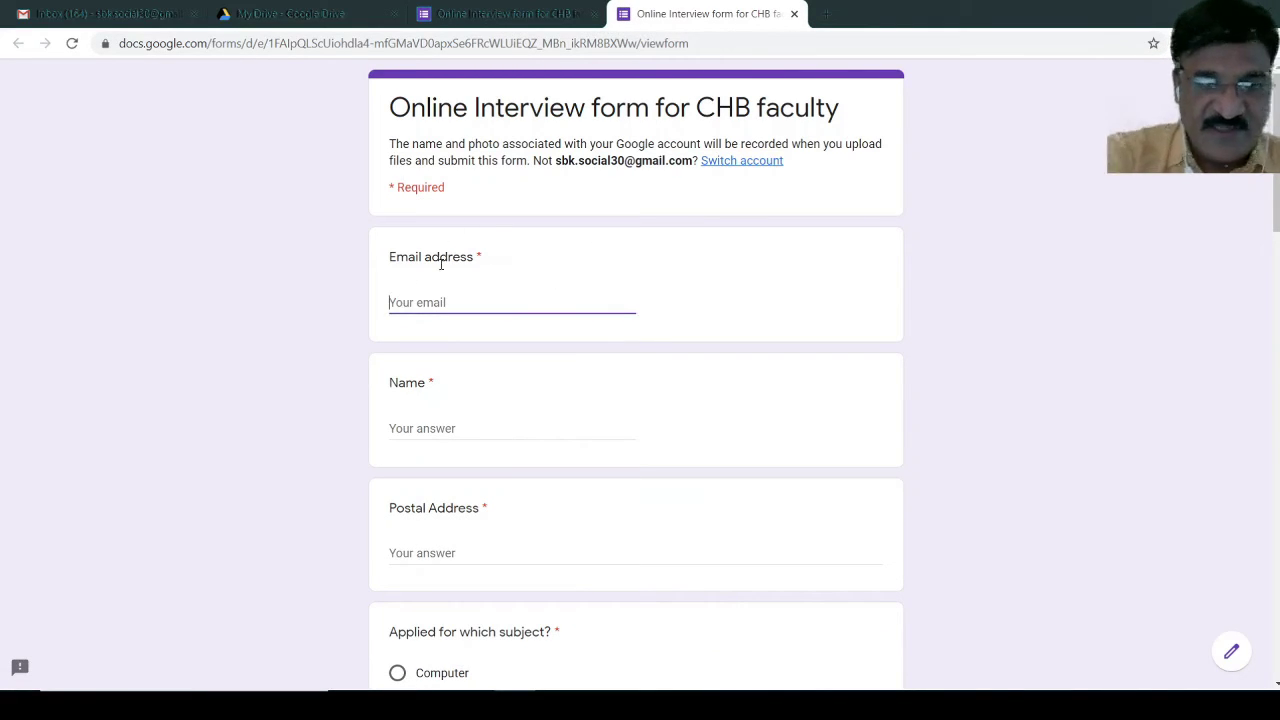
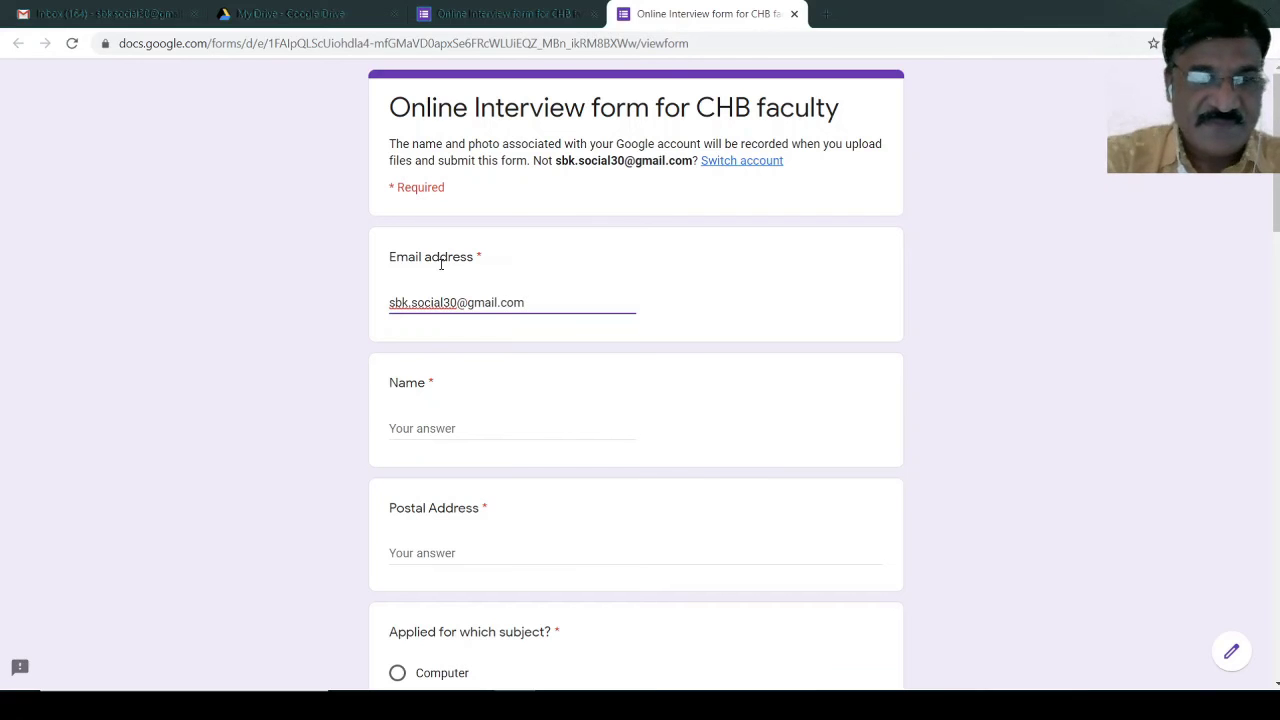
pyautogui.press('Tab')
# Fill in the respondent's name and five-line postal address
pyautogui.write('Dr')
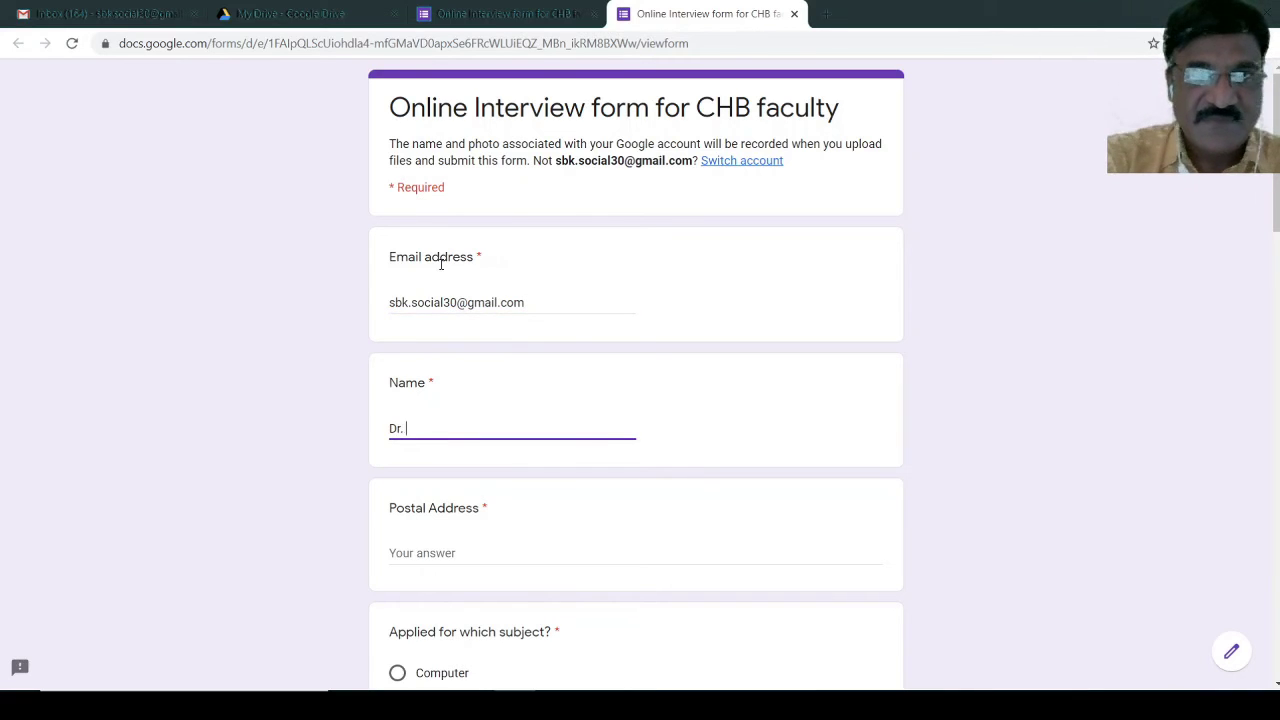
pyautogui.write('isho')
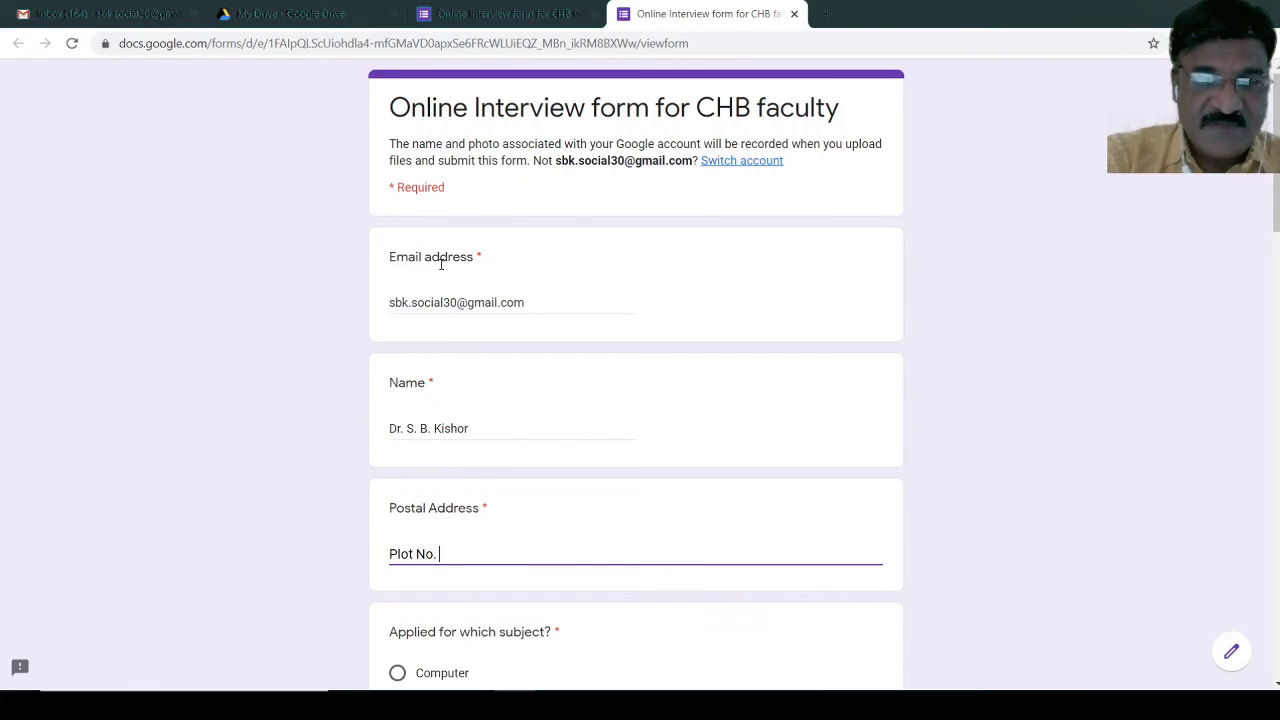
pyautogui.press('Return')
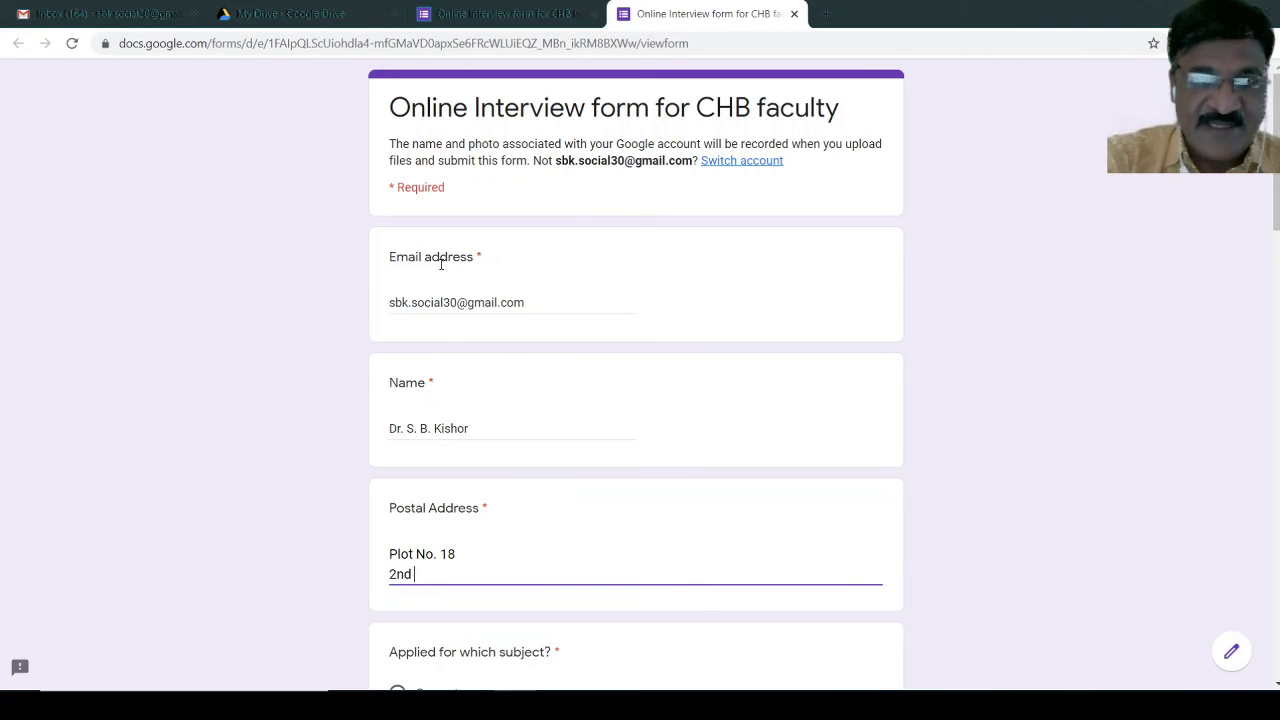
pyautogui.press('Return')
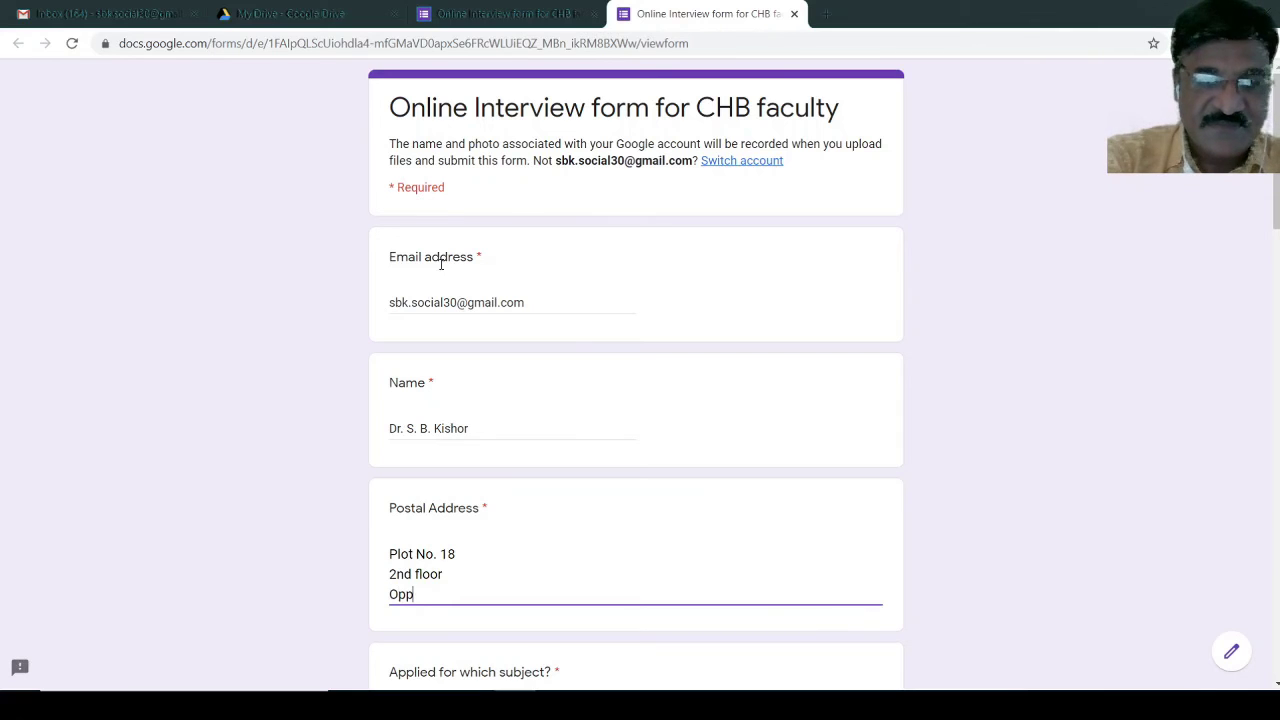
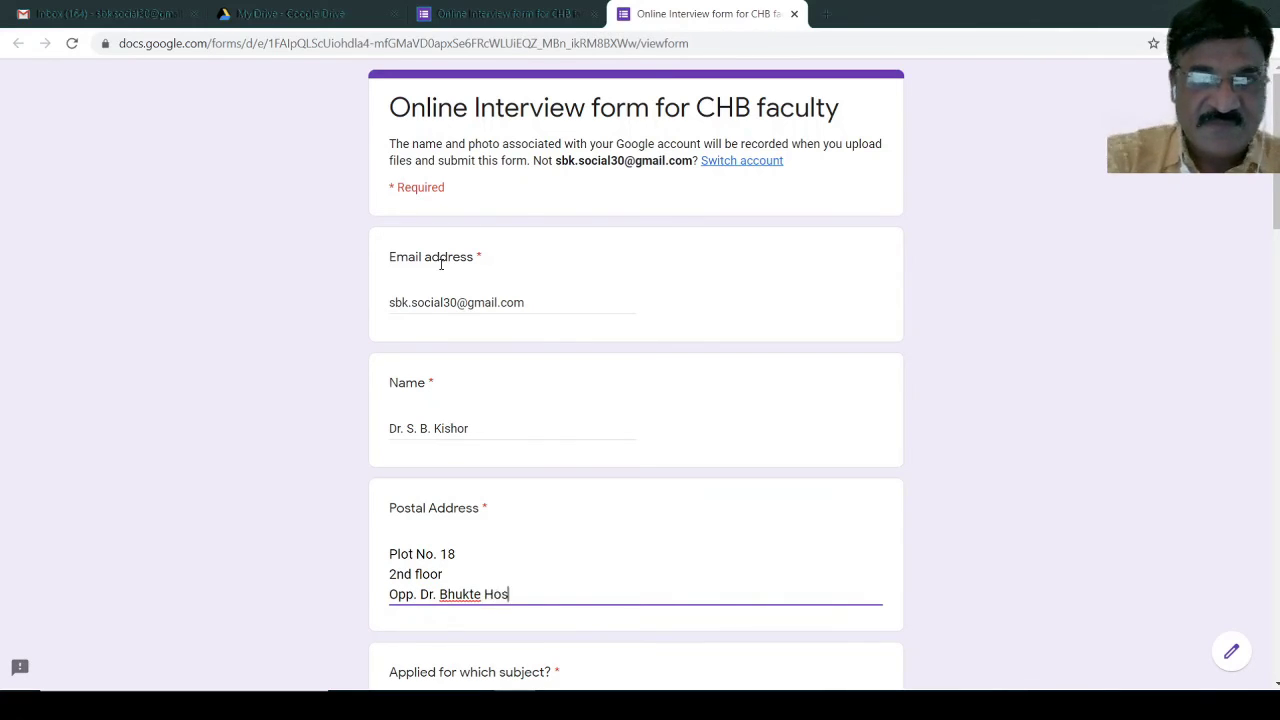
pyautogui.press('Return')
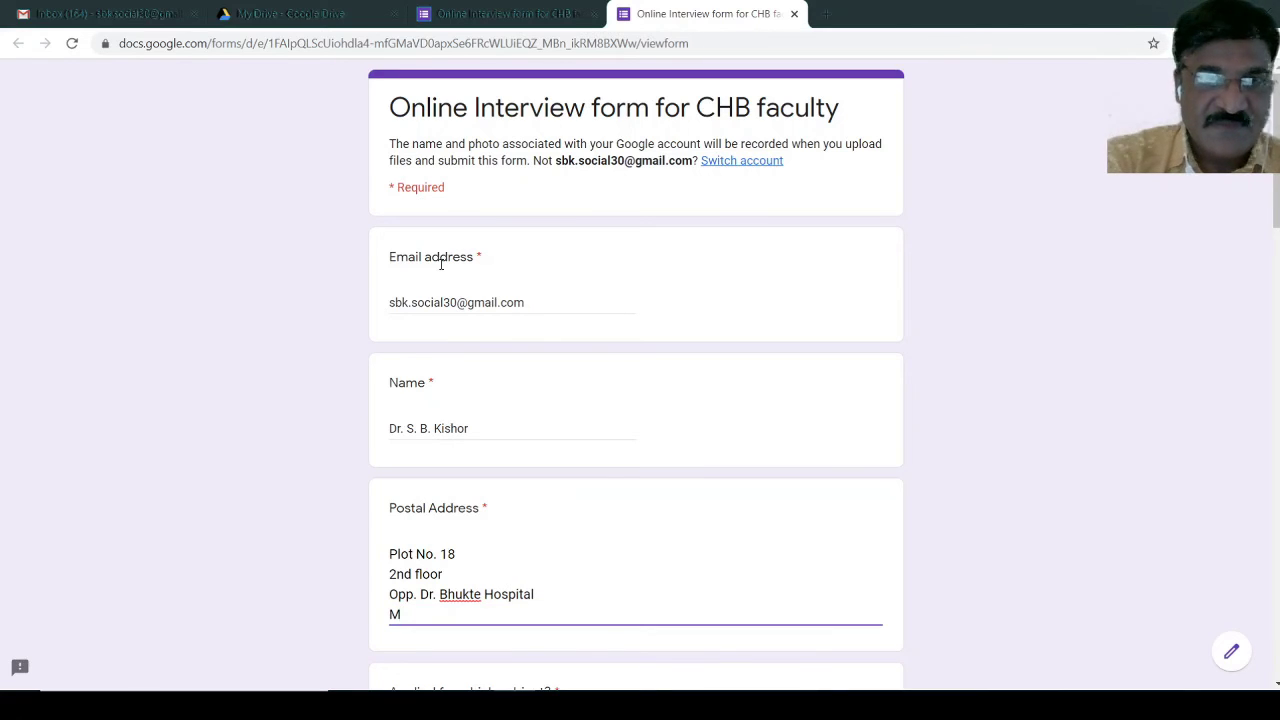
pyautogui.press('Return')
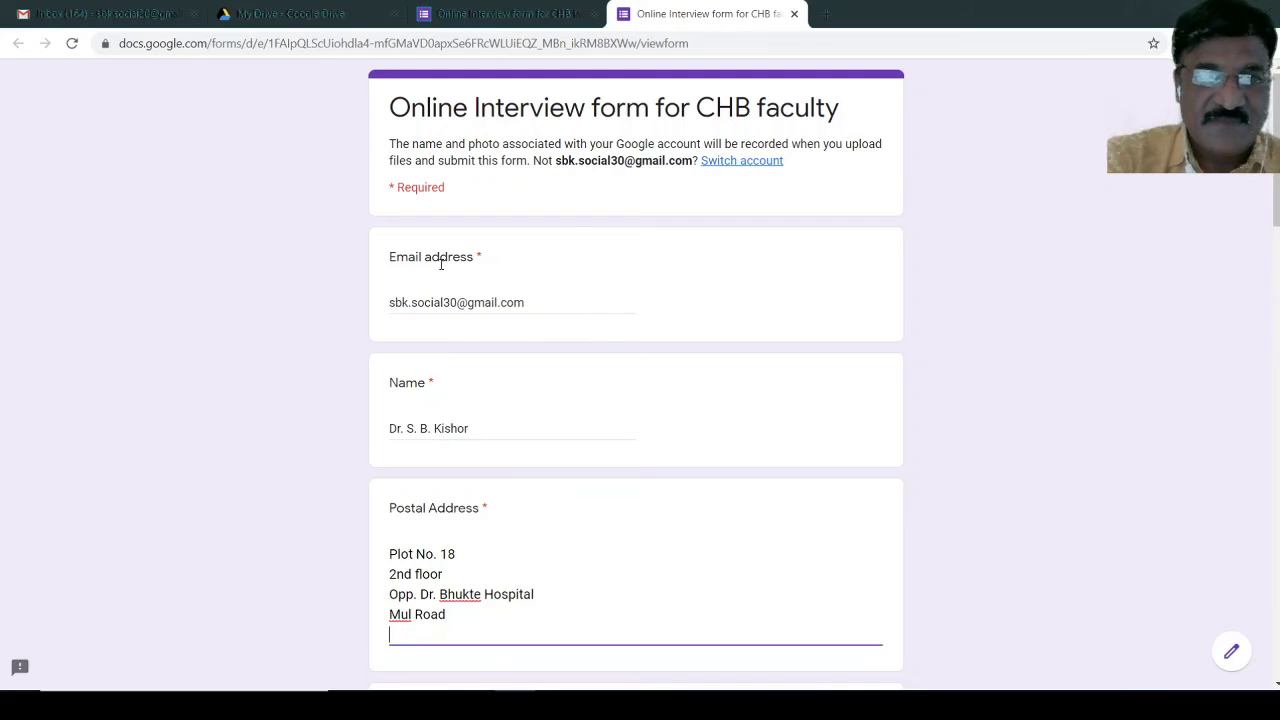
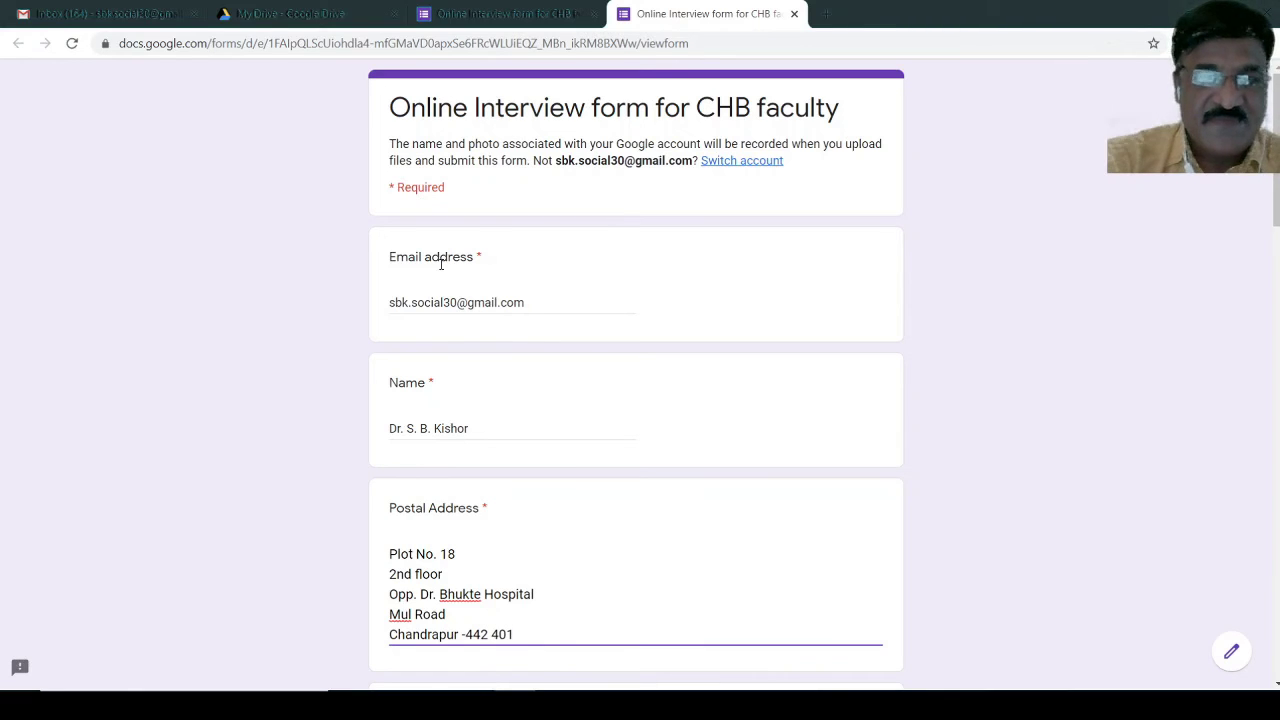
# Choose Computer as the subject and tick PG, M.Phil and Ph.D qualifications
pyautogui.scroll(-3, 577, 258)
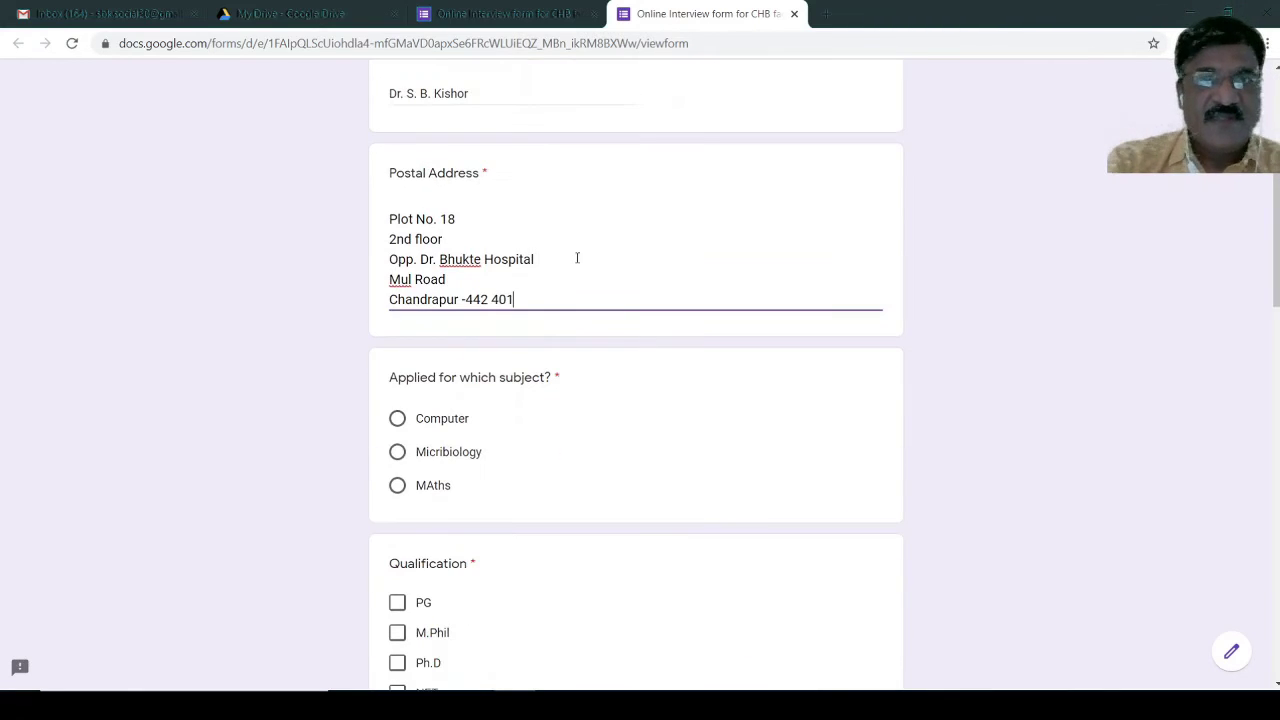
pyautogui.click(424, 421)
pyautogui.scroll(-3, 460, 470)
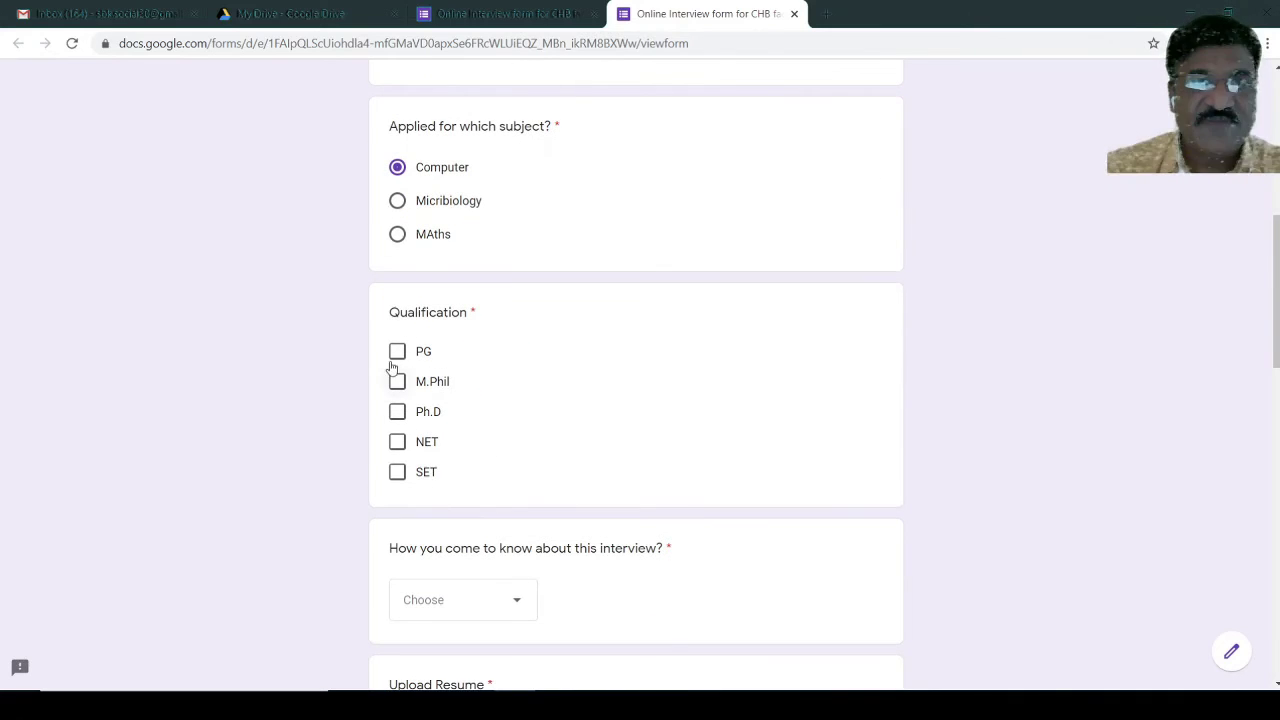
pyautogui.click(397, 353)
pyautogui.click(400, 388)
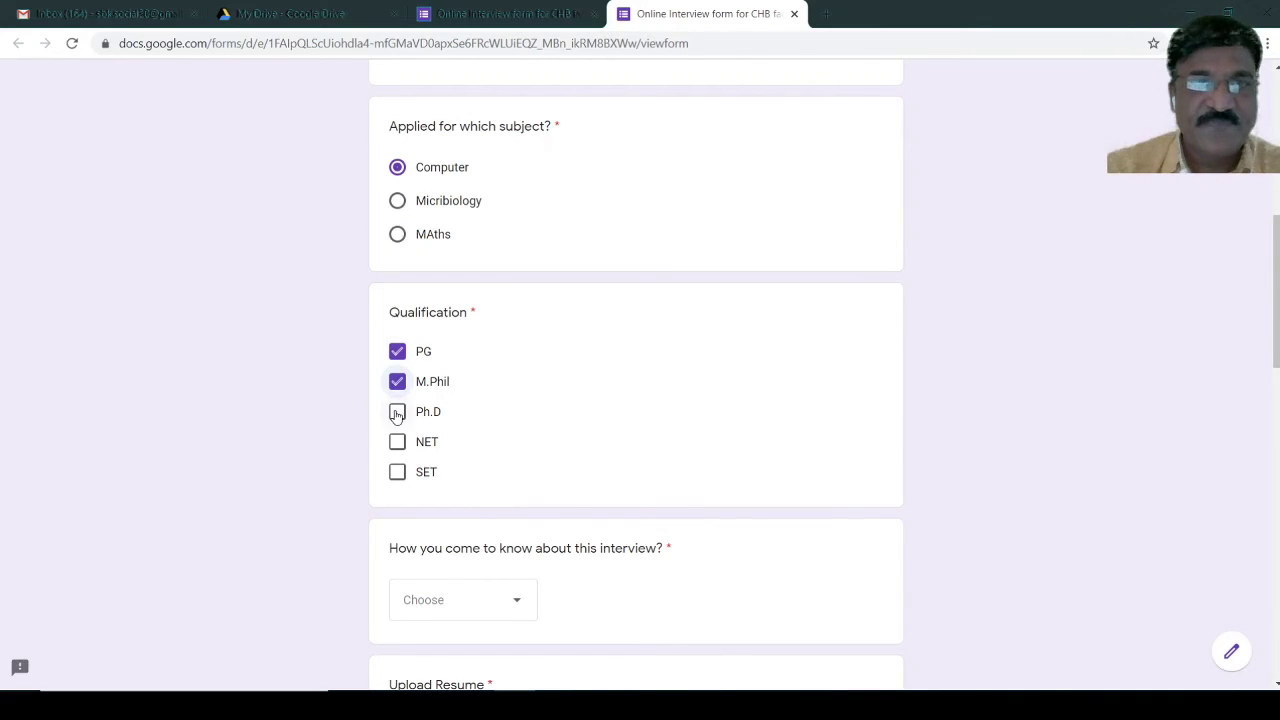
pyautogui.click(399, 408)
pyautogui.scroll(-3, 311, 477)
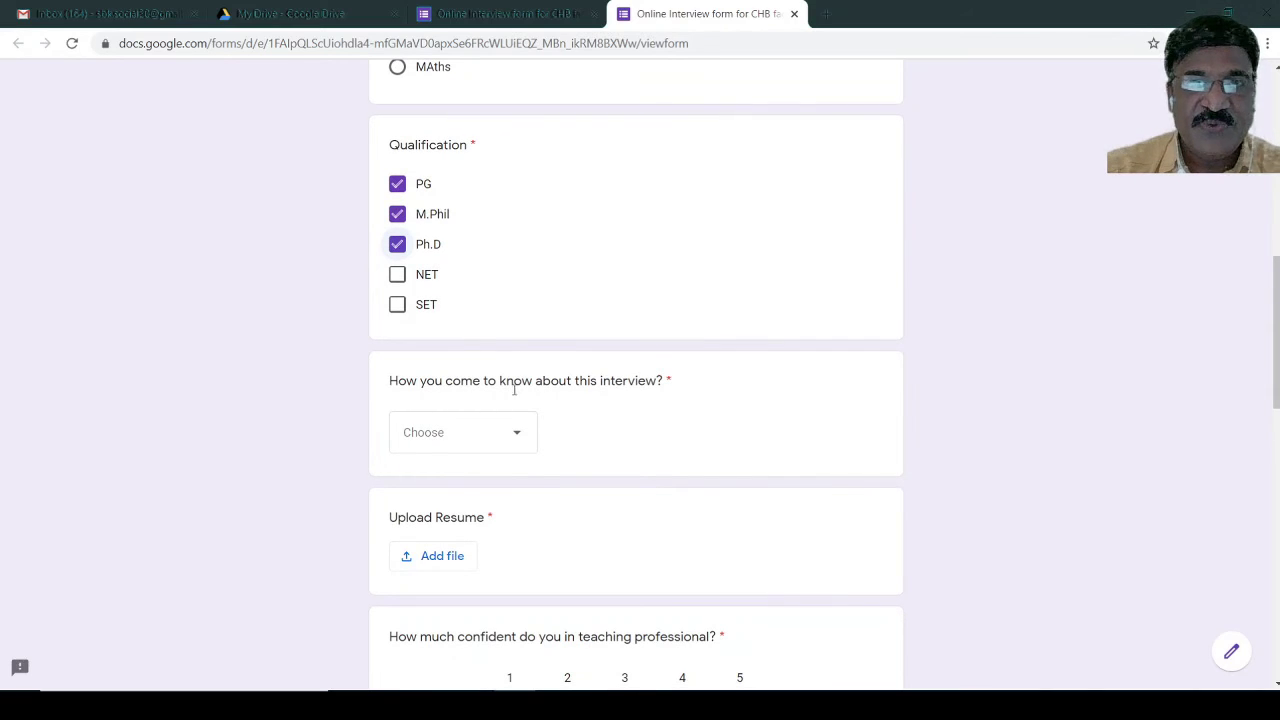
# Answer College Web Site for how you heard, then start the resume upload
pyautogui.click(519, 433)
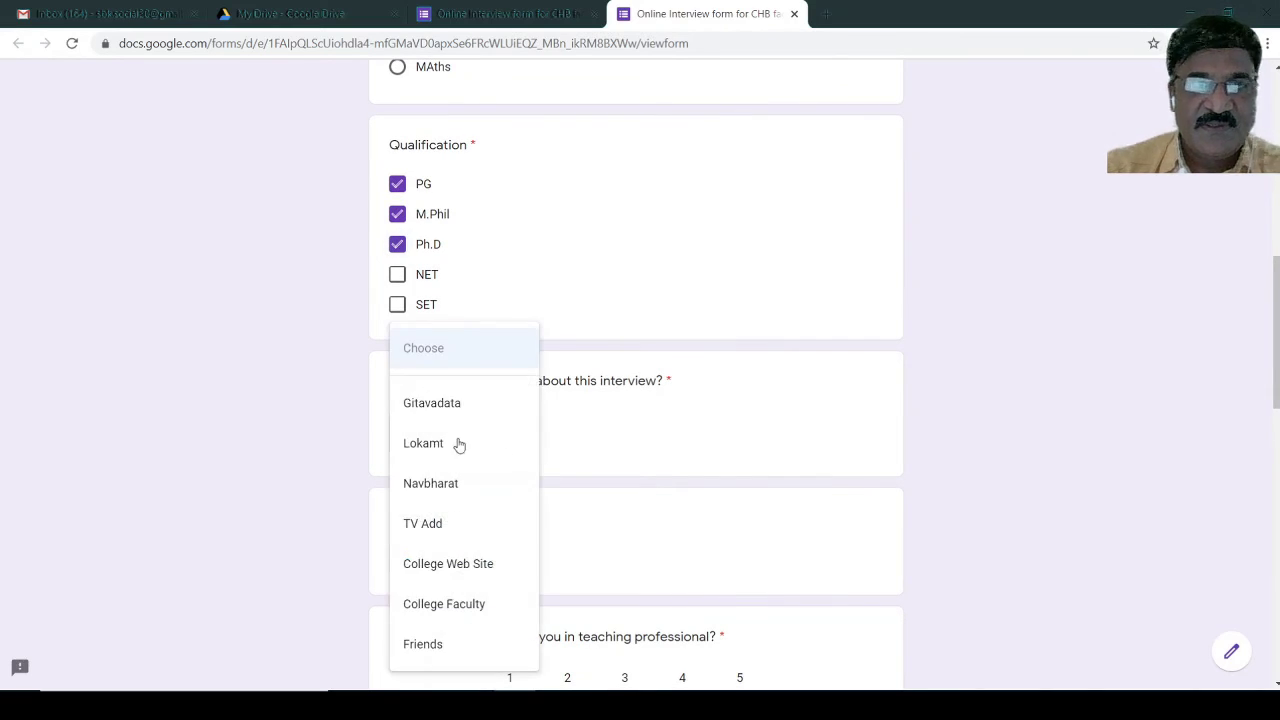
pyautogui.click(437, 563)
pyautogui.scroll(-3, 440, 565)
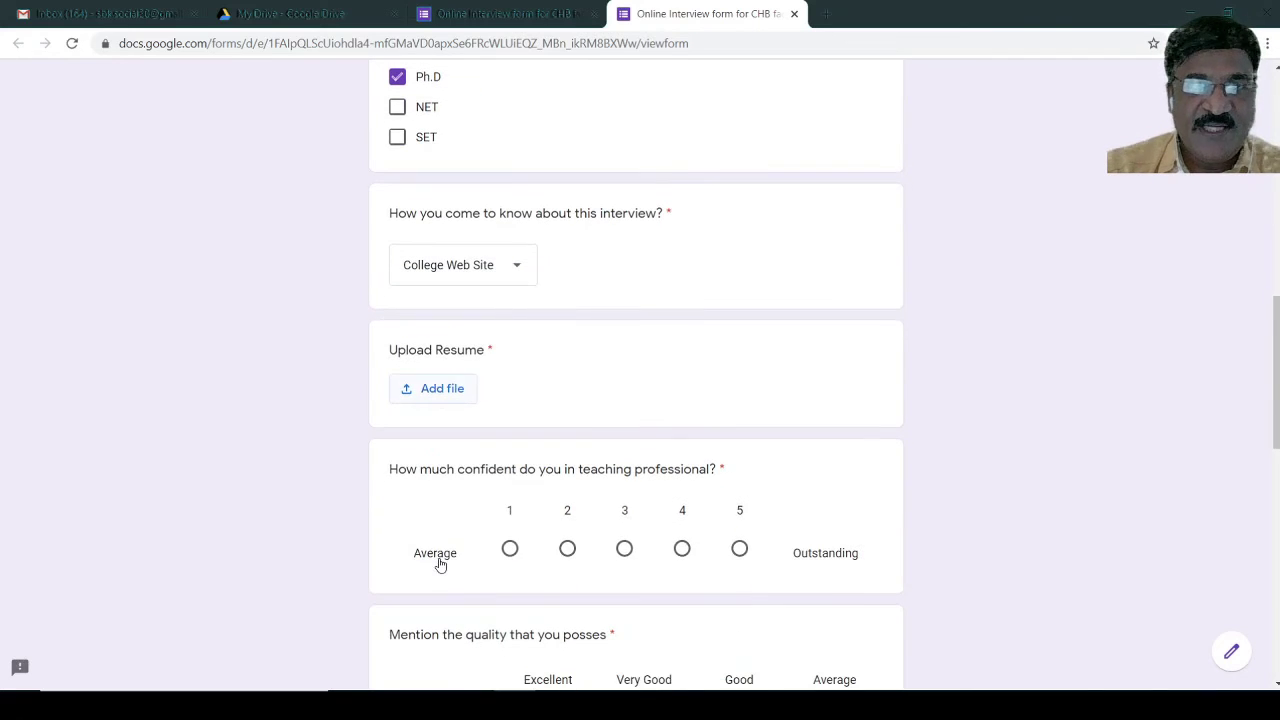
pyautogui.click(435, 395)
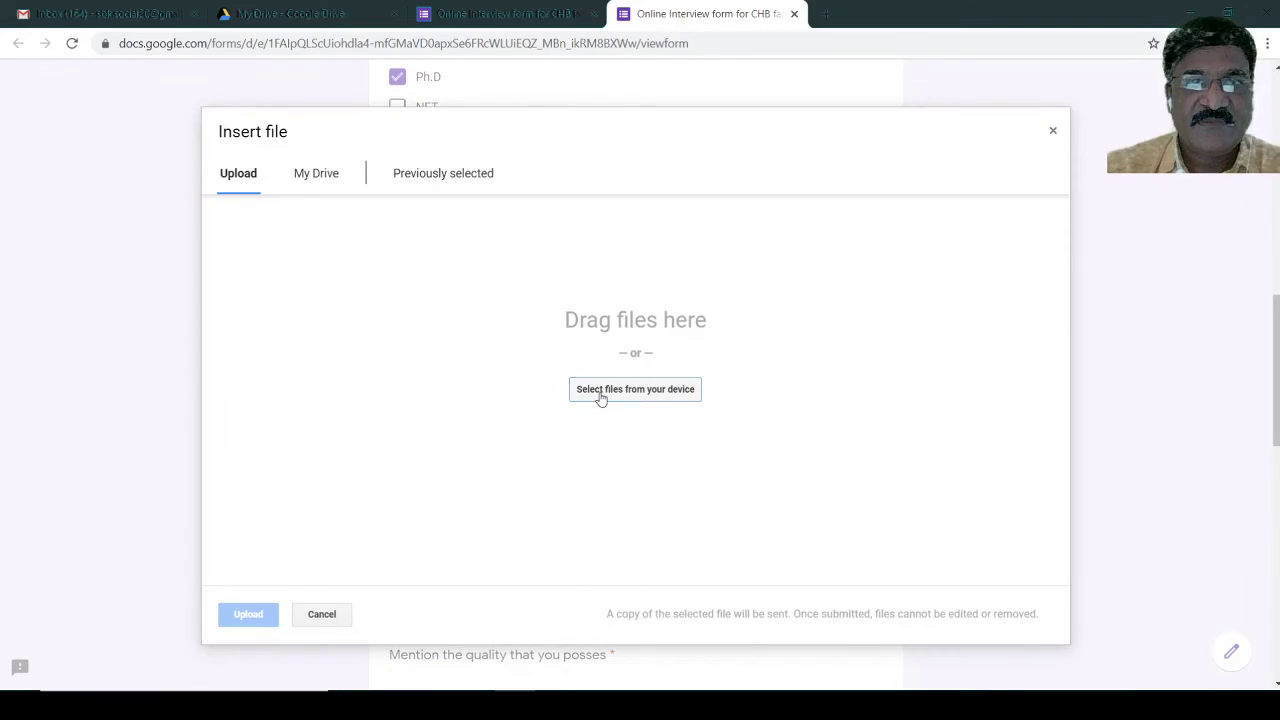
# Select Final bio data.pdf from the device and upload it as the resume
pyautogui.click(600, 395)
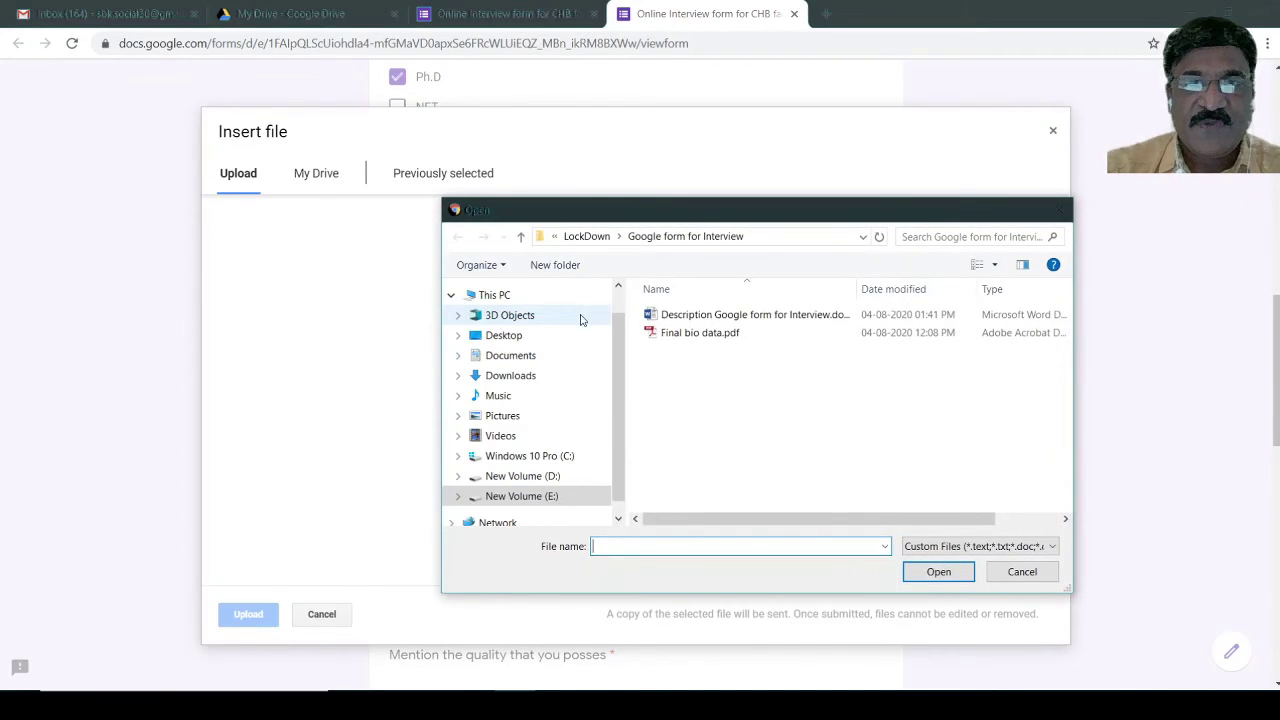
pyautogui.click(700, 332)
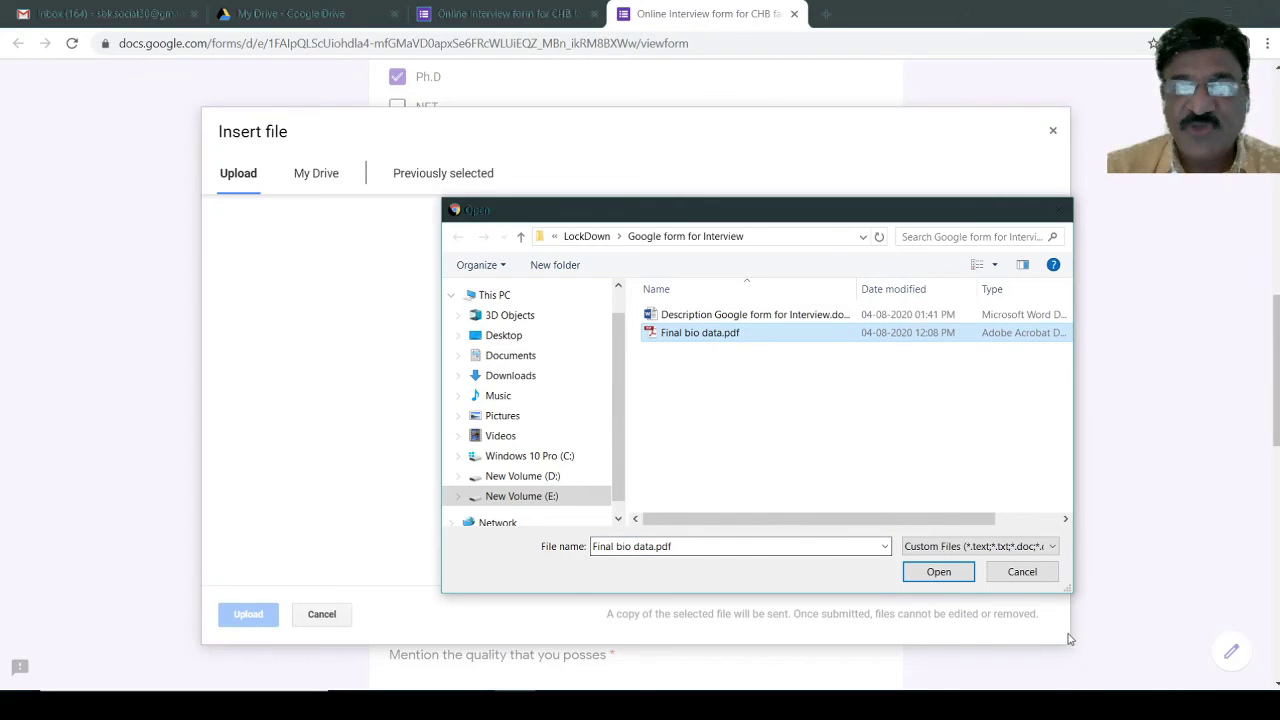
pyautogui.click(938, 572)
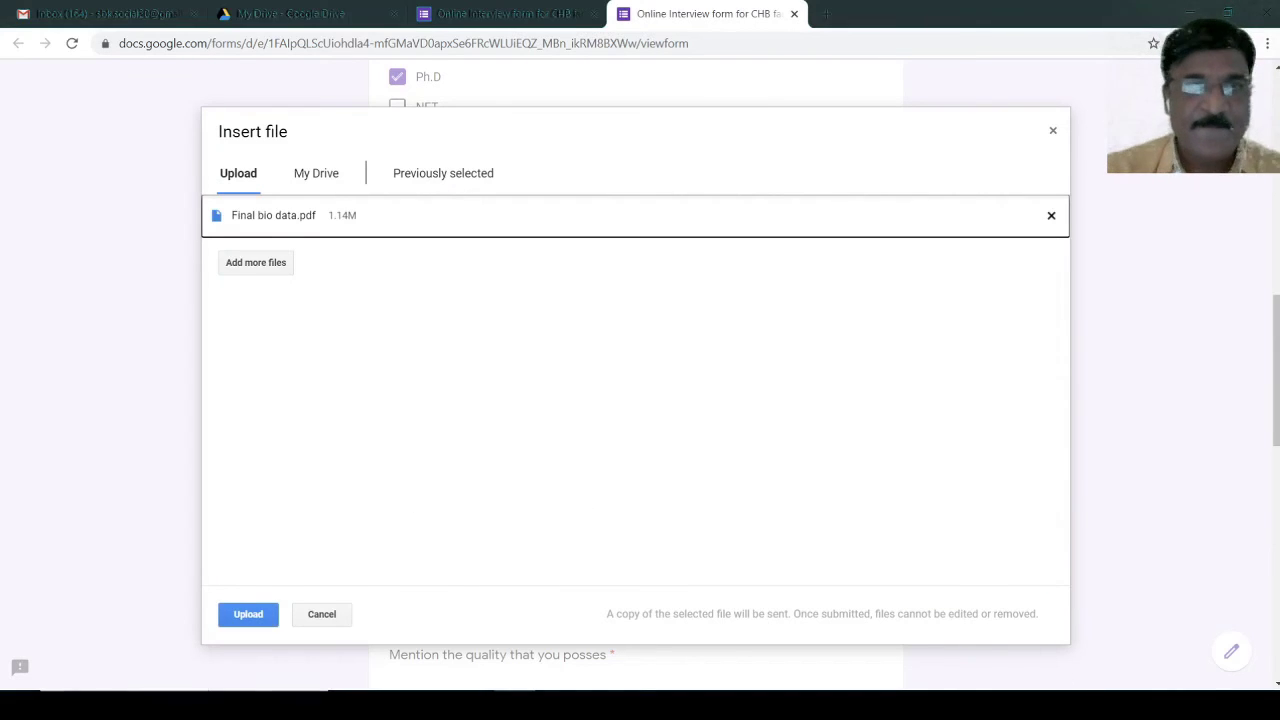
pyautogui.click(240, 616)
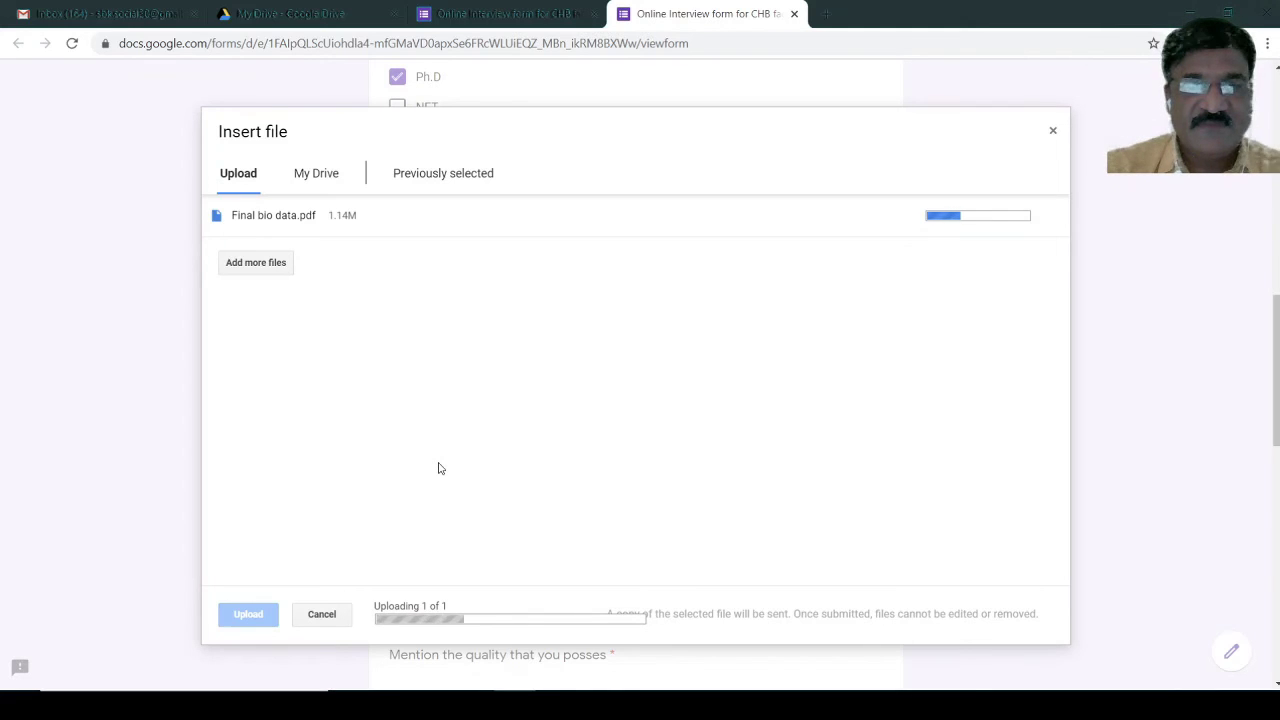
pyautogui.scroll(-1, 438, 468)
pyautogui.scroll(-2, 438, 468)
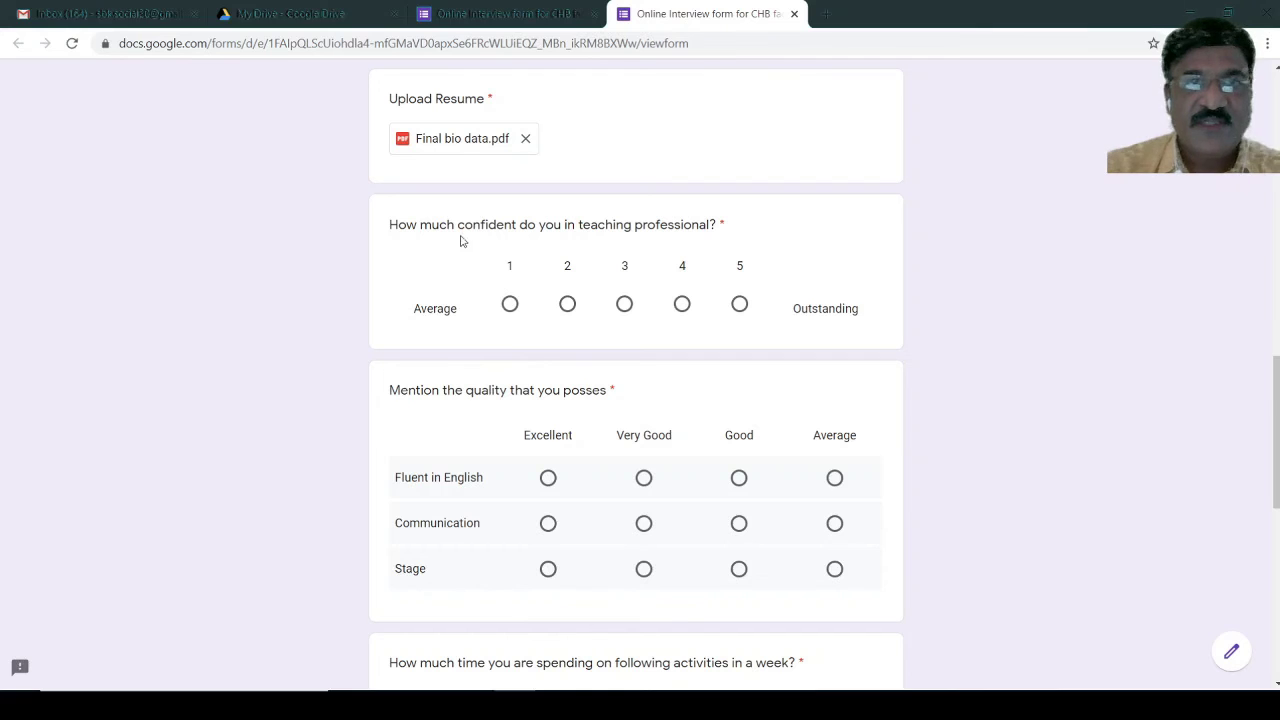
# Rate teaching confidence 5, then Fluent in English Very Good, Communication and Stage Excellent
pyautogui.click(741, 311)
pyautogui.scroll(-2, 742, 340)
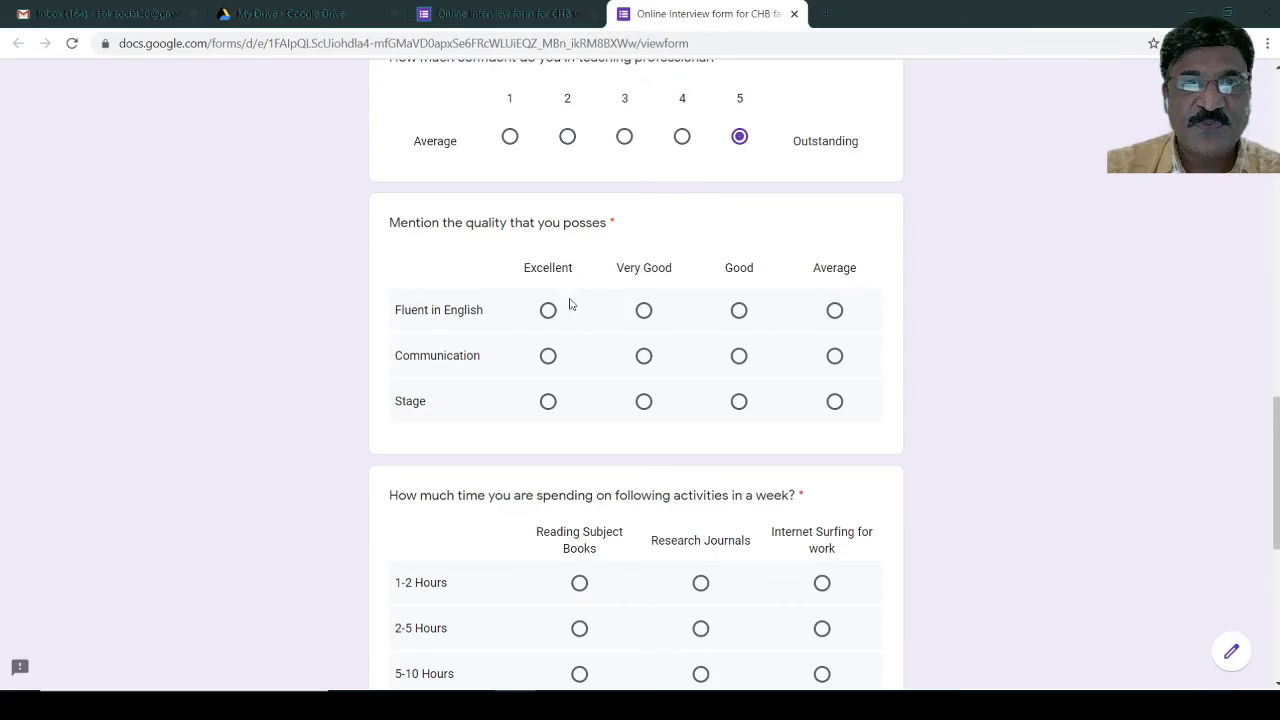
pyautogui.click(644, 311)
pyautogui.click(550, 360)
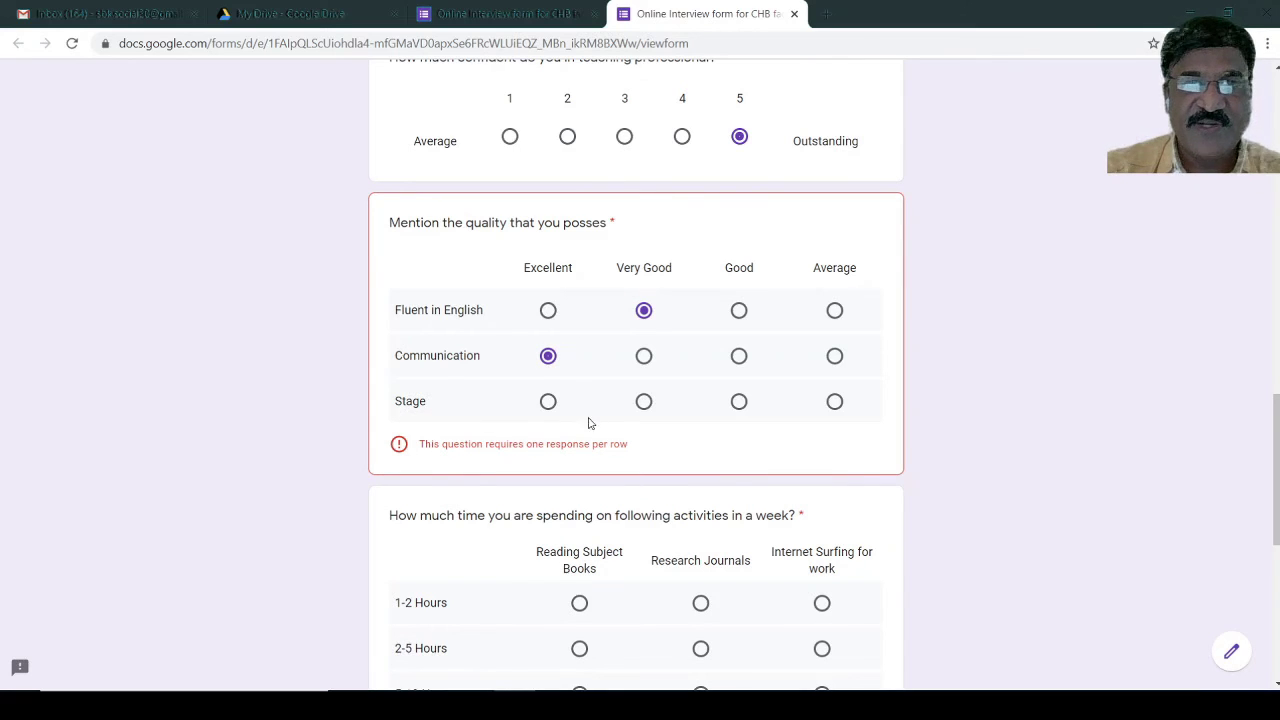
pyautogui.click(547, 402)
# Mark 2-5 Hours for Reading Subject Books in the weekly-time grid
pyautogui.scroll(-3, 340, 460)
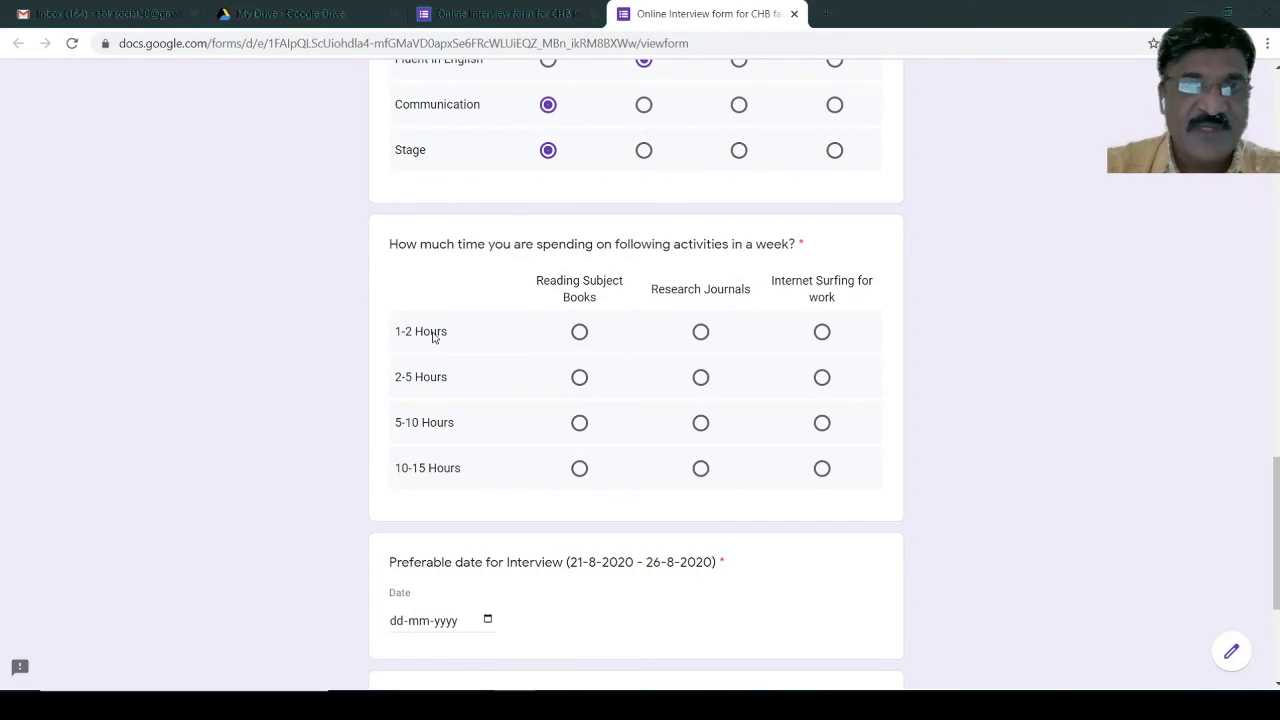
pyautogui.click(579, 377)
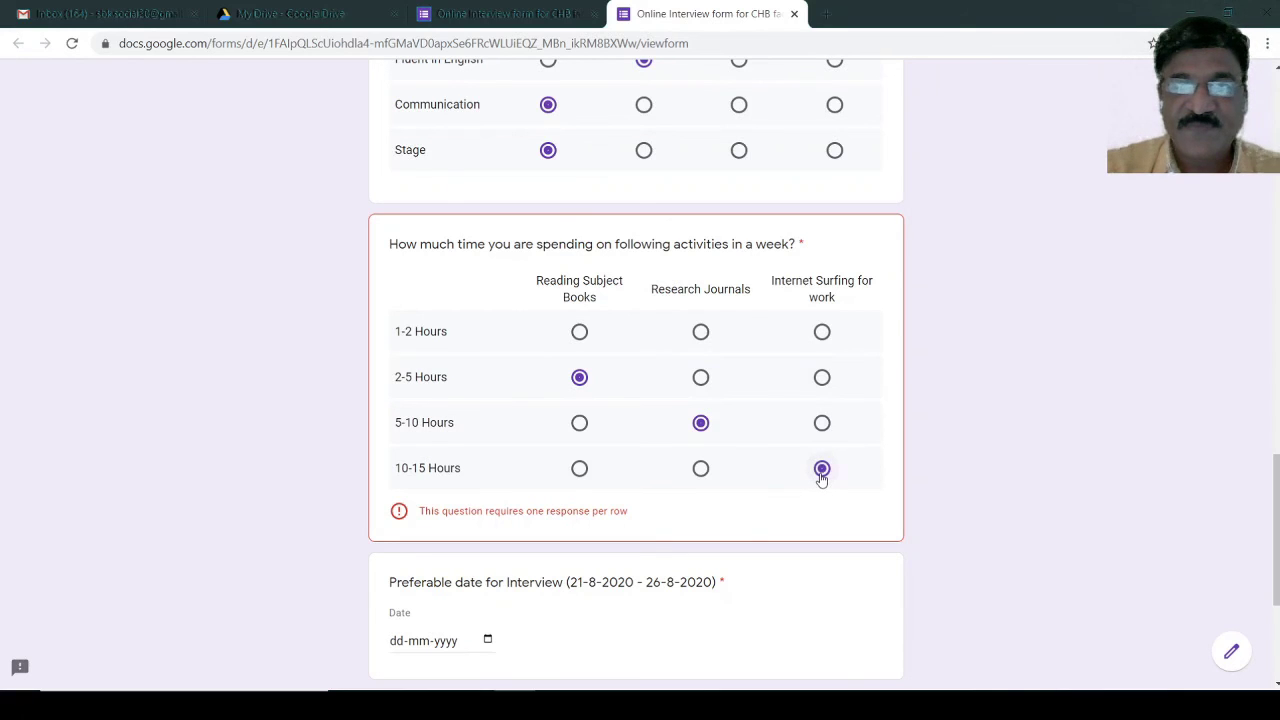
pyautogui.scroll(-3, 592, 504)
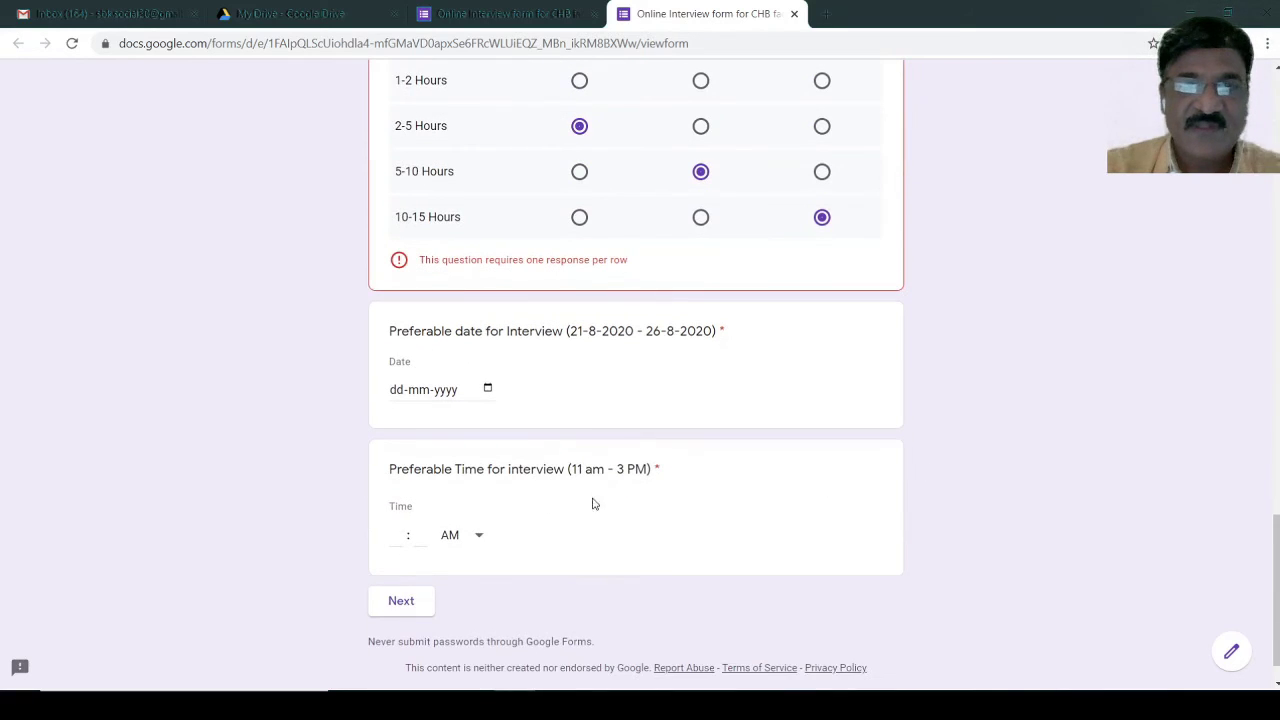
# Answer interview date 22-08-2020 and time 12:30 PM, then continue to the Instruction section
pyautogui.click(488, 389)
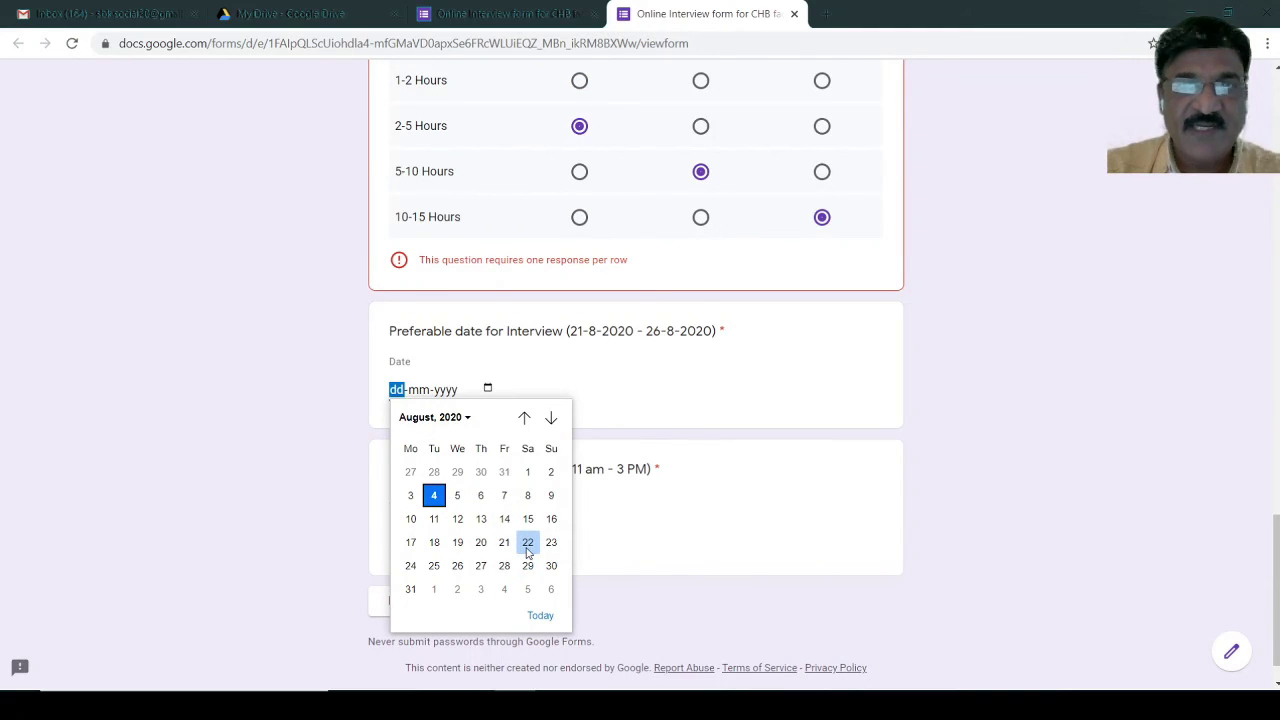
pyautogui.click(528, 550)
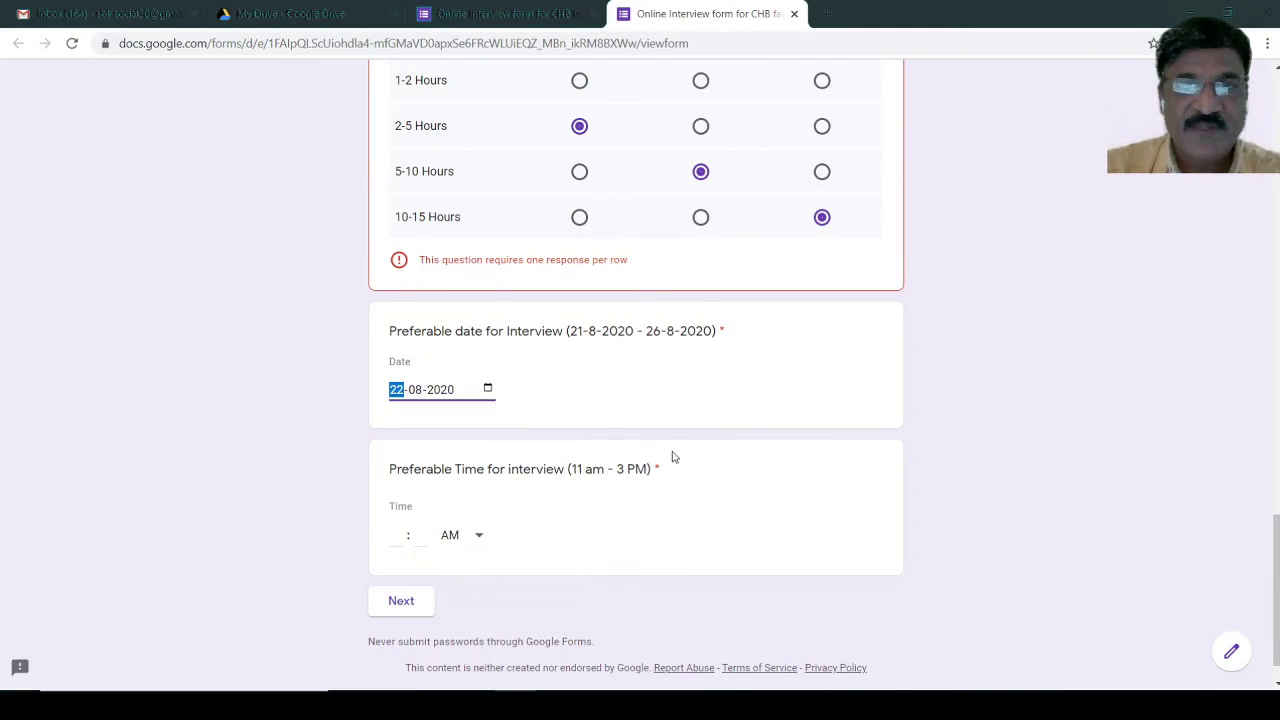
pyautogui.click(397, 539)
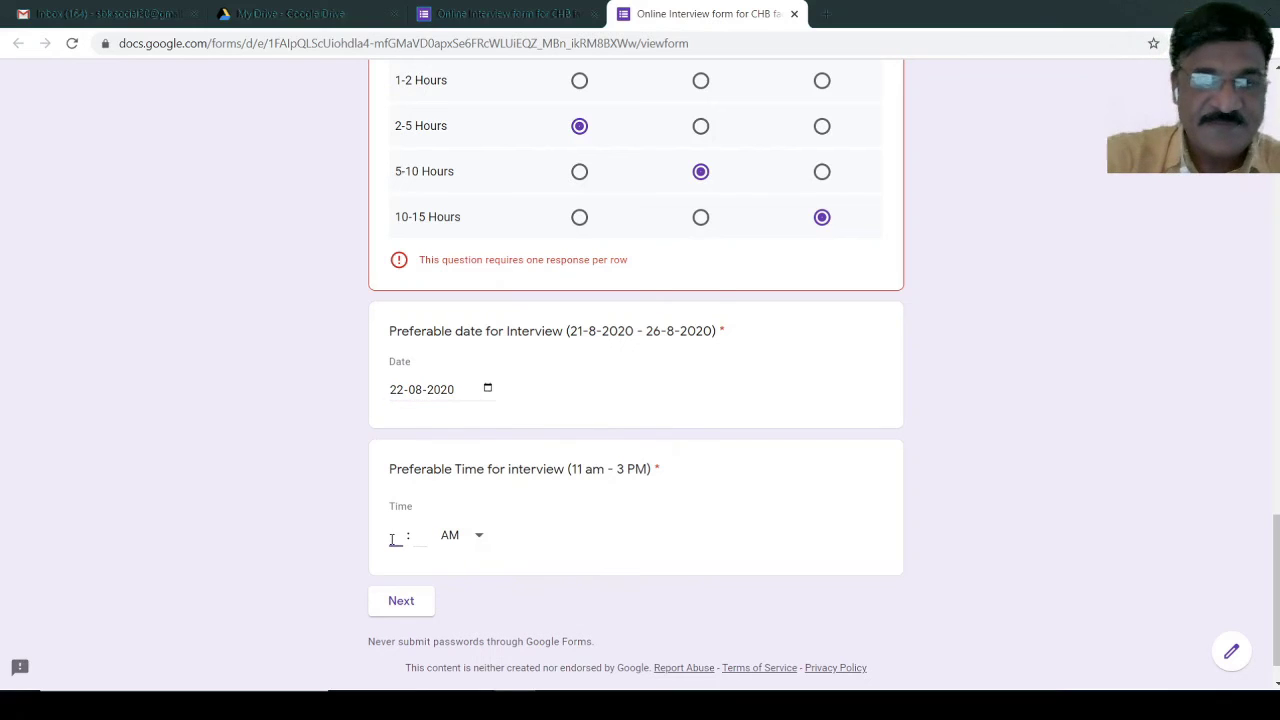
pyautogui.write('12 : ')
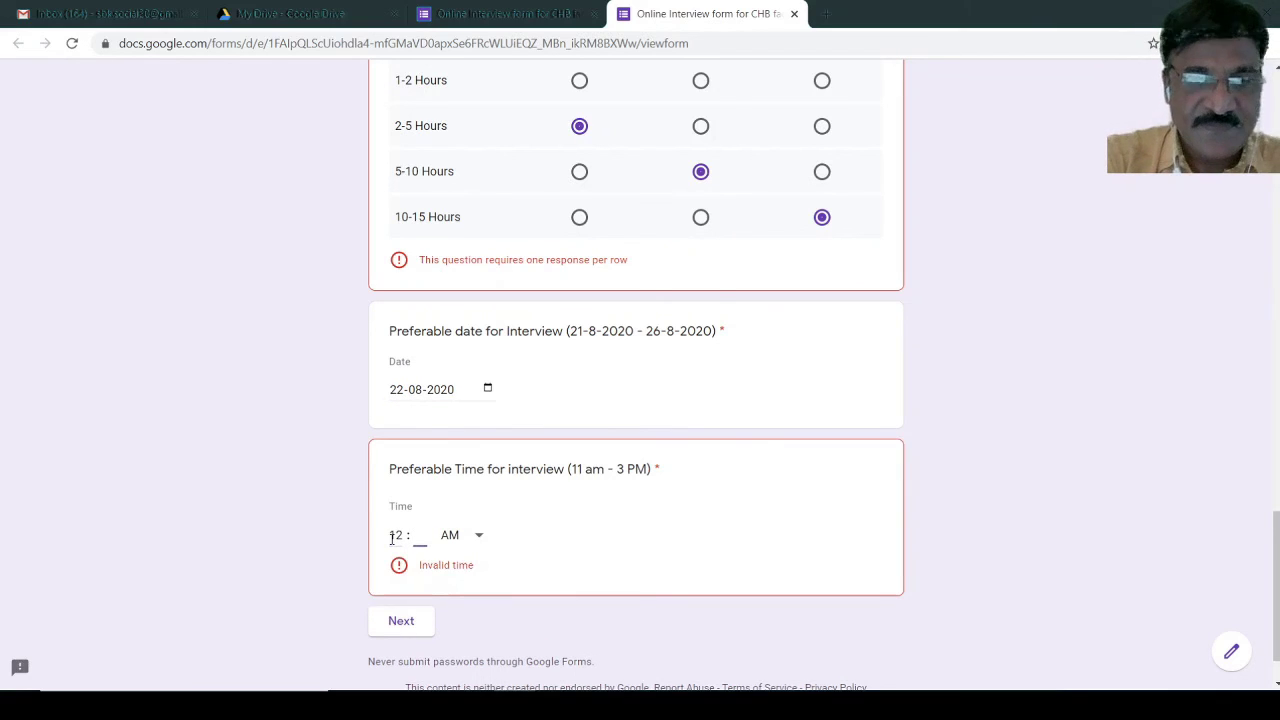
pyautogui.write('30')
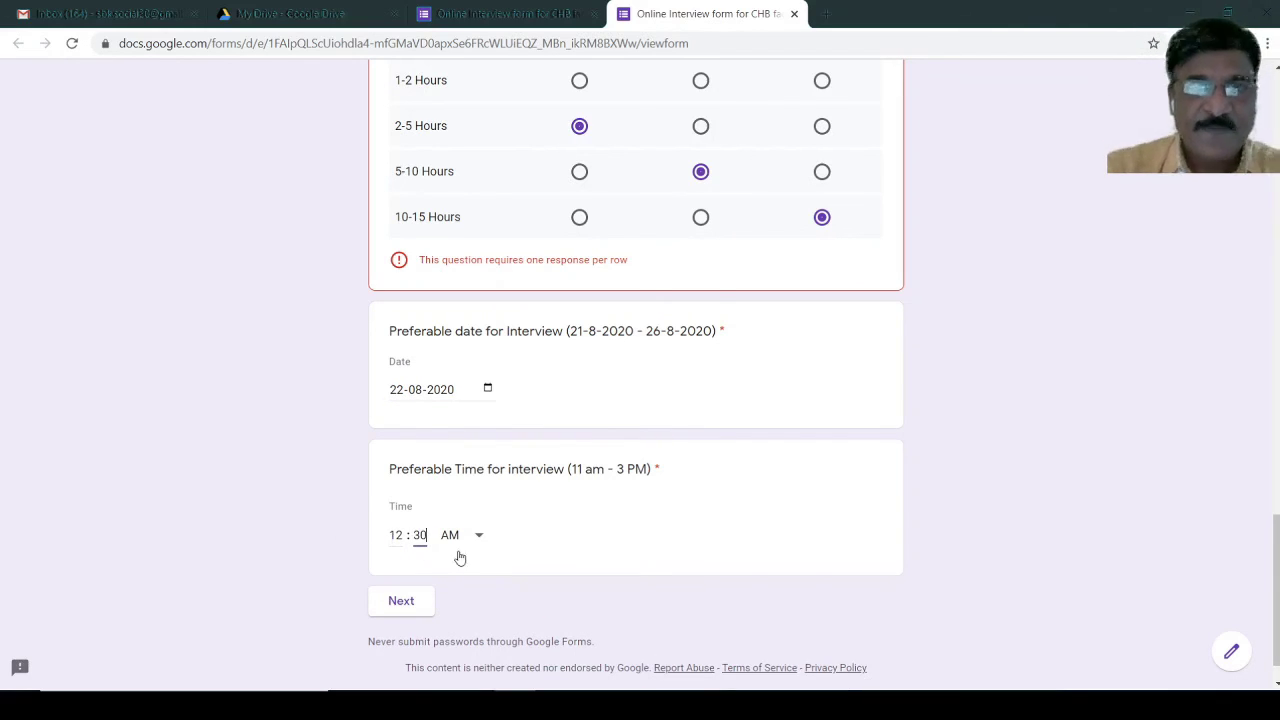
pyautogui.click(472, 540)
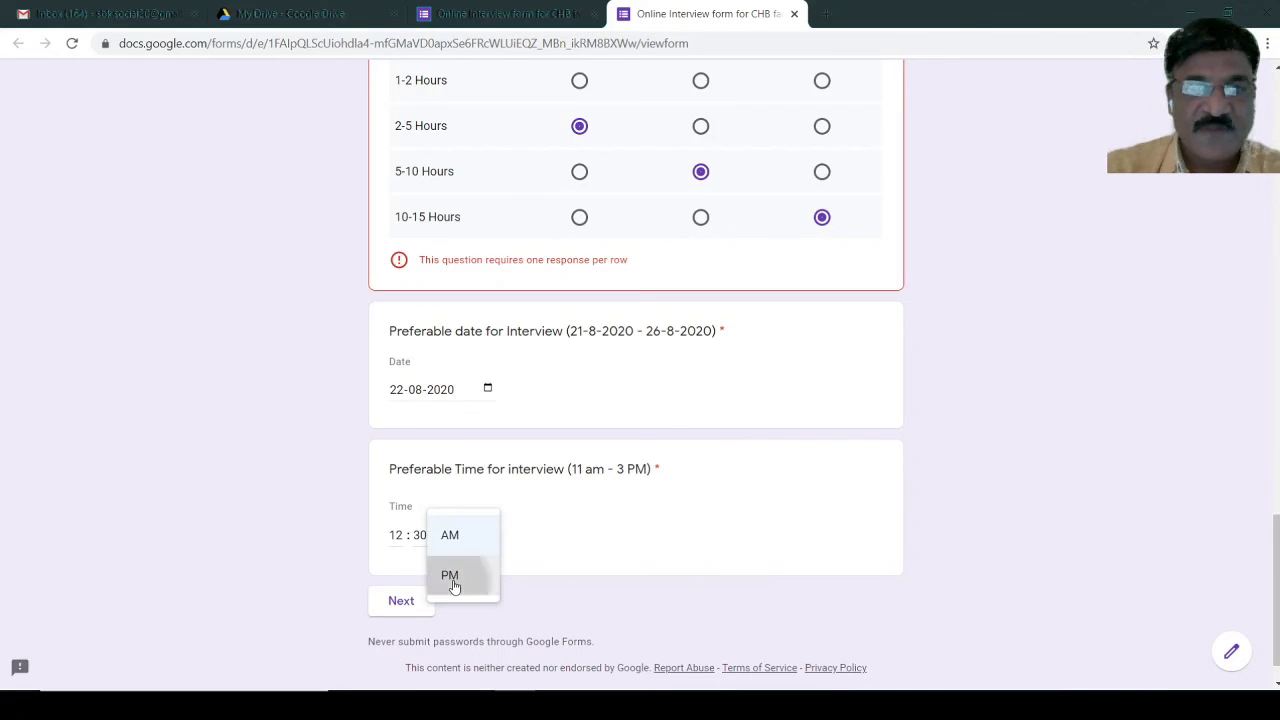
pyautogui.click(445, 584)
pyautogui.click(403, 605)
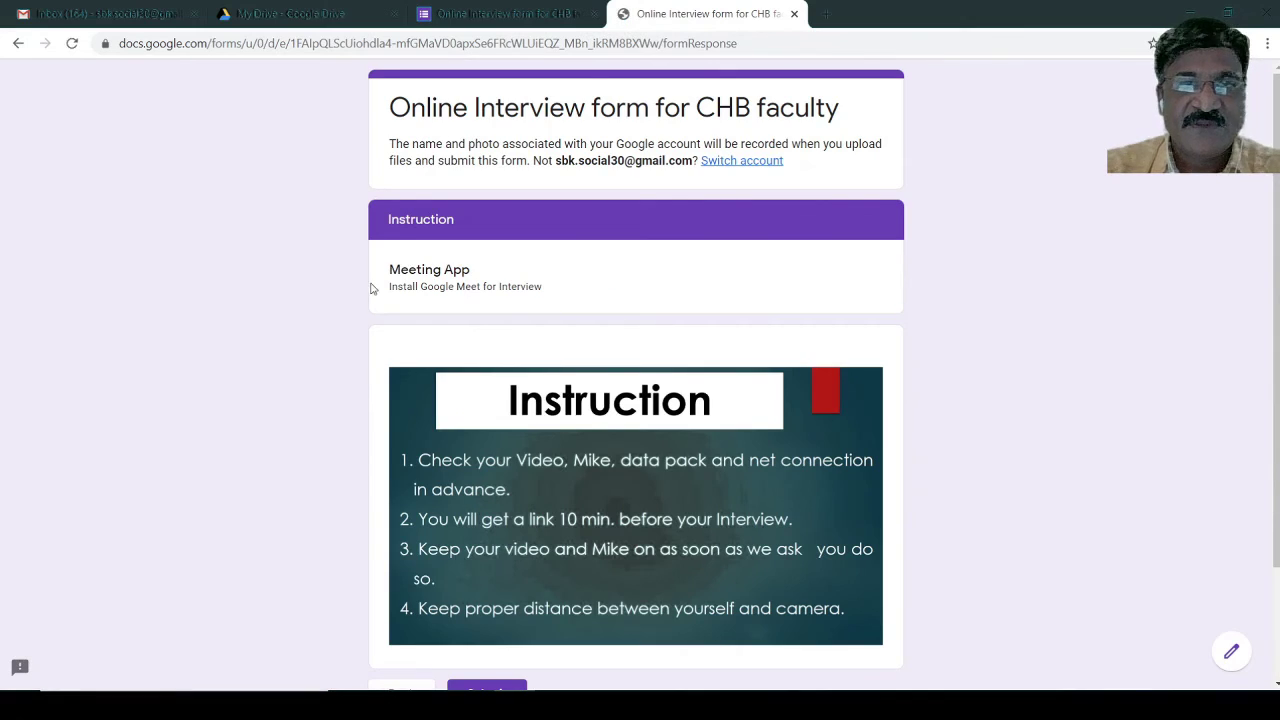
# Submit the completed form response
pyautogui.scroll(-3, 420, 340)
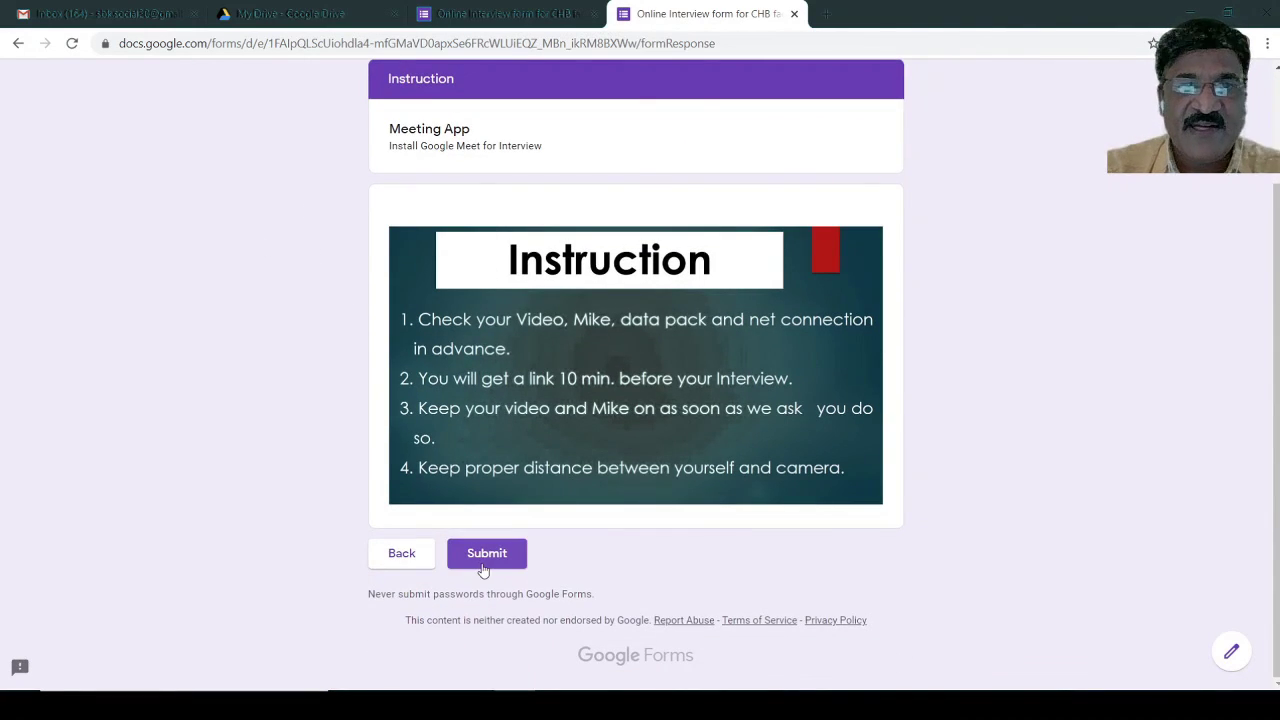
pyautogui.click(493, 560)
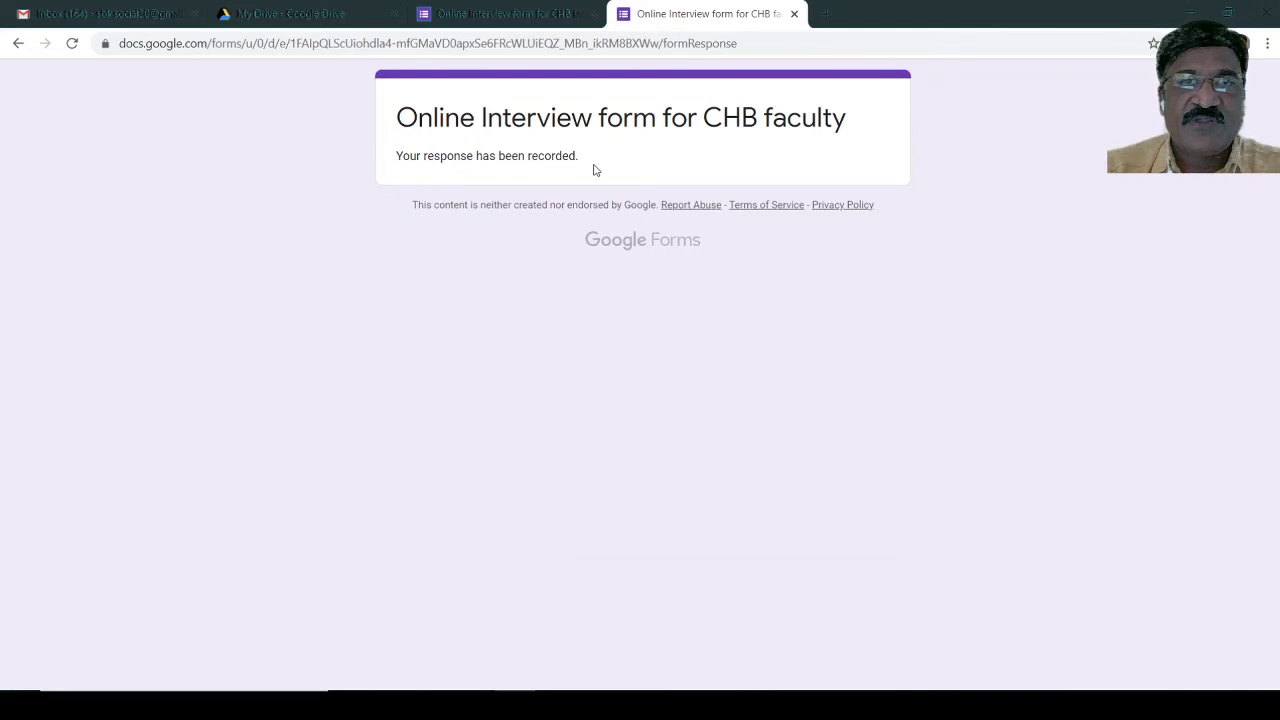
# Close the confirmation page and scroll through the one-response summary in Responses
pyautogui.click(794, 14)
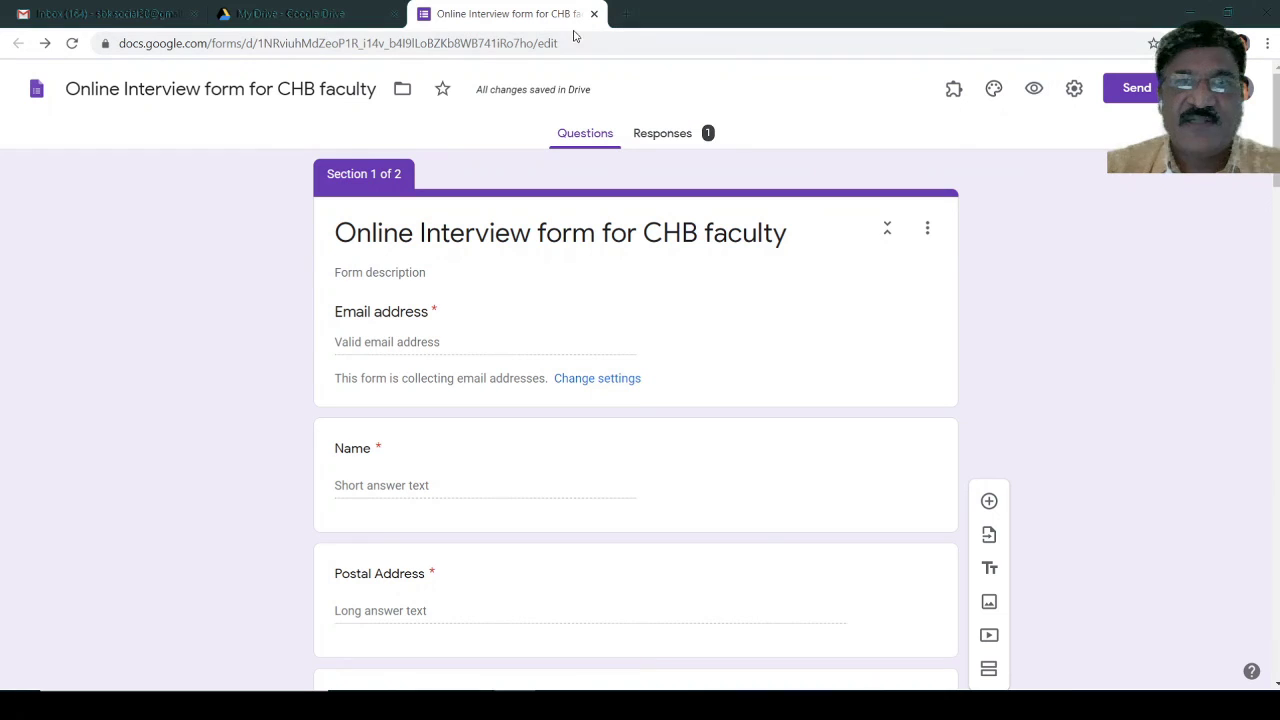
pyautogui.click(676, 141)
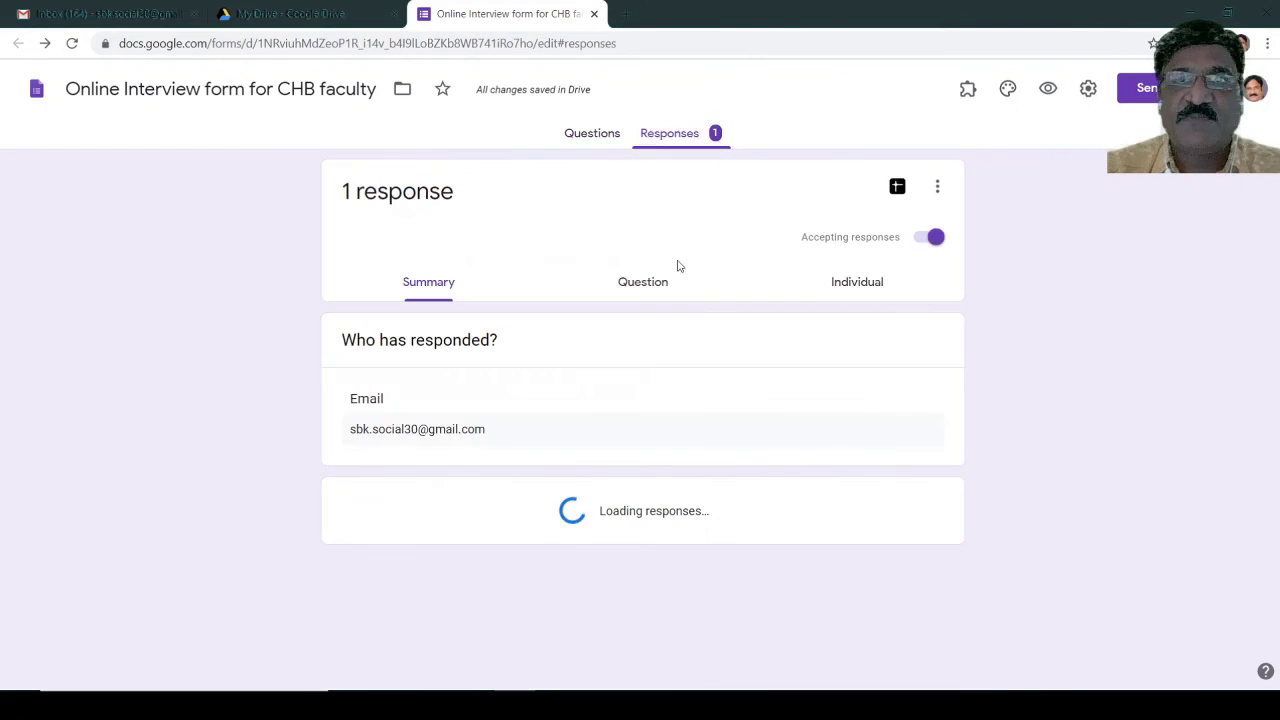
pyautogui.scroll(-5, 527, 418)
pyautogui.scroll(-6, 543, 449)
pyautogui.scroll(-4, 552, 477)
pyautogui.scroll(-5, 552, 477)
pyautogui.scroll(-2, 561, 470)
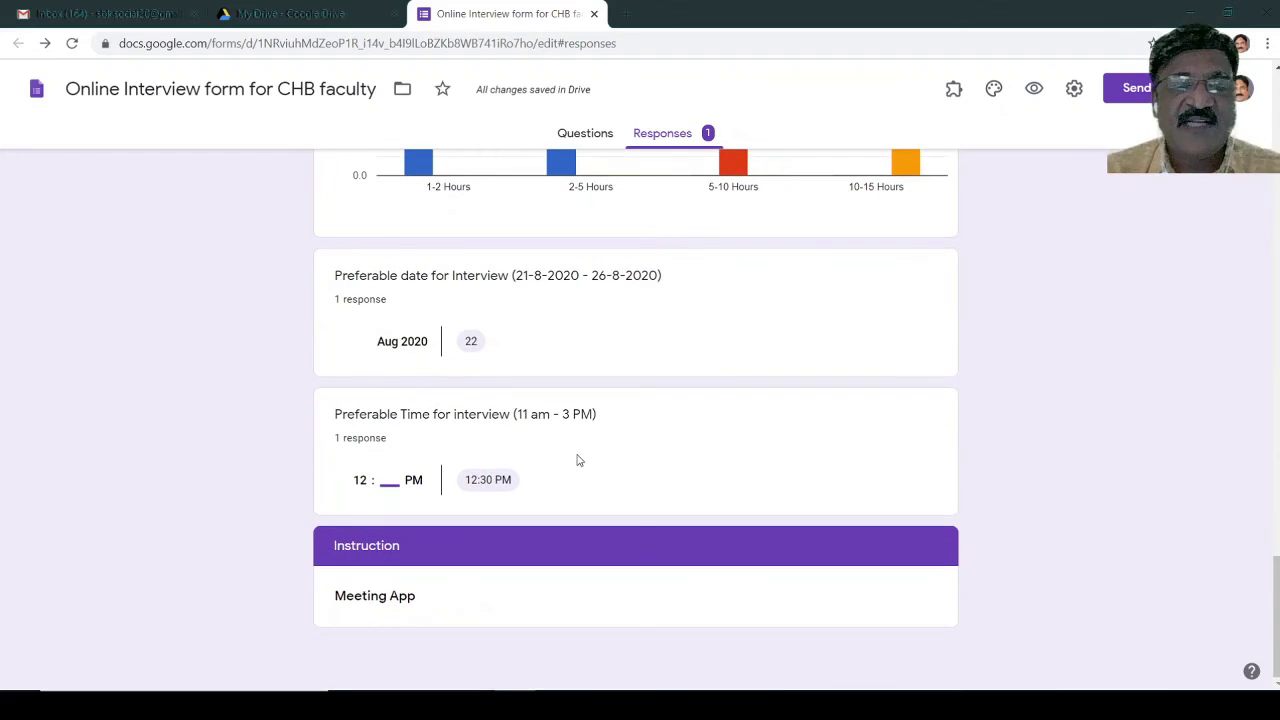